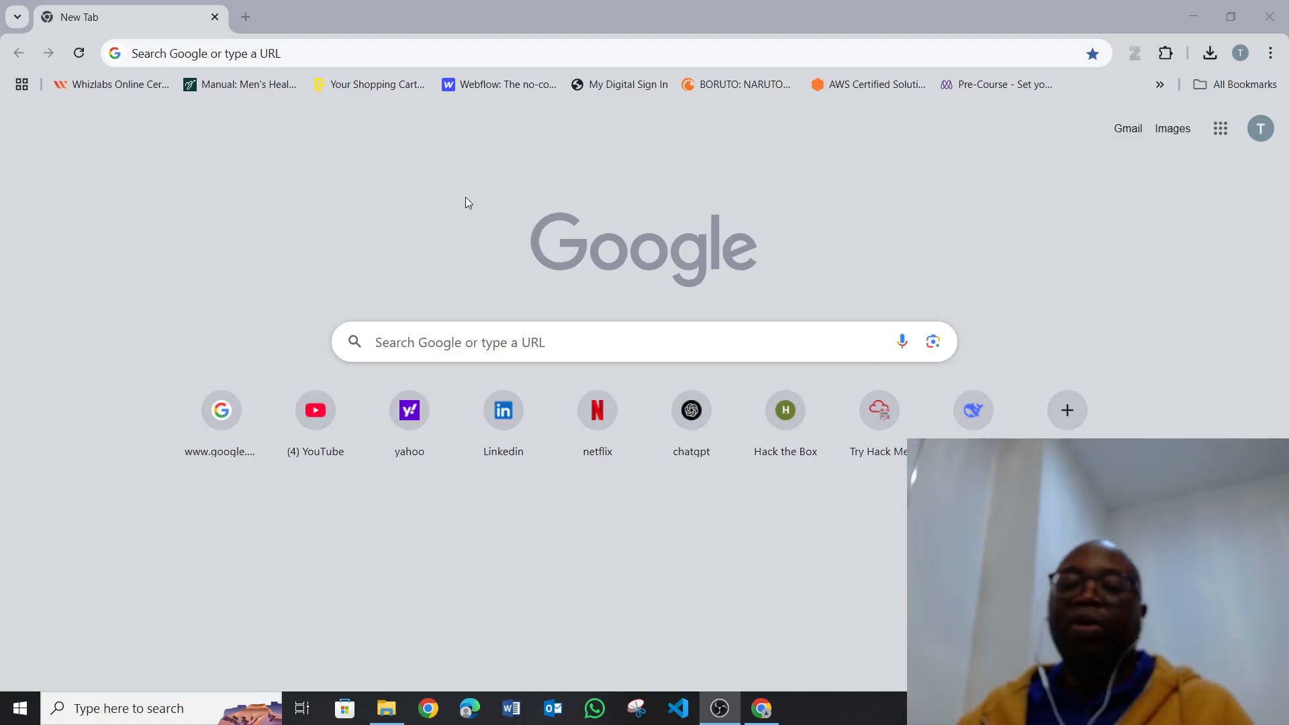
left_click(536, 54)
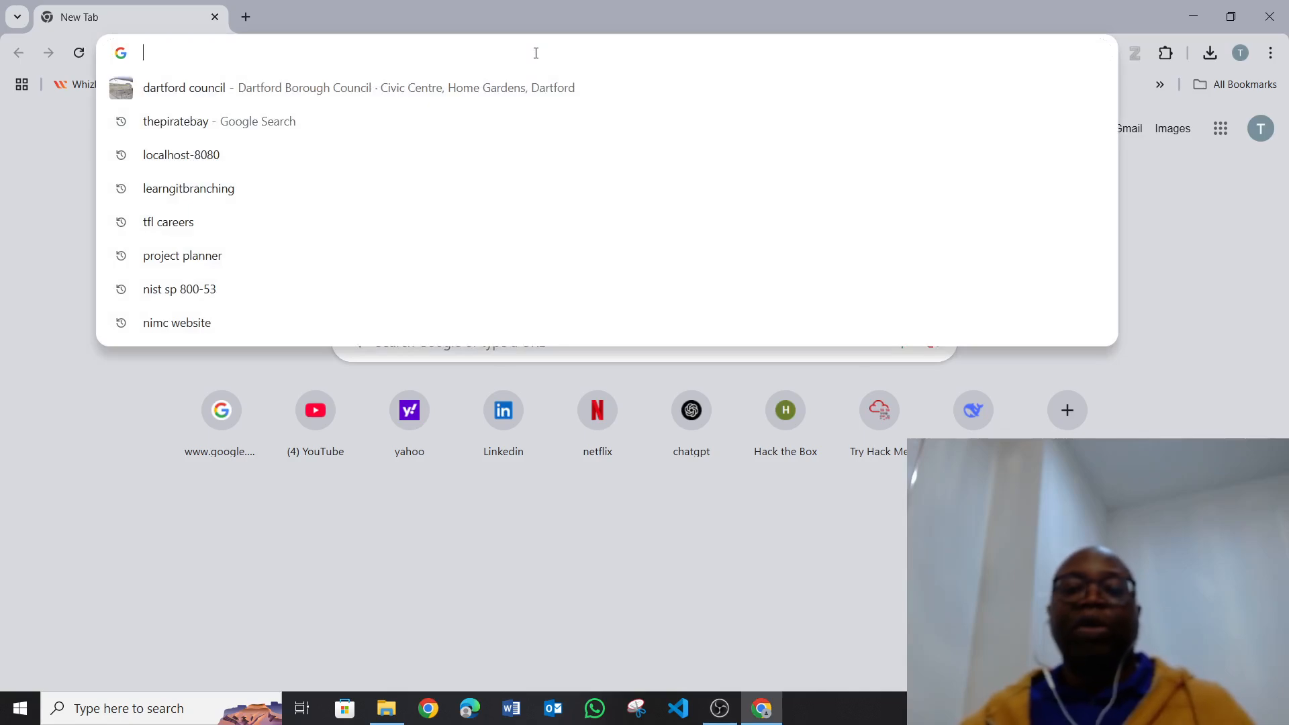
type("www")
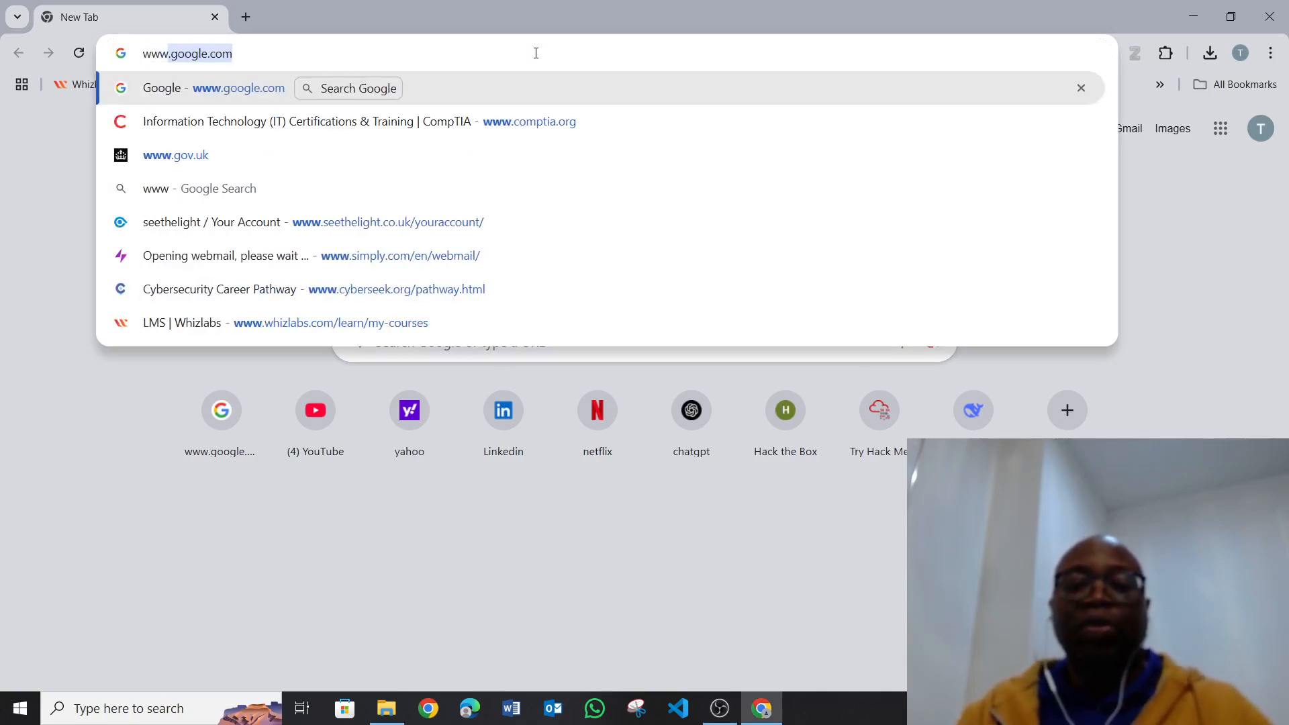
type(".portal")
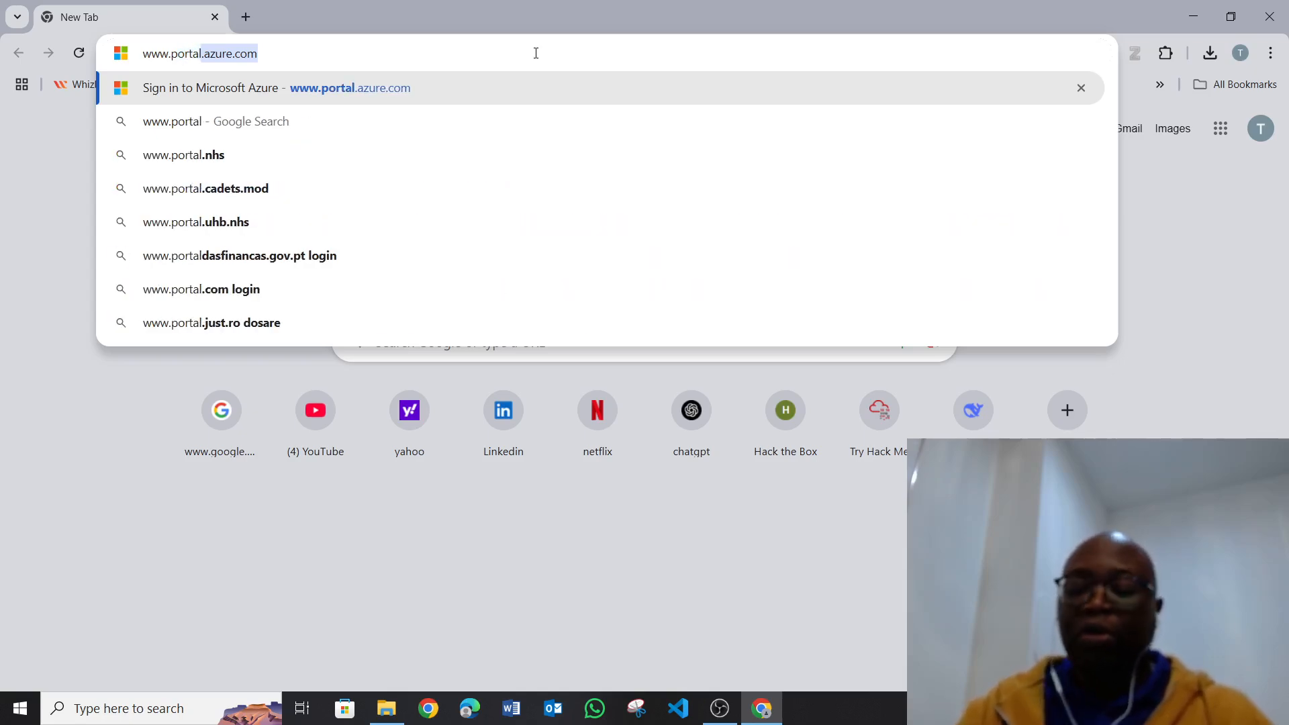
key("Return")
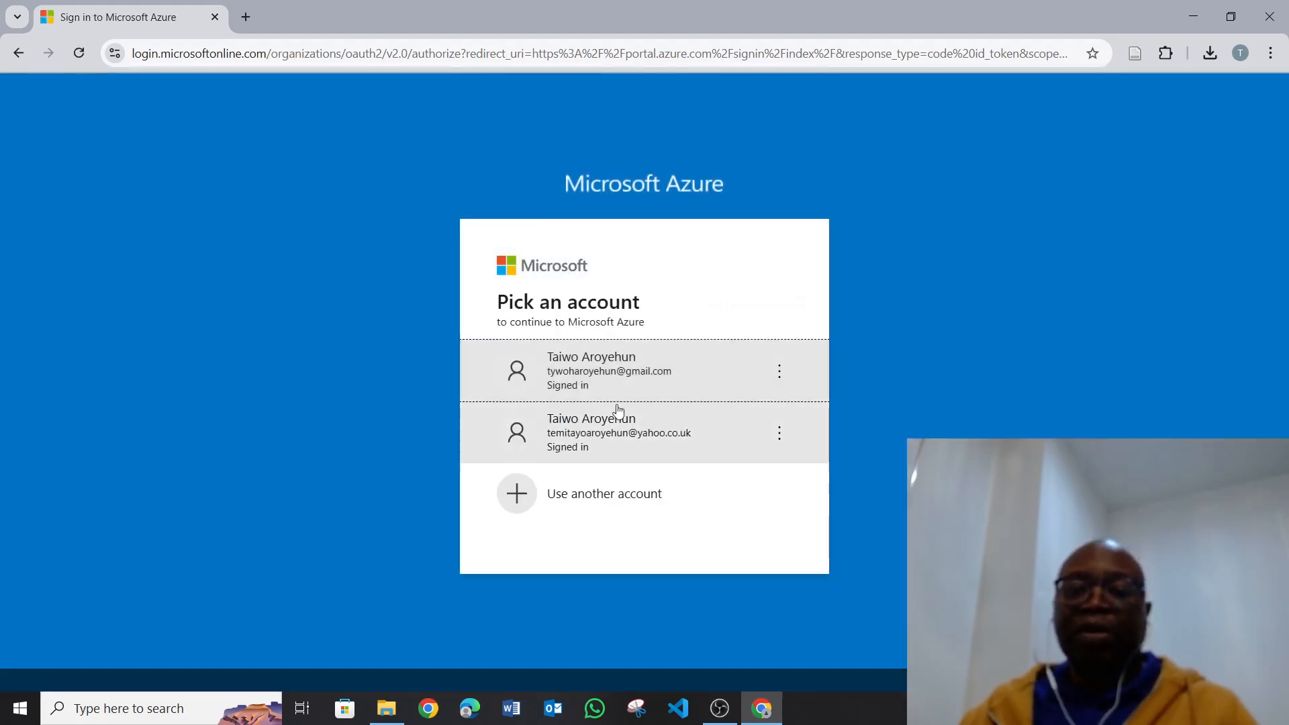
left_click(598, 374)
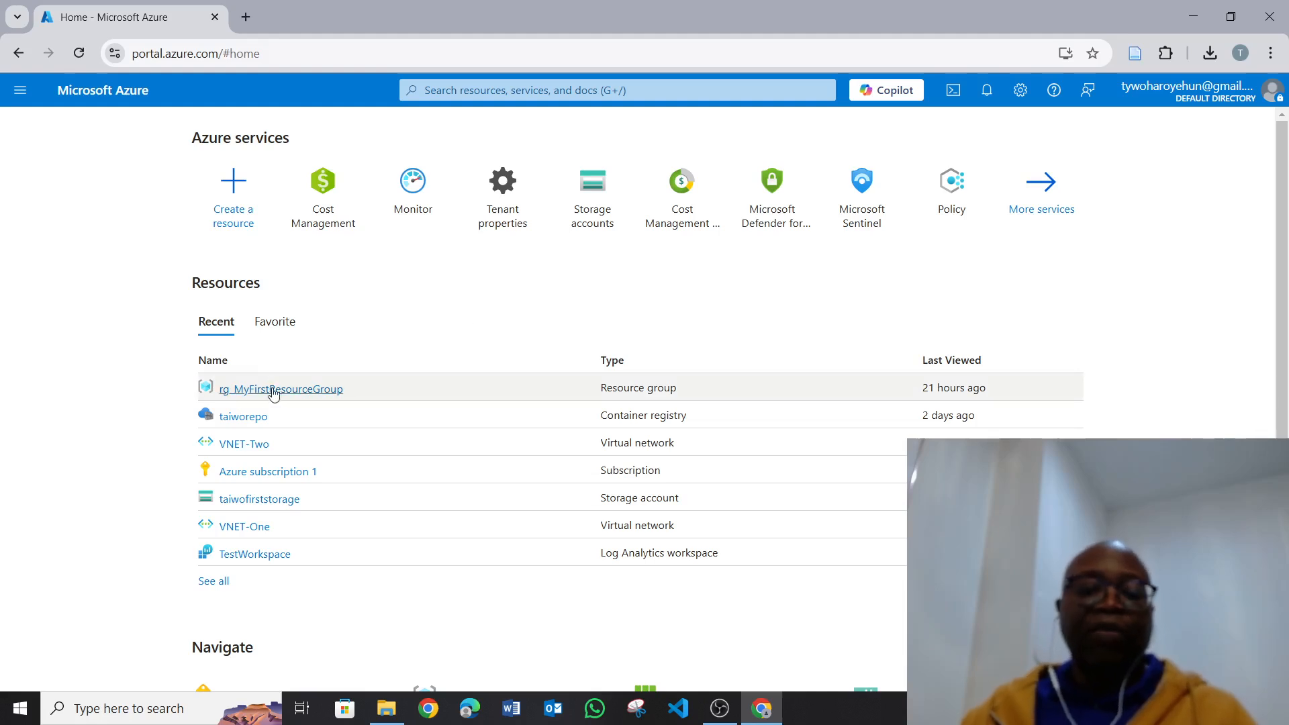
Open the page for creating a new Azure resource.
mouse_move(278, 394)
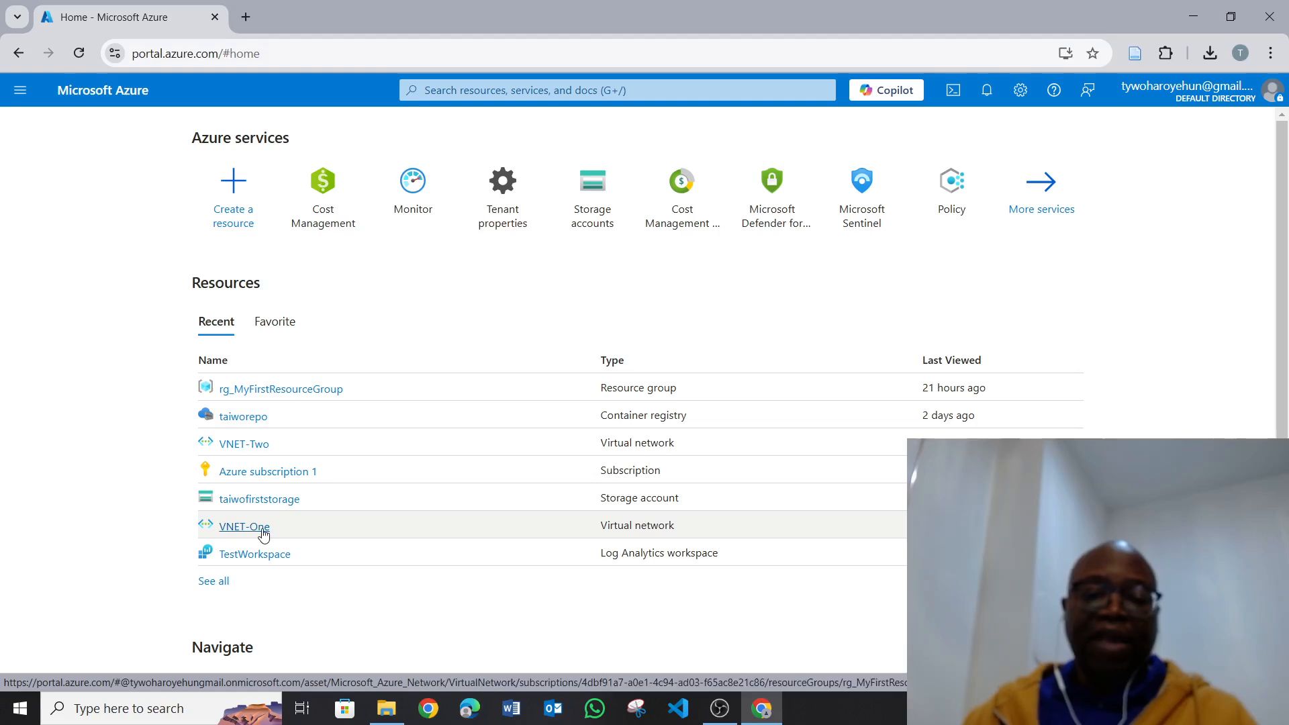
mouse_move(261, 534)
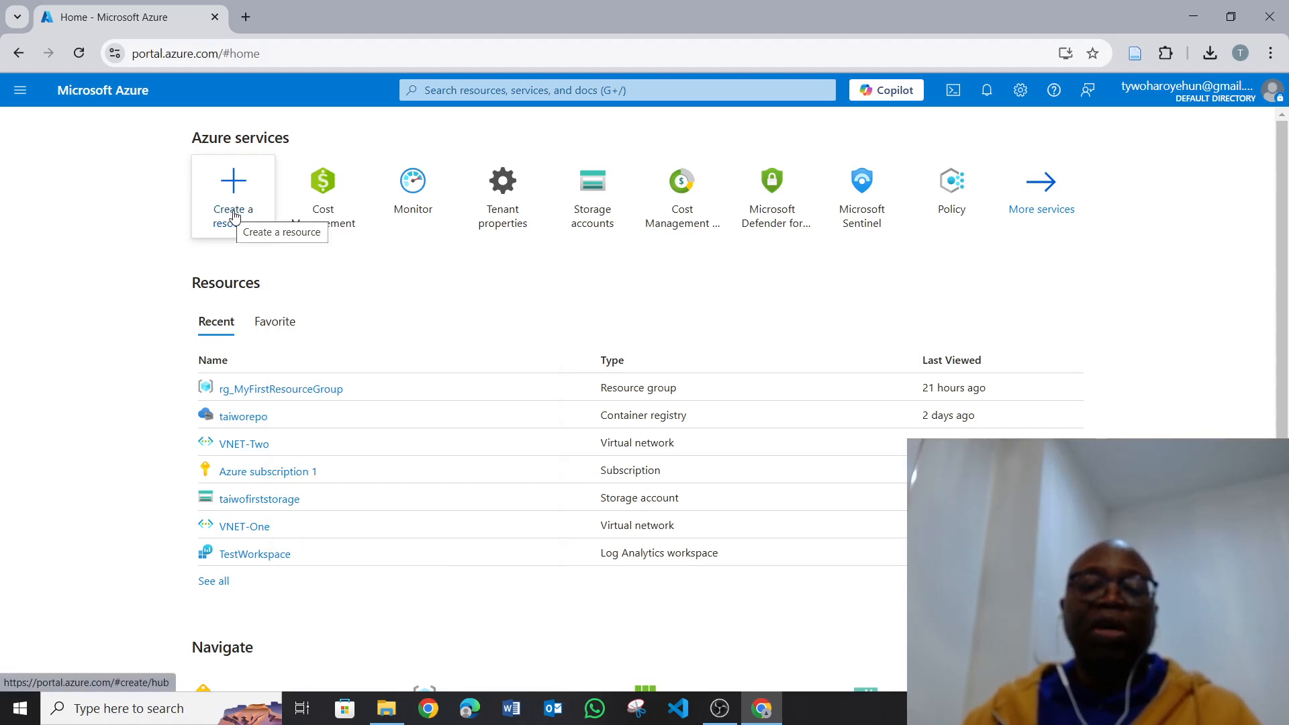
left_click(21, 90)
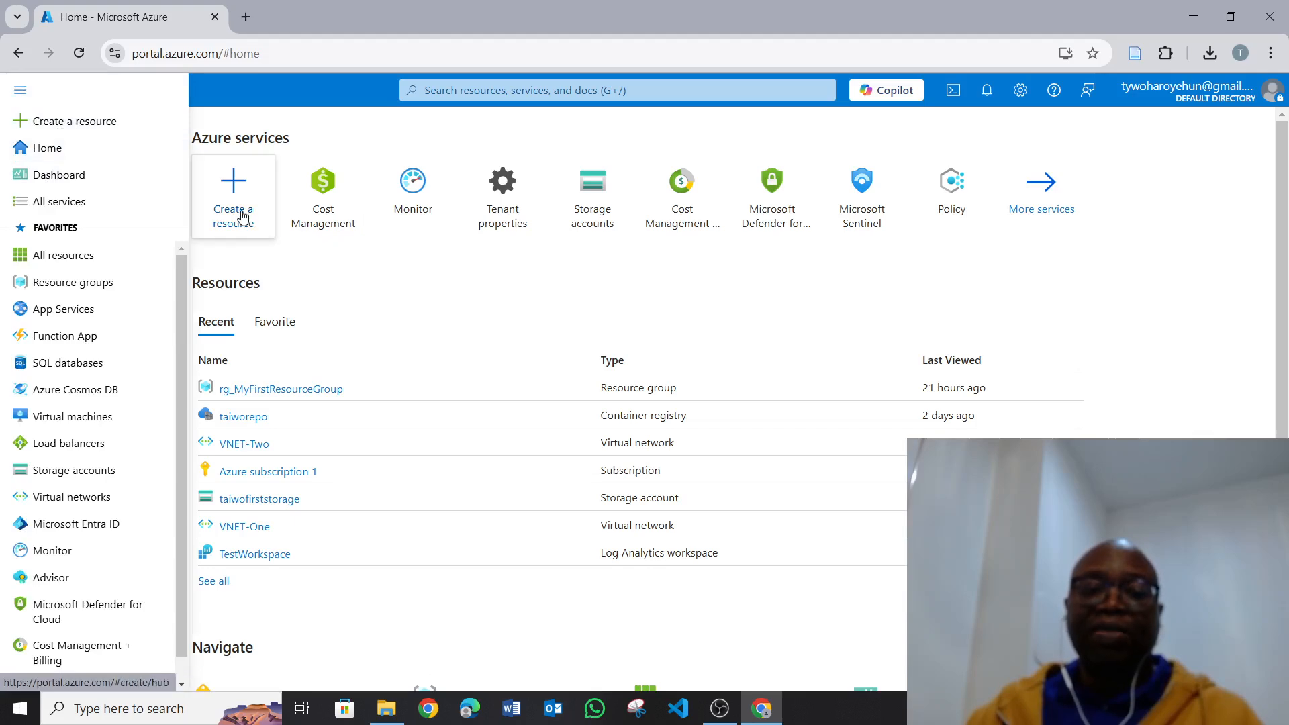
left_click(78, 124)
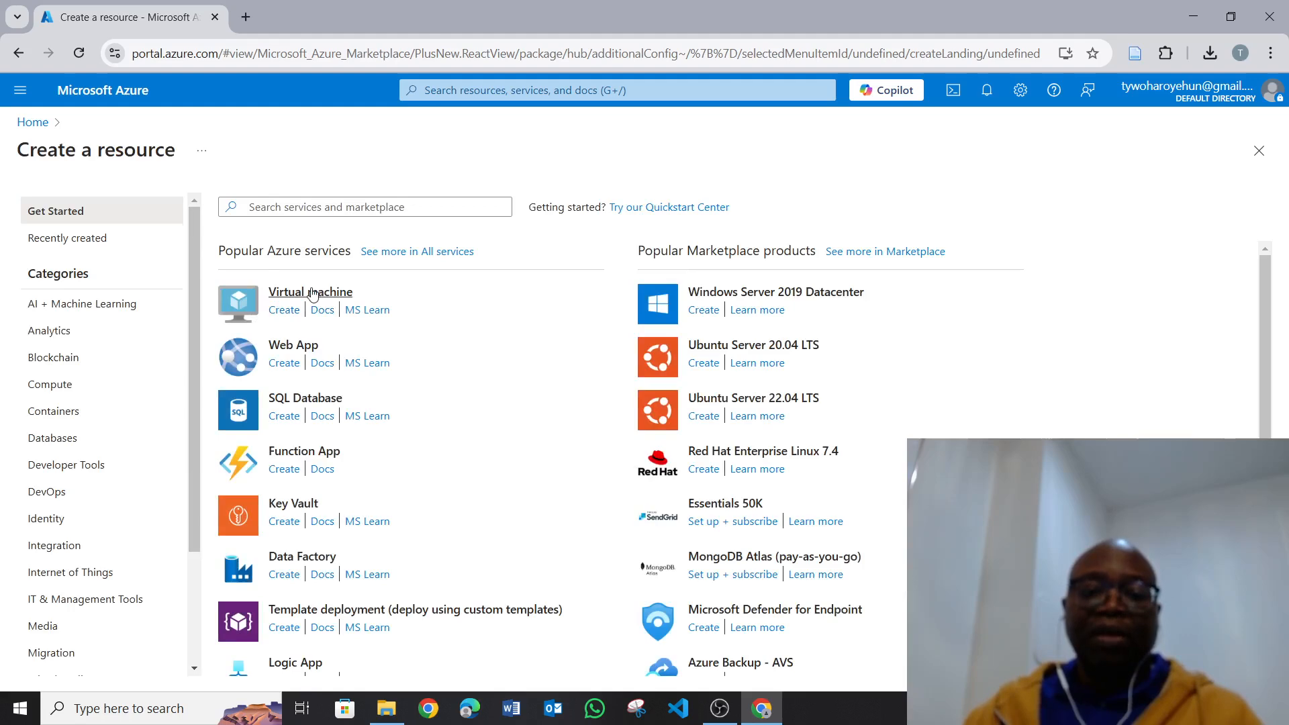
Search the marketplace for "virtual machine" and start creating Microsoft's Virtual machine resource.
left_click(257, 205)
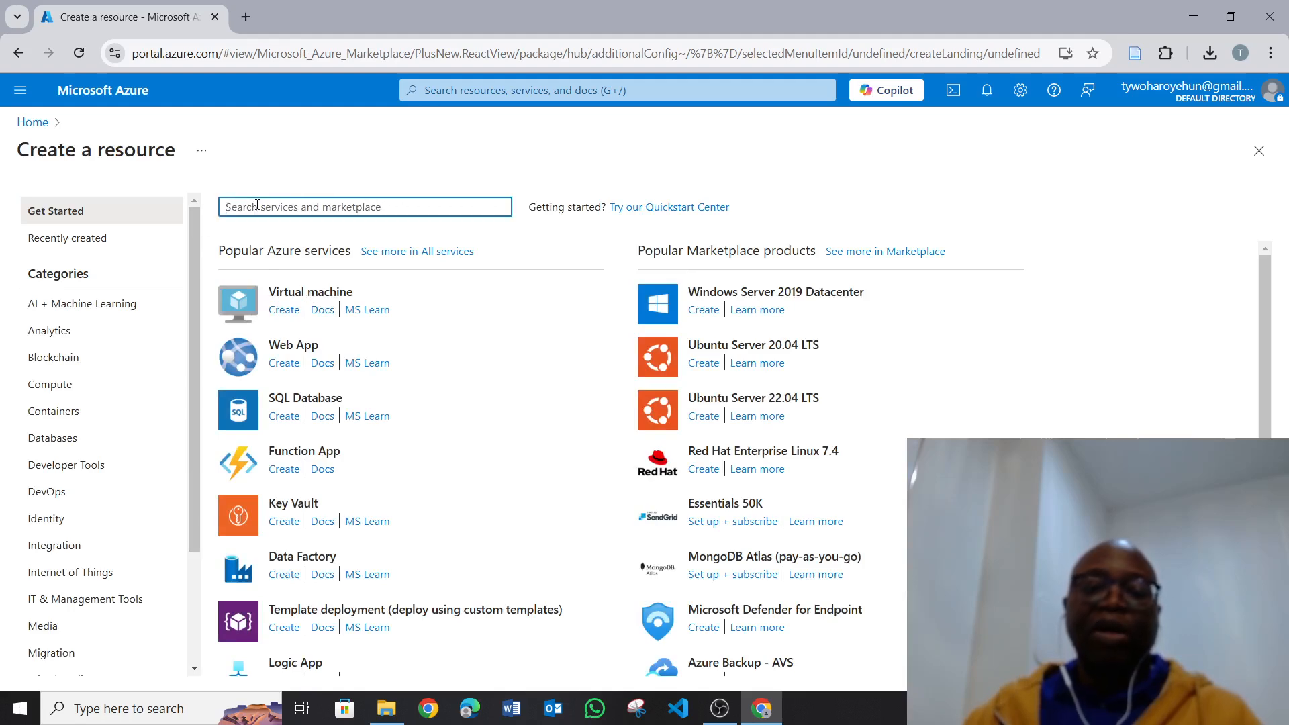
type("virtual")
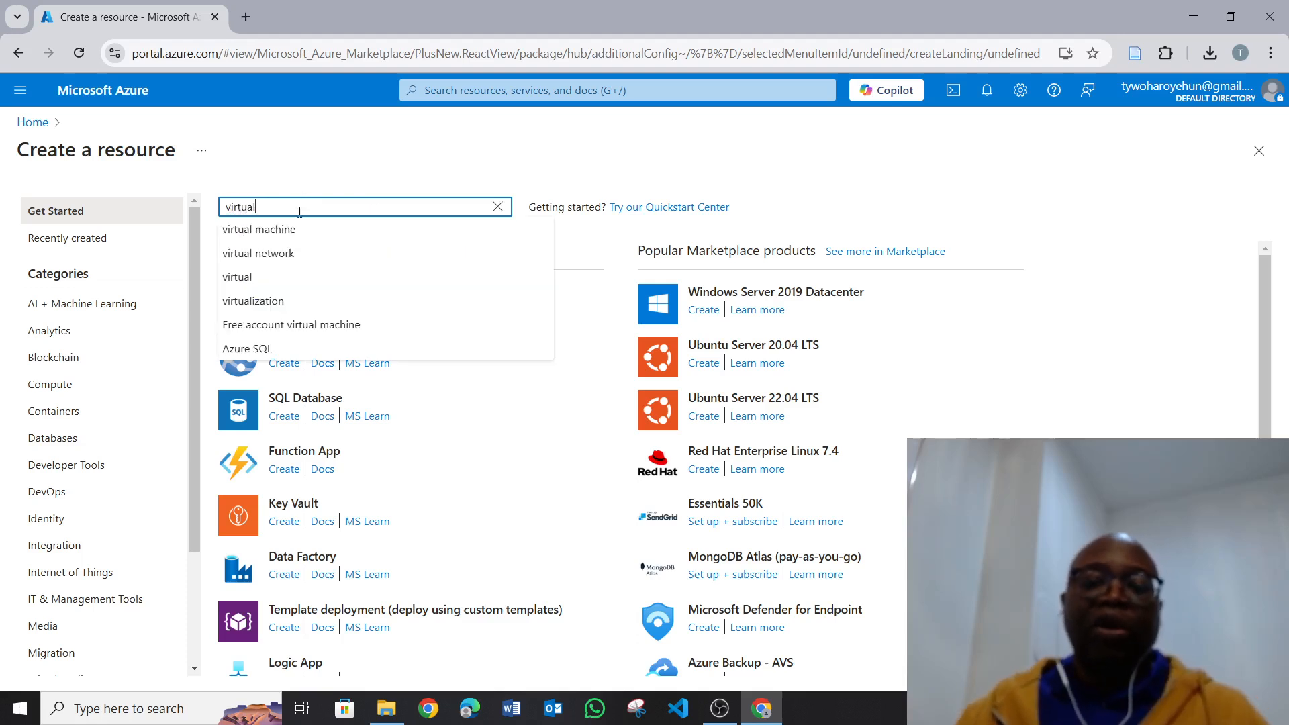
left_click(303, 229)
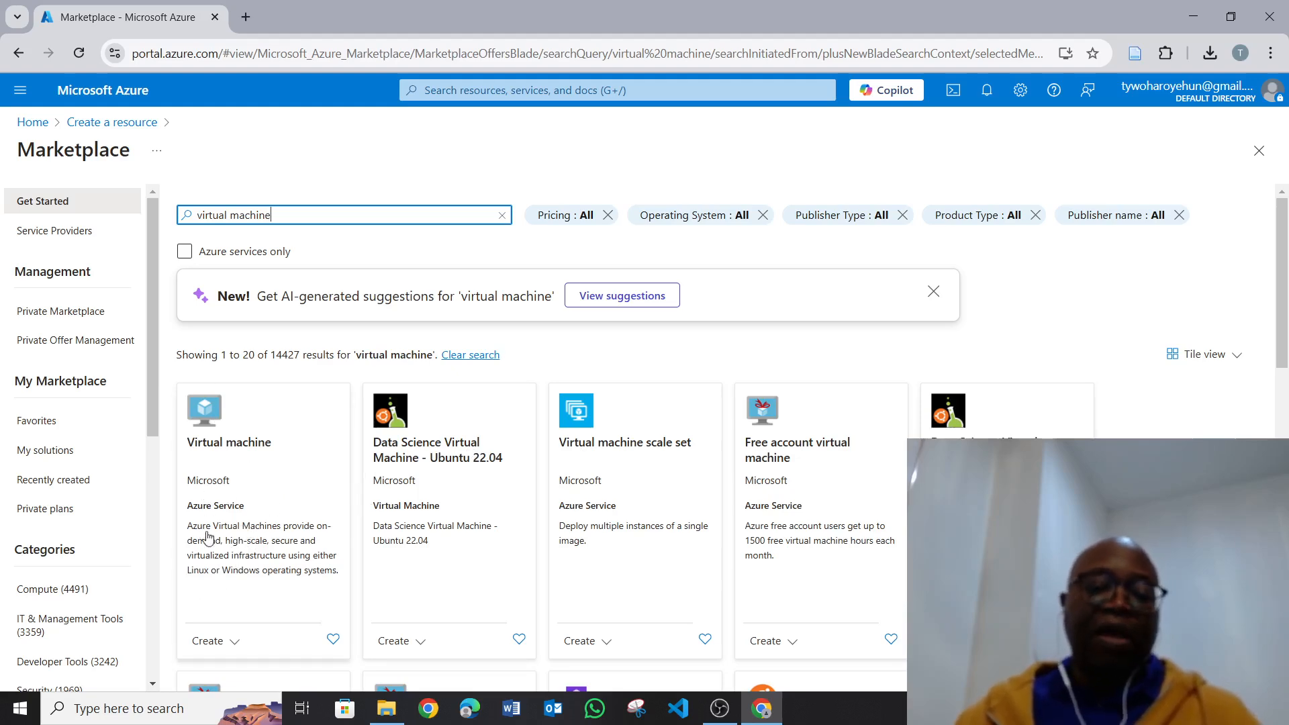
left_click(209, 641)
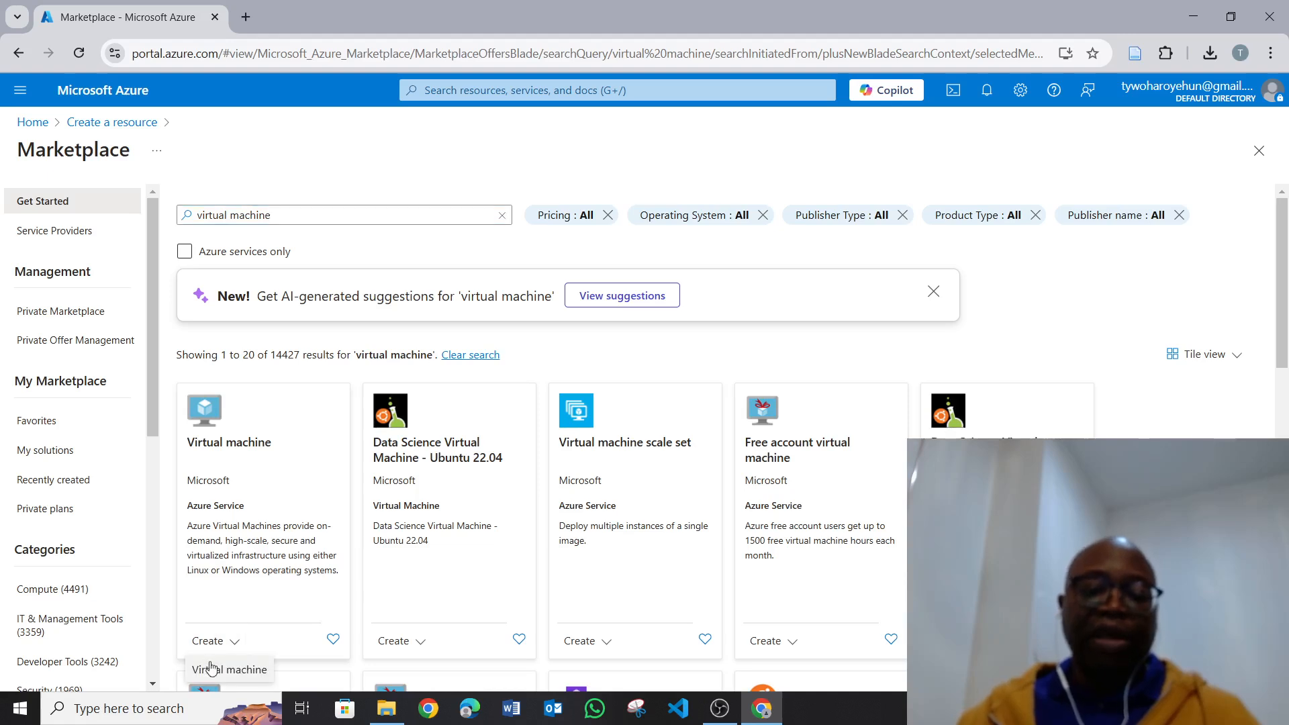
left_click(219, 670)
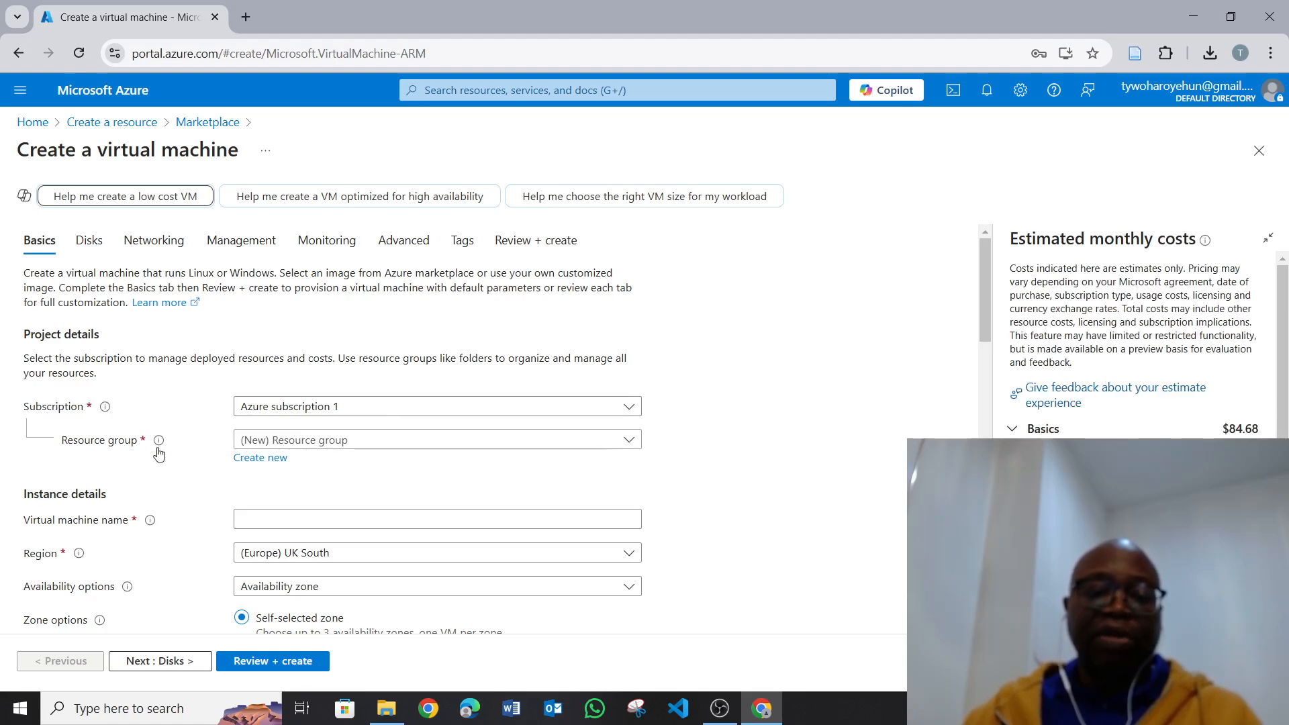
Assign the virtual machine to the resource group rg_MyFirstResourceGroup and name it vm-1.
mouse_move(164, 444)
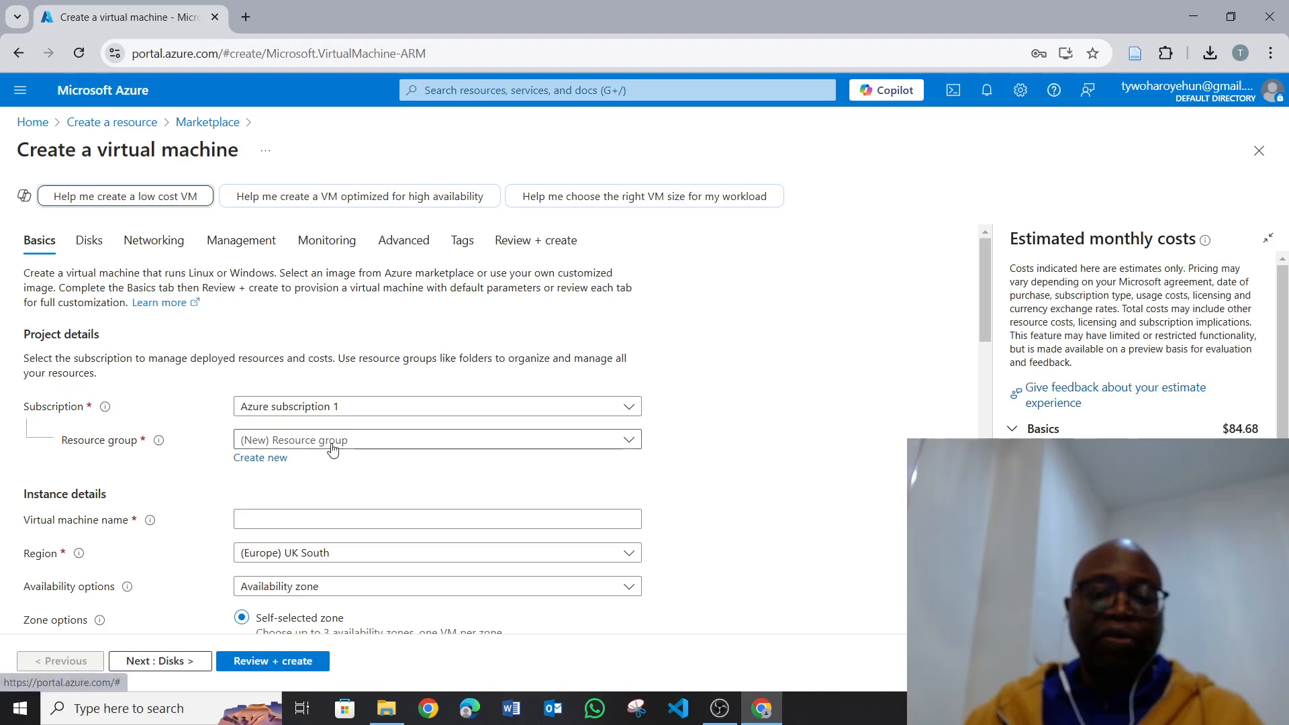
left_click(628, 441)
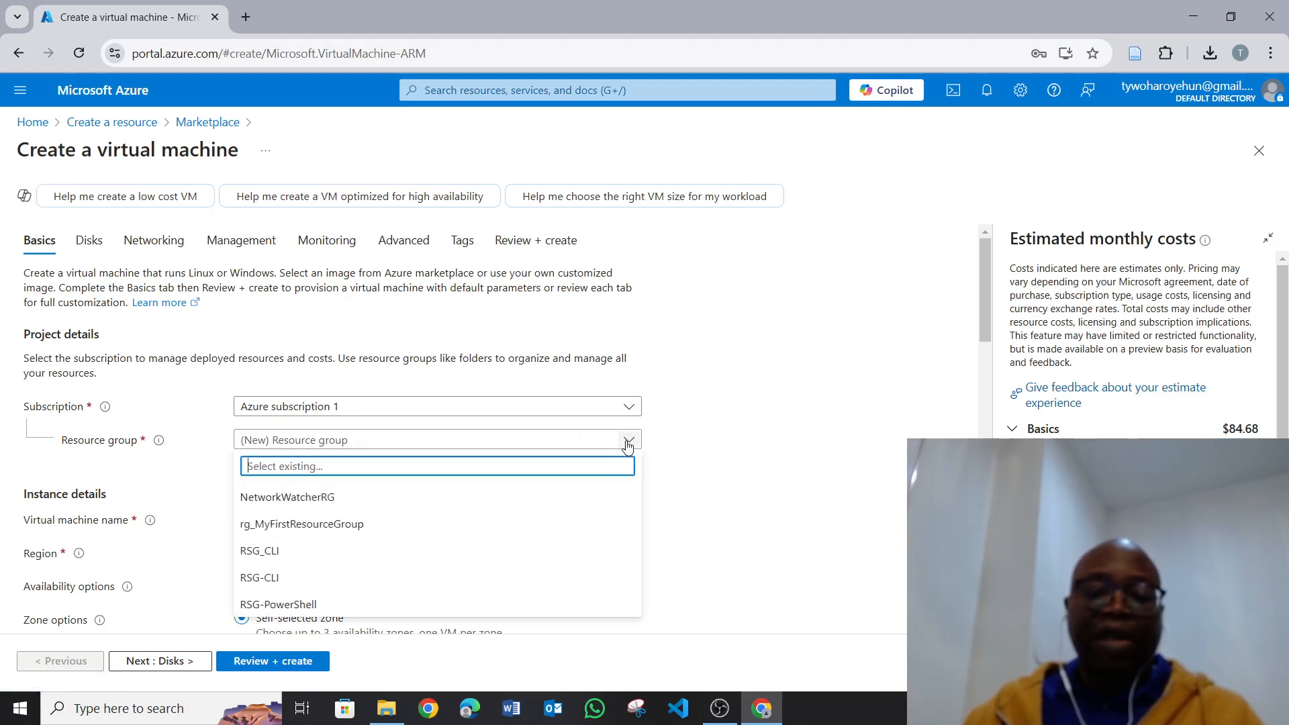
left_click(326, 530)
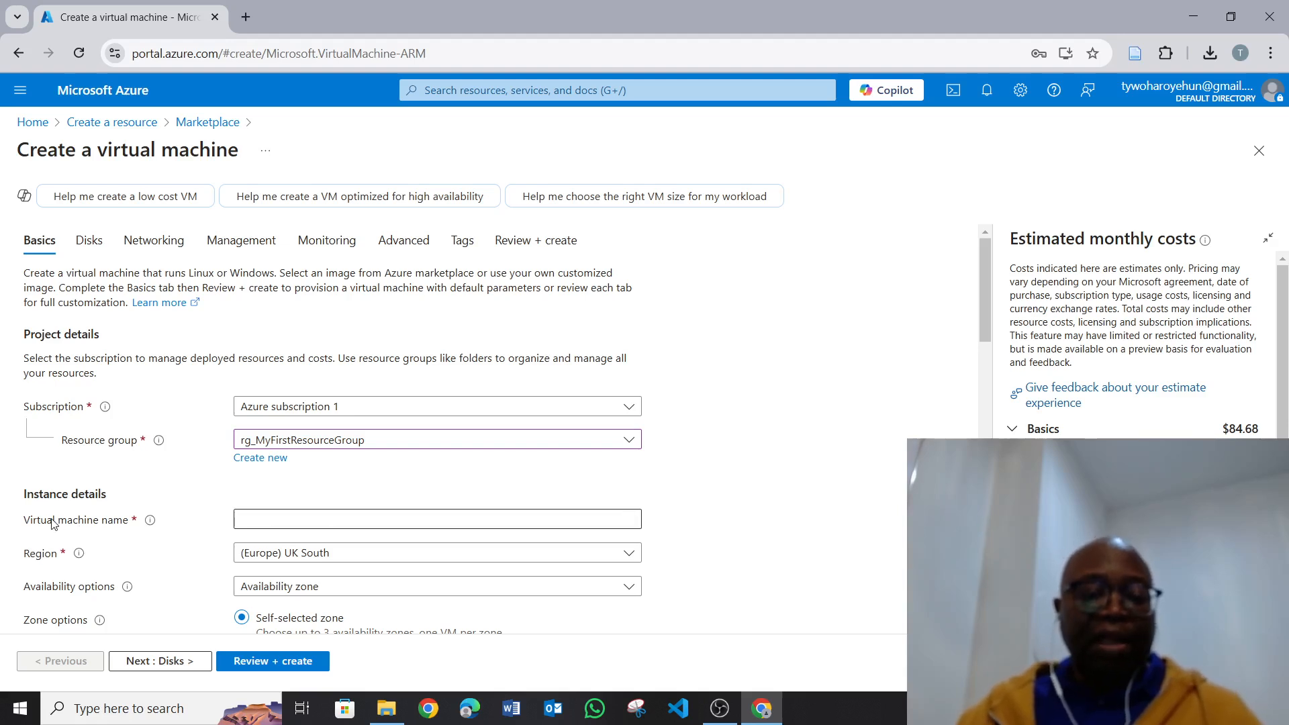
left_click(267, 522)
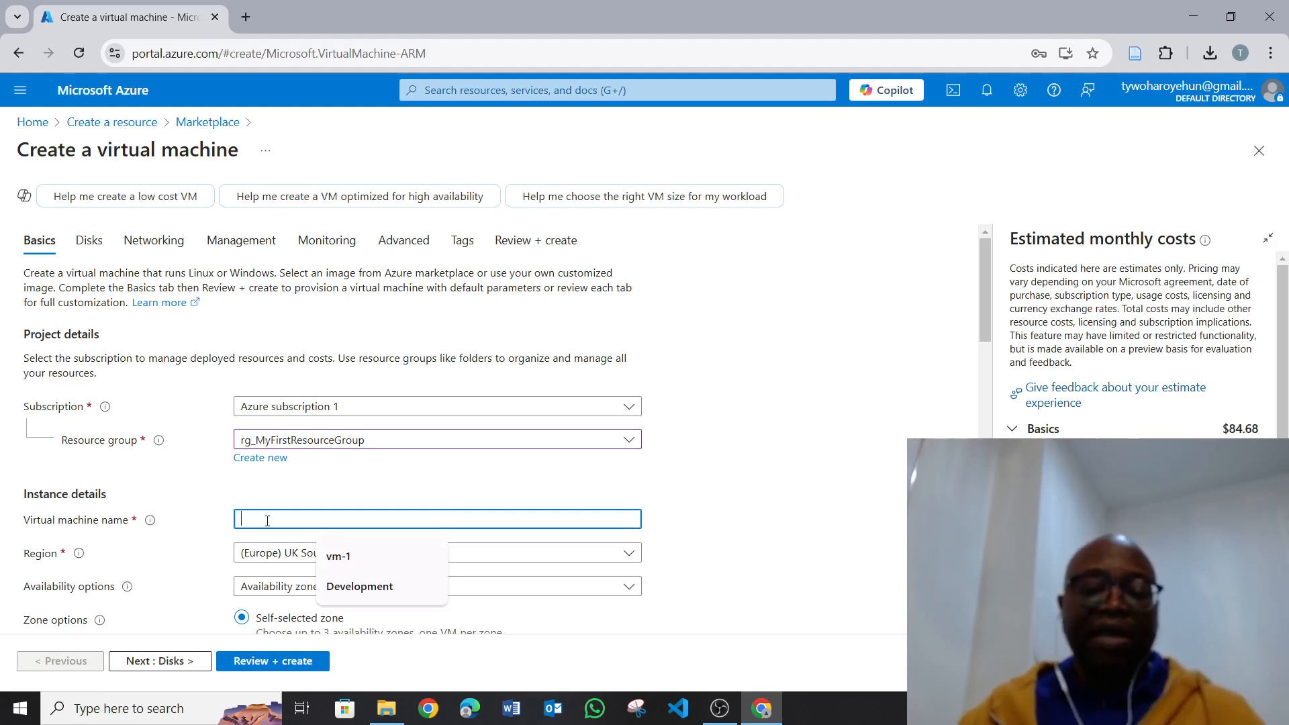
left_click(346, 564)
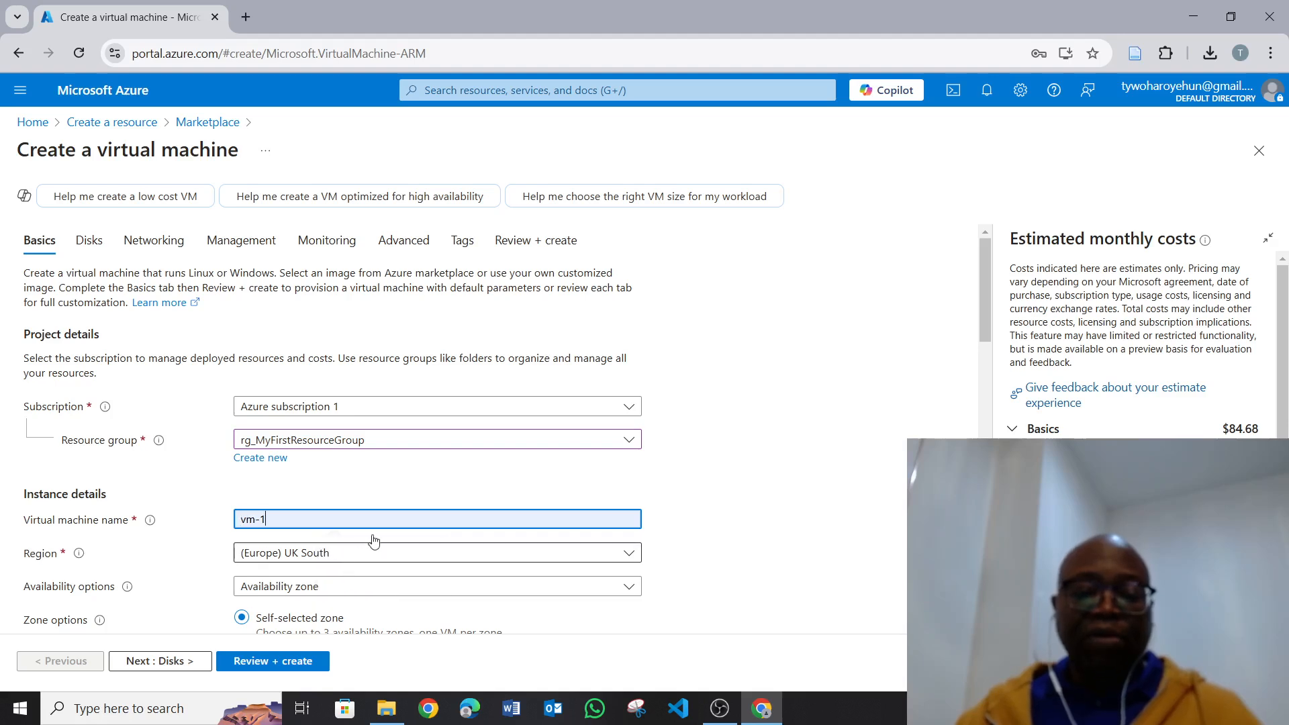
Set the virtual machine's availability options to "No infrastructure redundancy required".
scroll(752, 478, "down", 2)
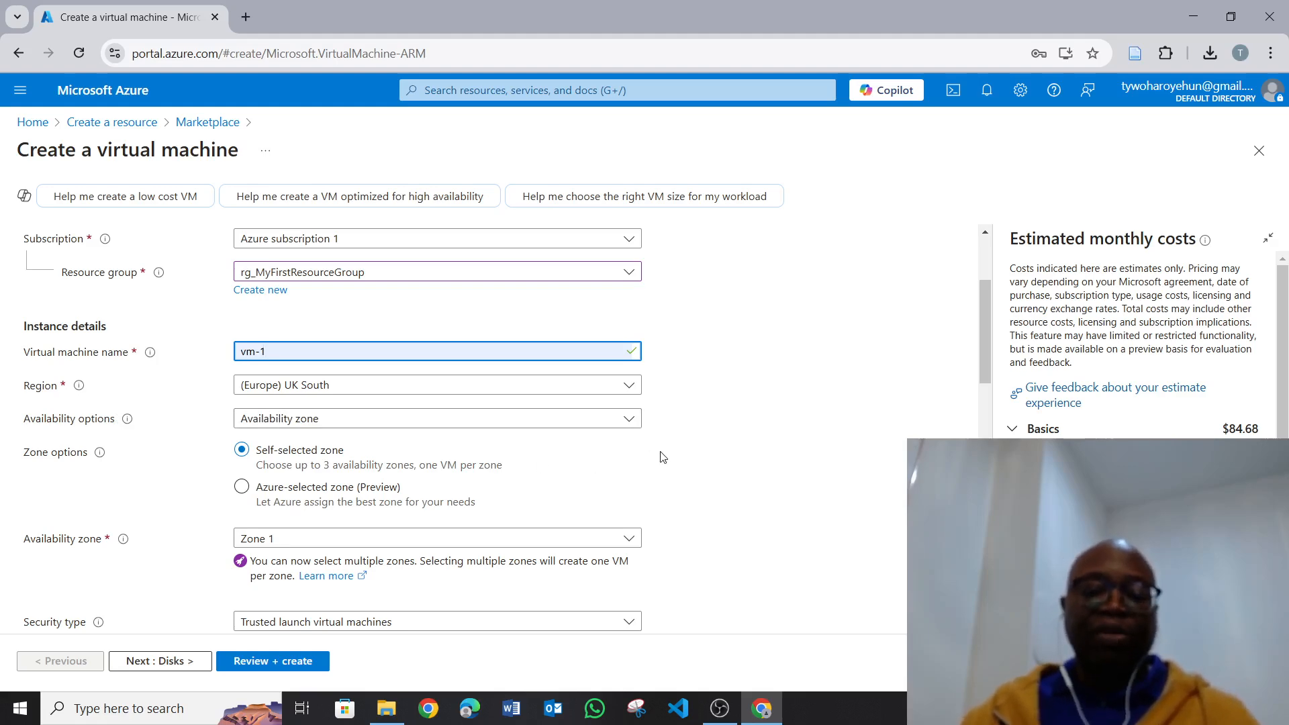
left_click(627, 418)
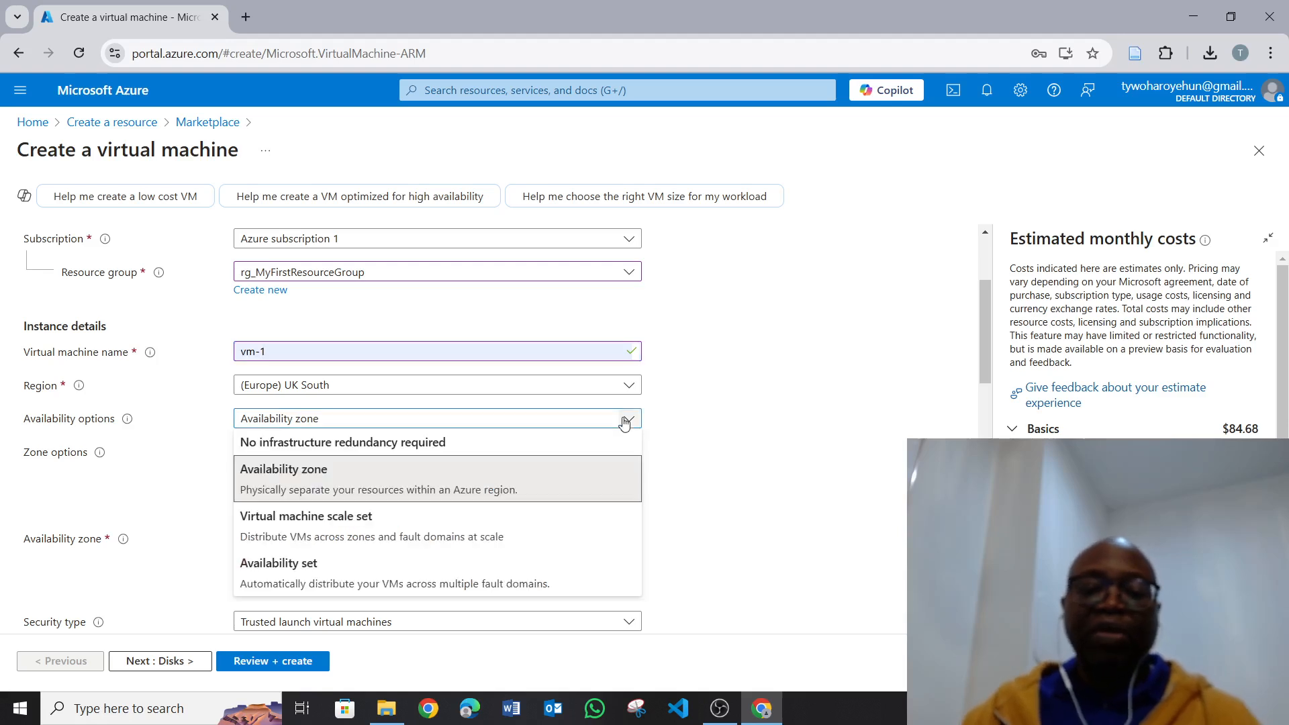
left_click(293, 442)
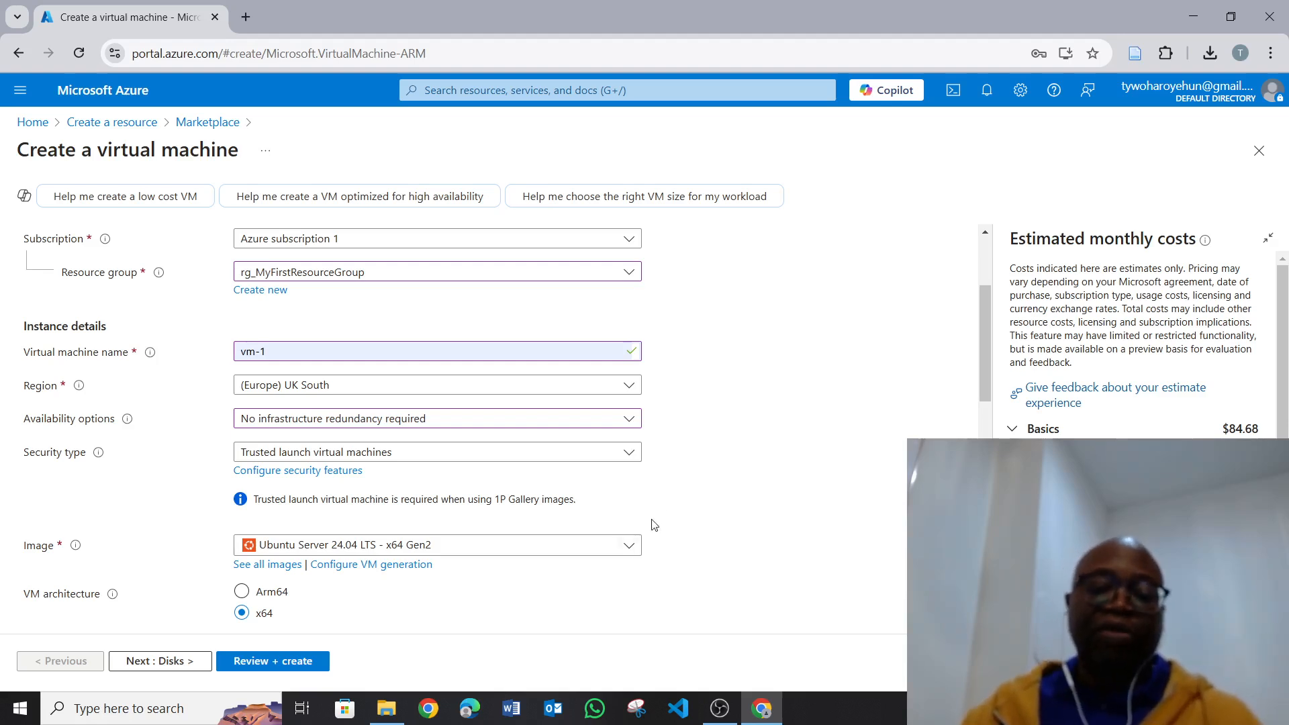
Choose the marketplace image Windows 11 Pro, version 23H2 - x64 Gen 2 for the virtual machine.
scroll(678, 477, "down", 1)
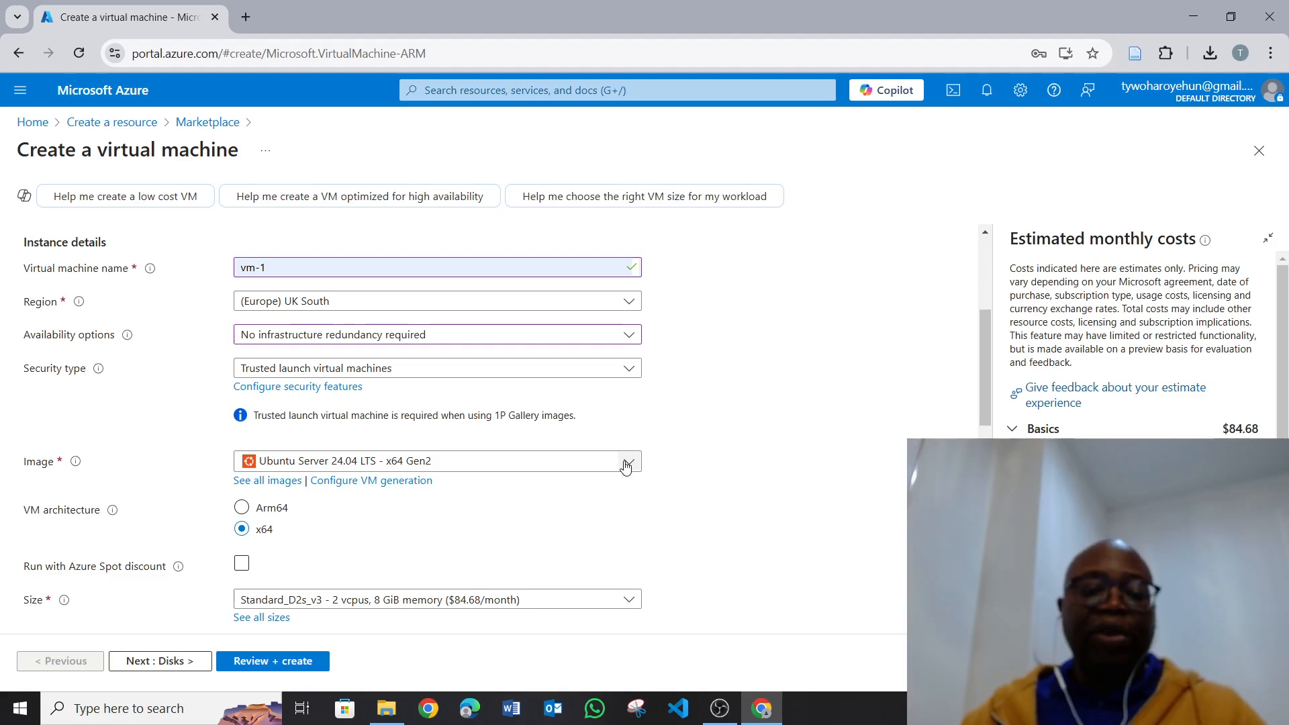
left_click(263, 482)
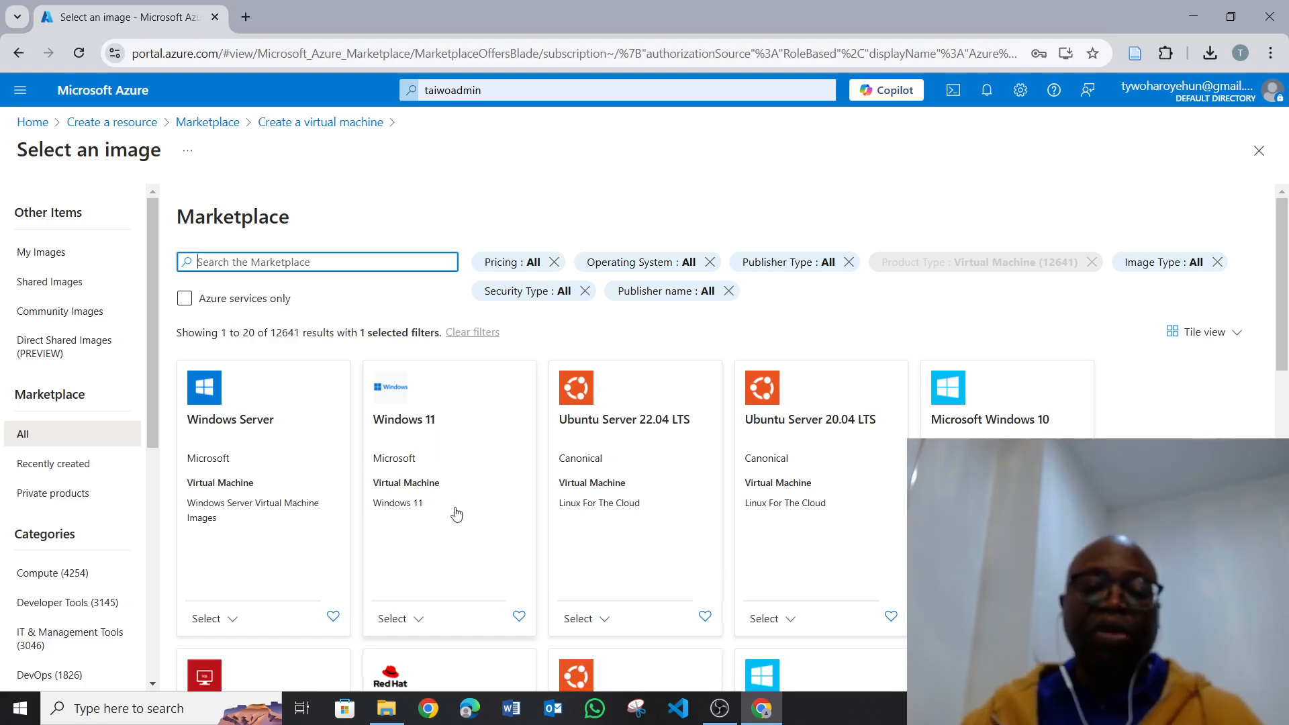
scroll(453, 516, "down", 2)
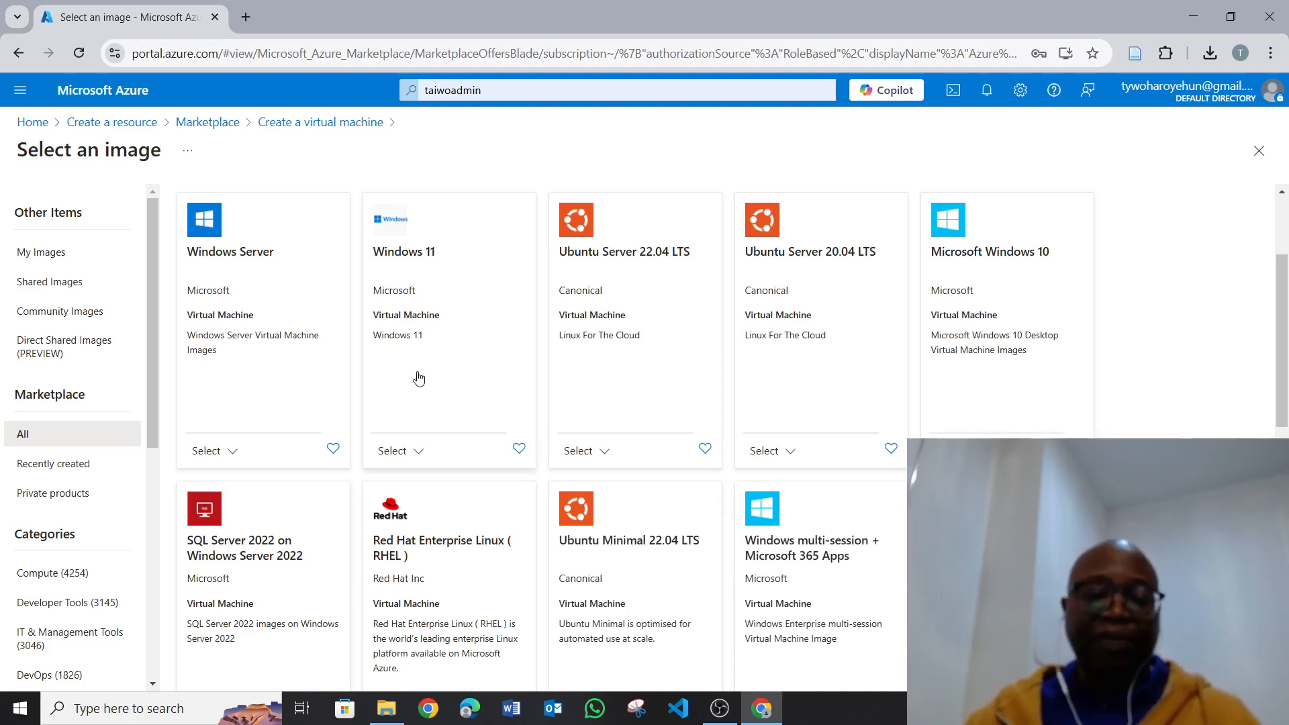
left_click(412, 451)
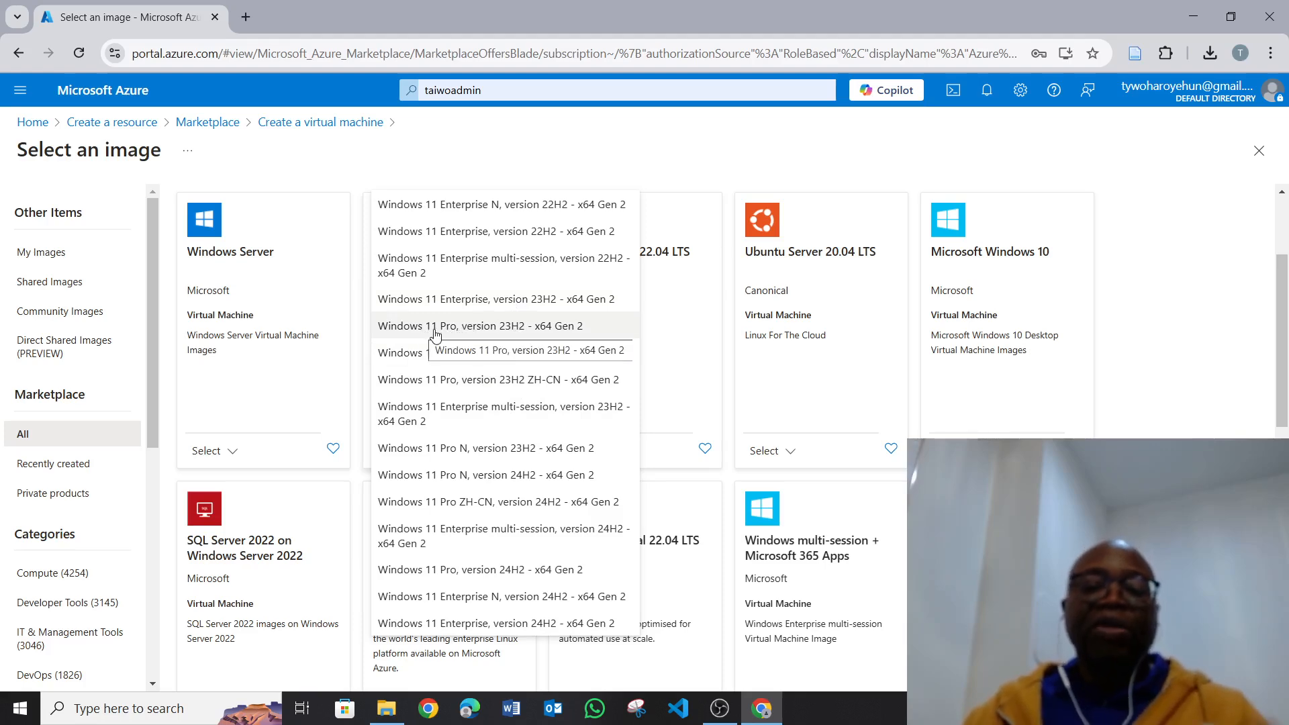
left_click(498, 329)
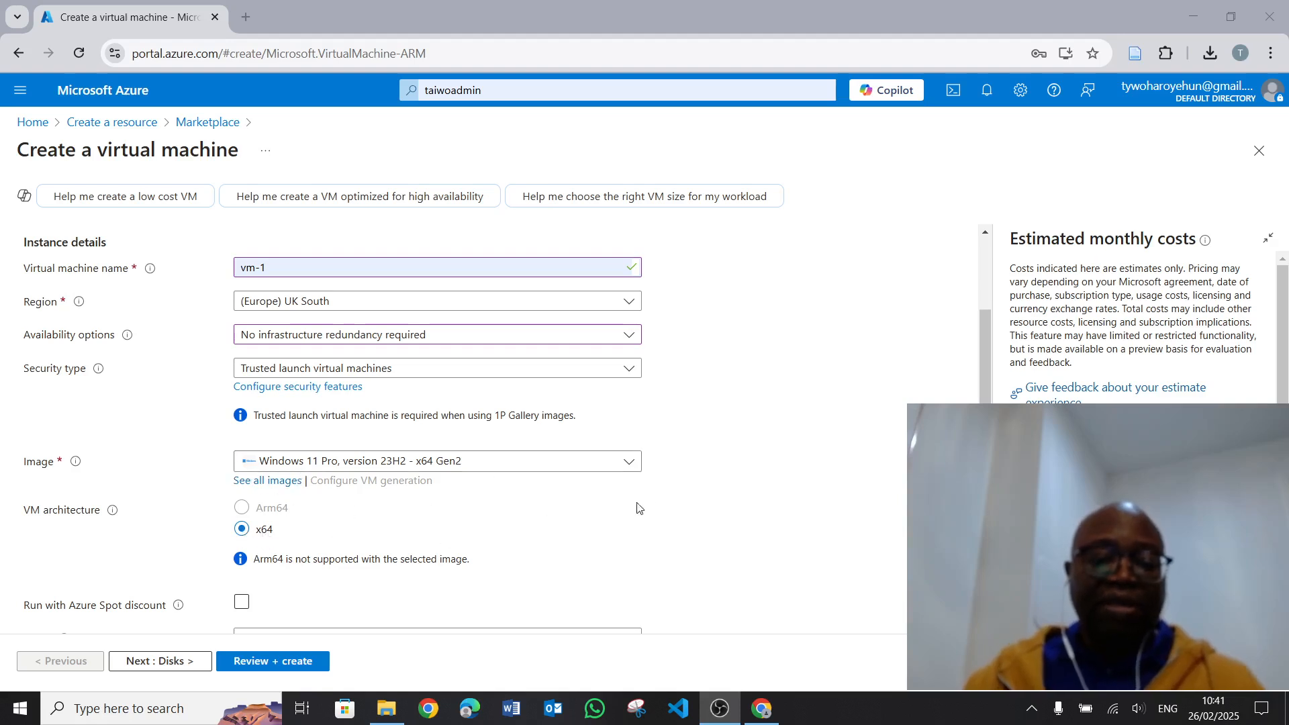
Examine the Azure Spot discount setting and the available virtual machine sizes, keeping the current size.
scroll(644, 504, "down", 2)
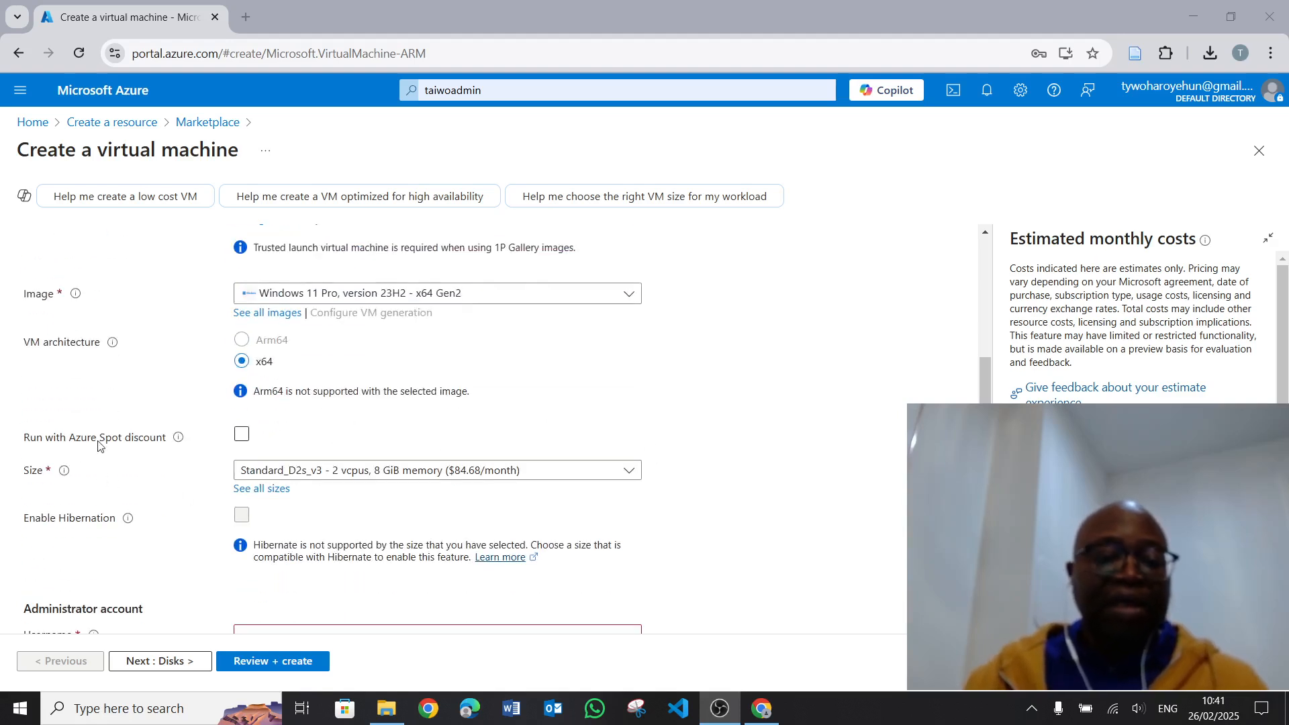
left_click(254, 439)
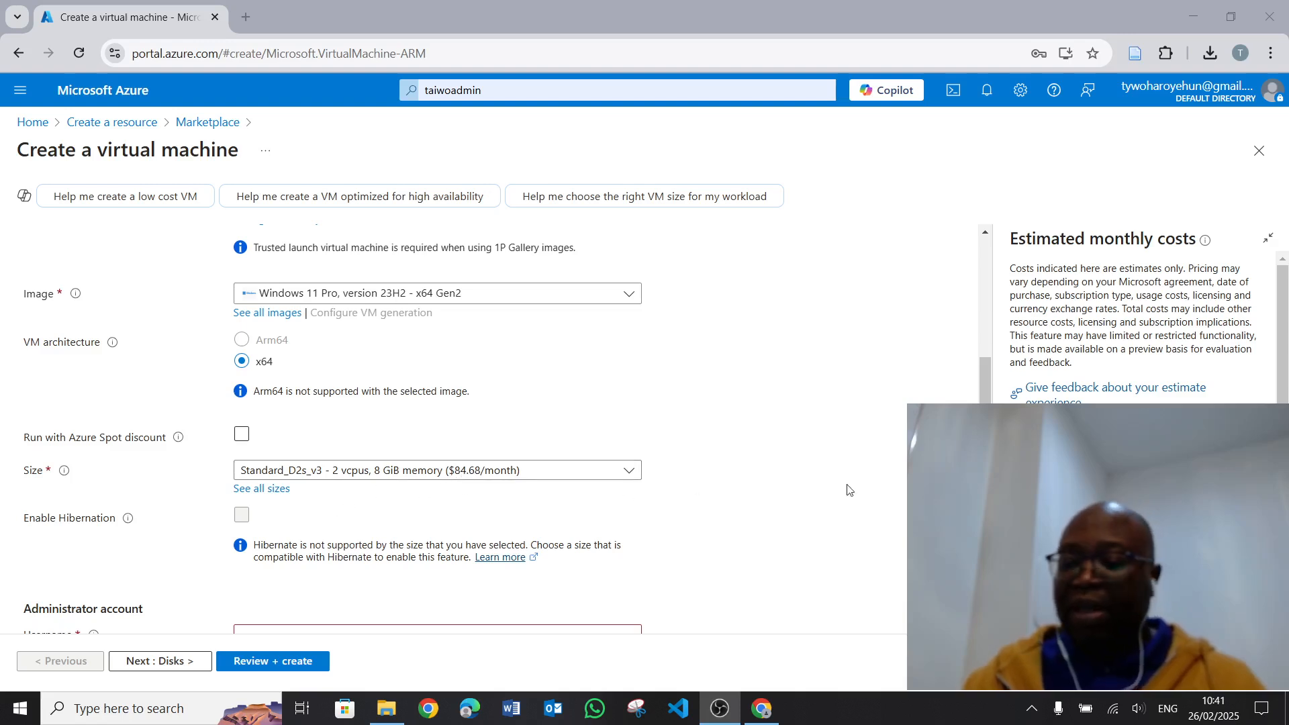
scroll(381, 485, "down", 1)
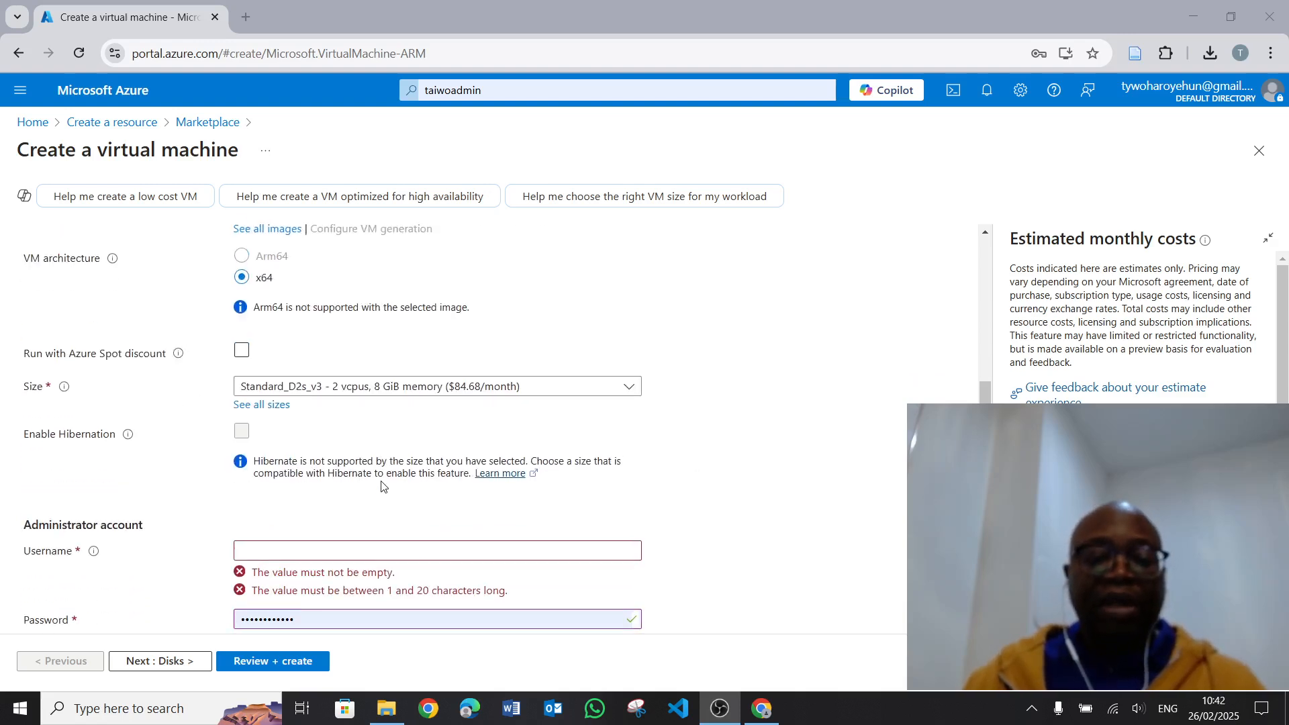
scroll(382, 484, "down", 2)
scroll(383, 482, "up", 2)
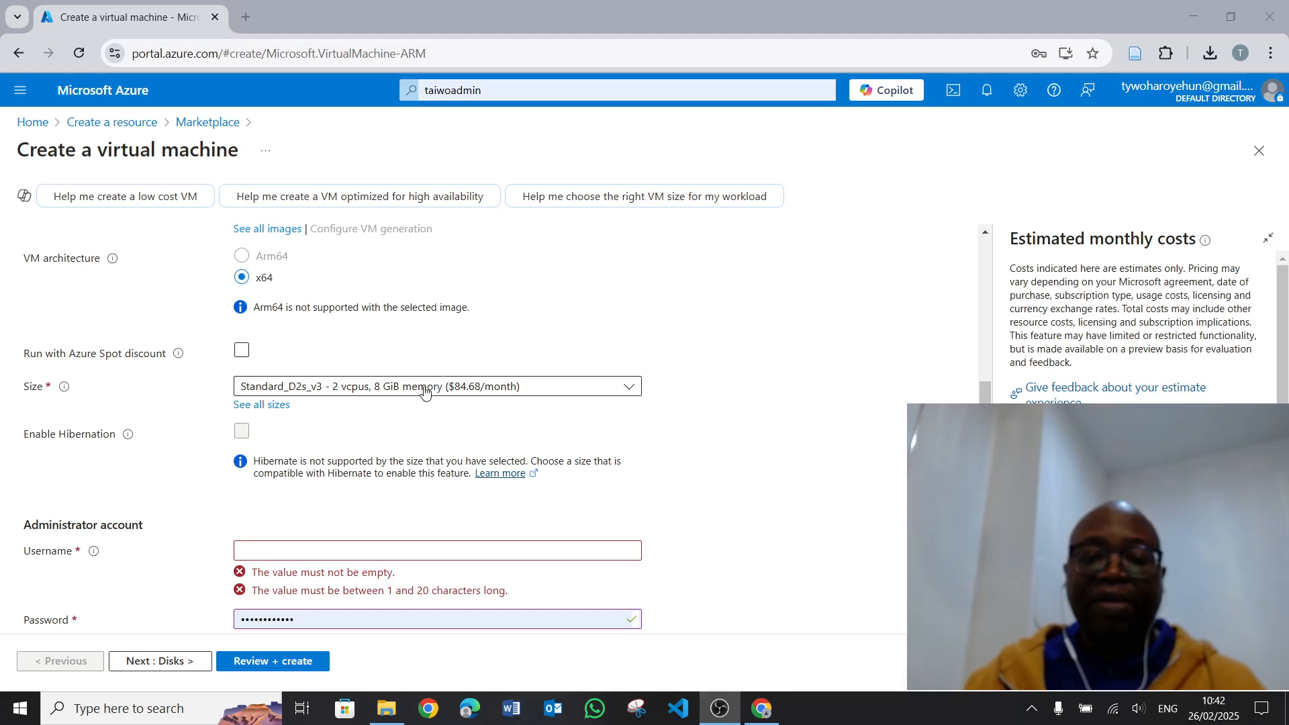
left_click(631, 388)
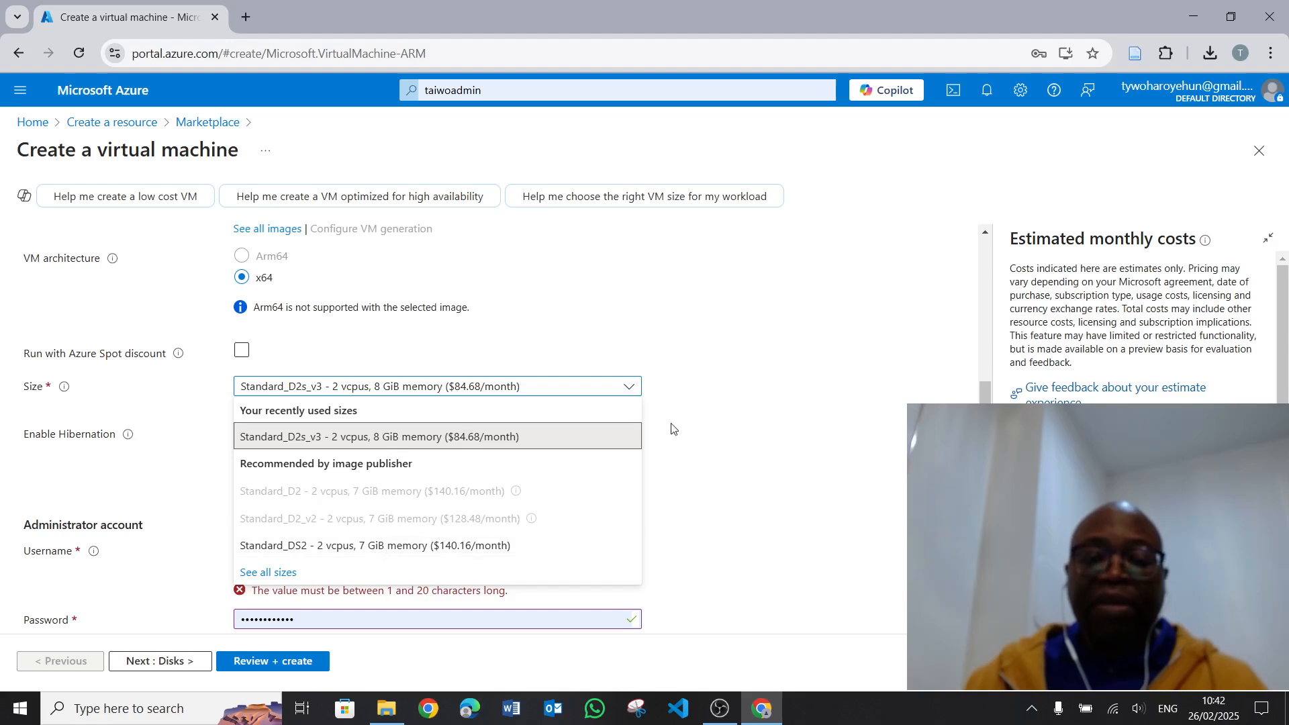
left_click(737, 399)
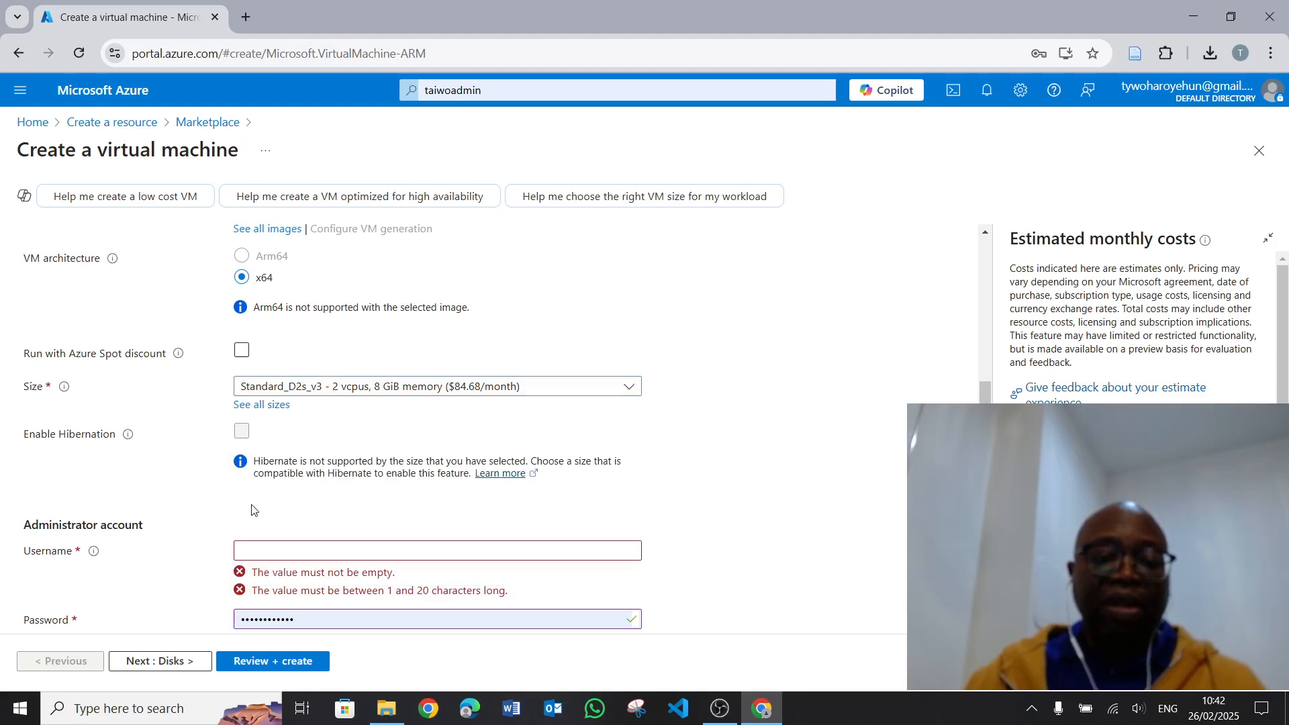
Enter the username of the virtual machine's administrator account.
scroll(316, 448, "down", 2)
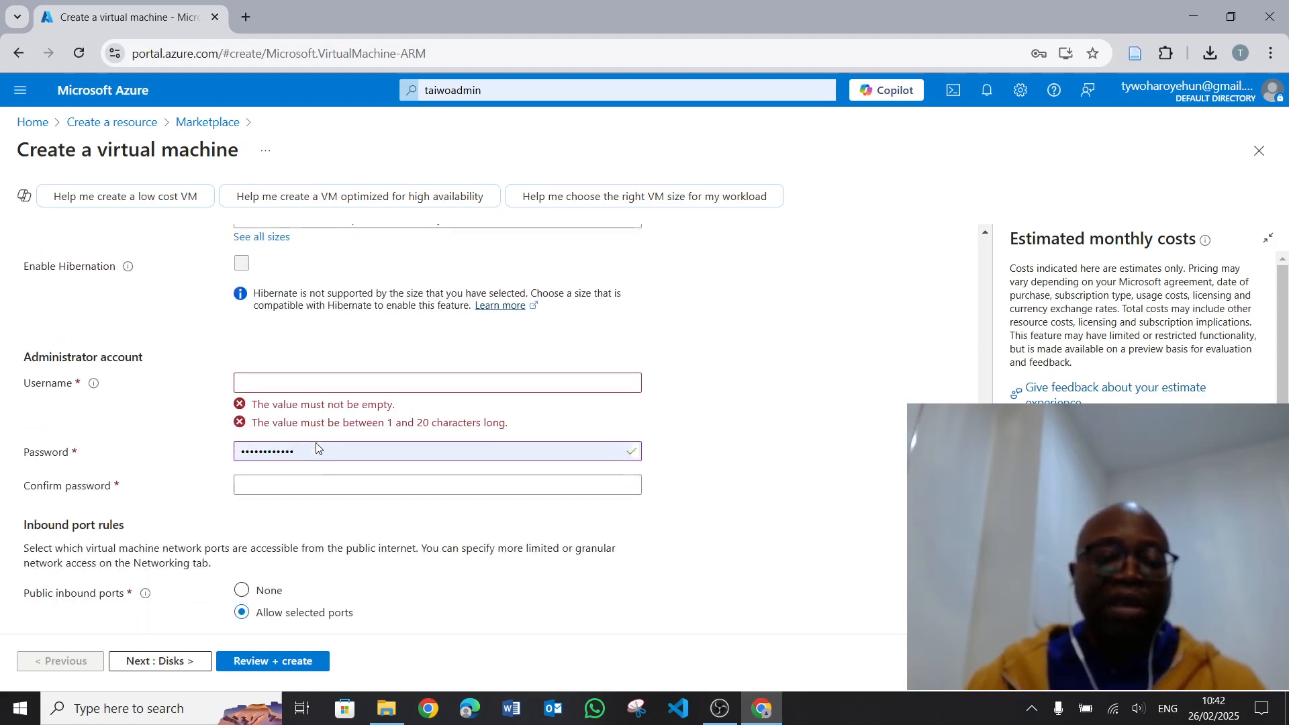
left_click(292, 378)
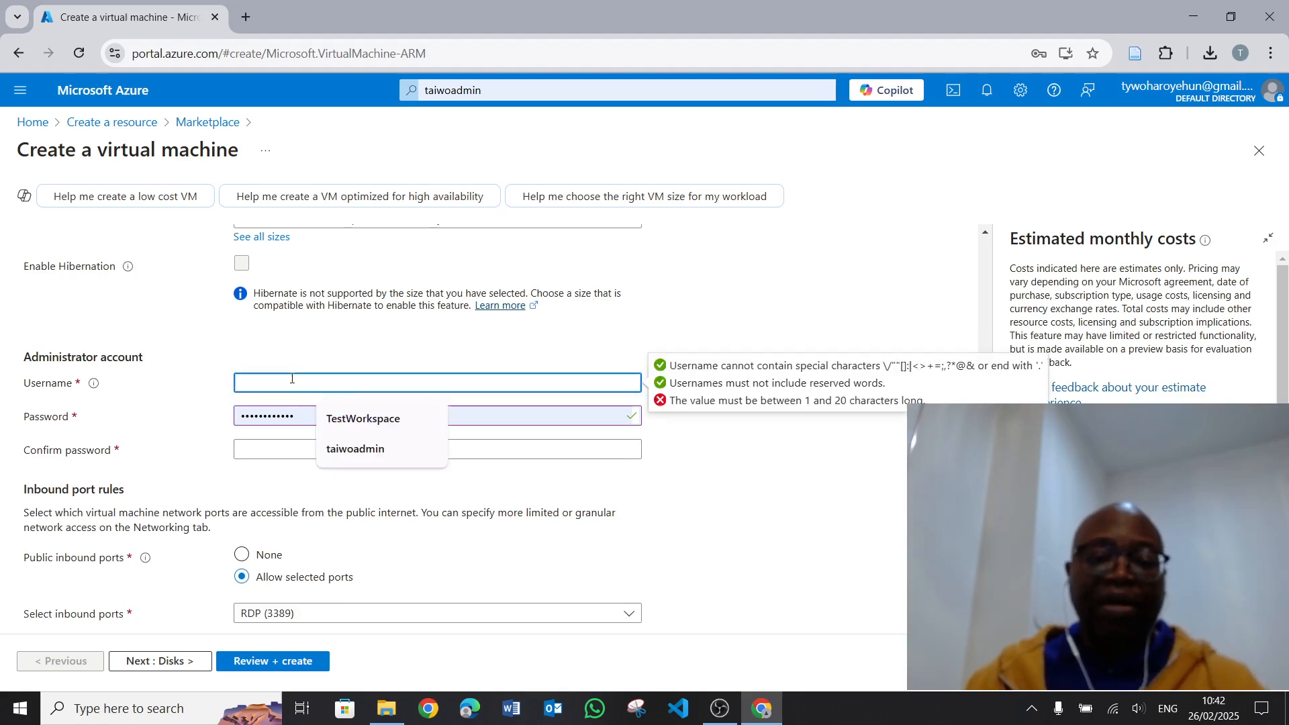
type("taiwoadmin")
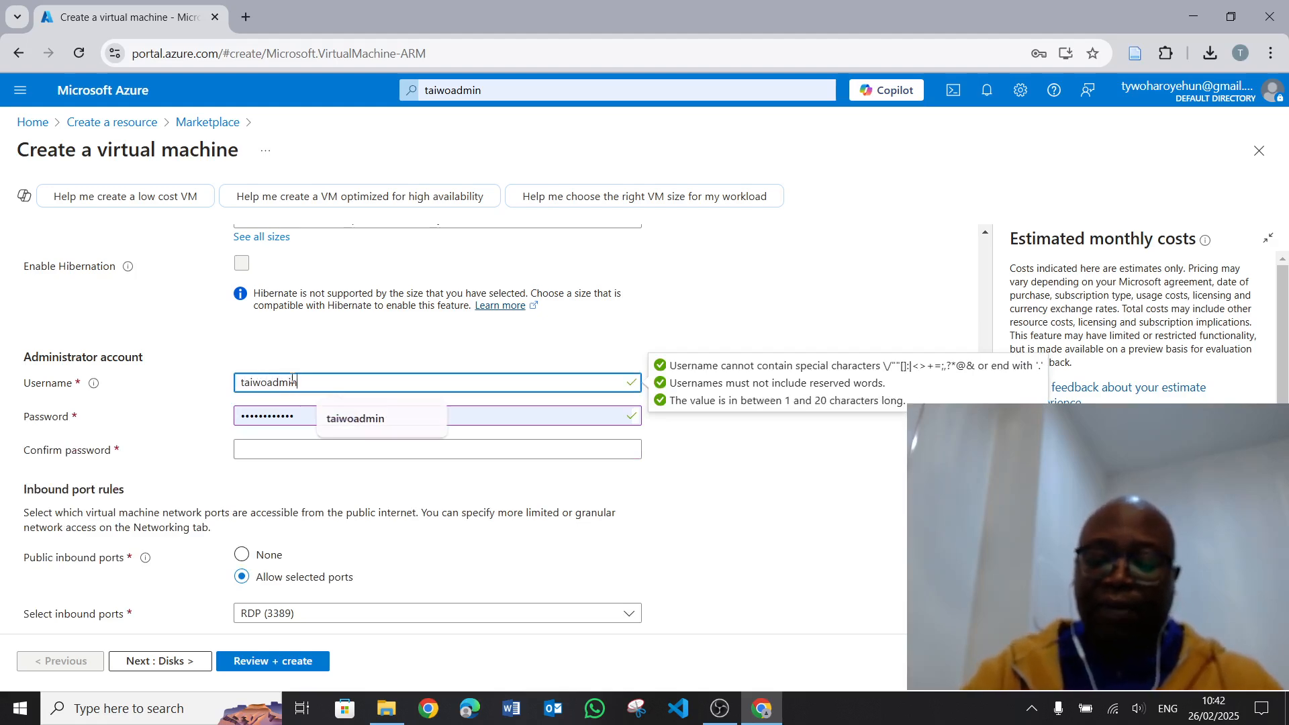
Clear the prefilled administrator password and enter a new account password that meets the complexity and length rules.
left_click(315, 419)
key("BackSpace")
key("BackSpace")
key("BackSpace")
key("BackSpace")
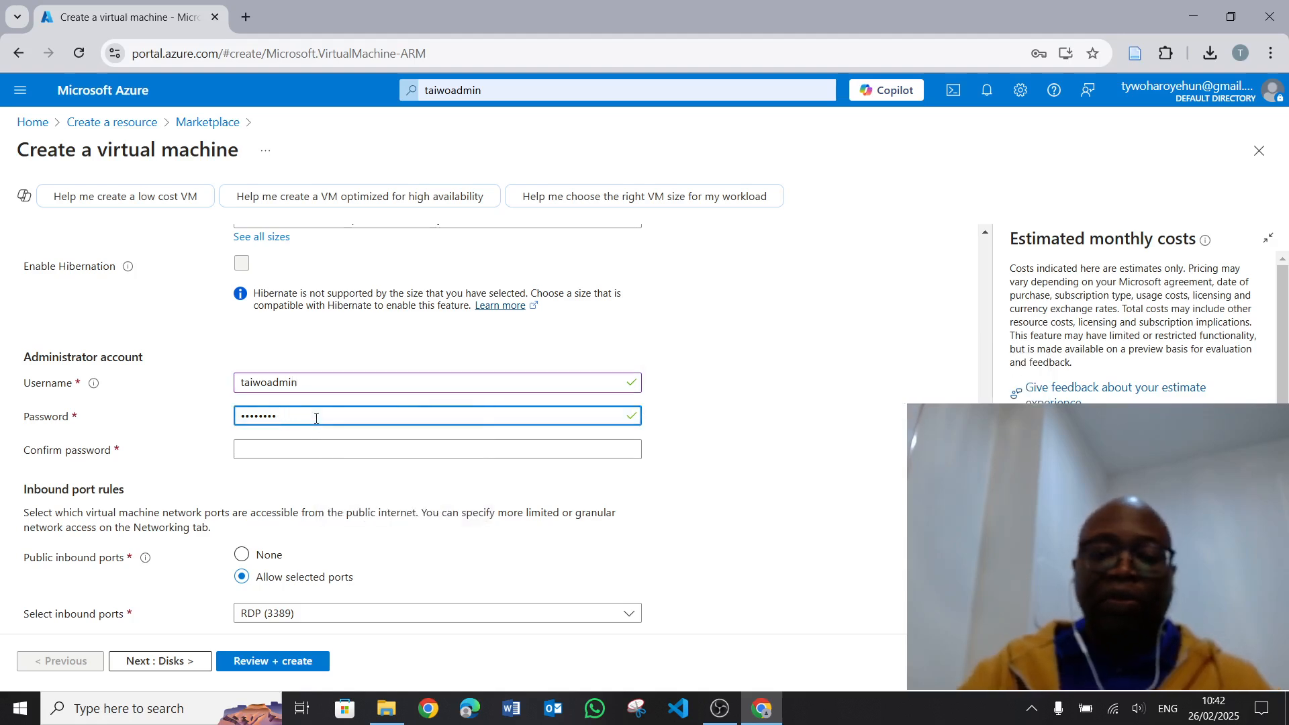
key("BackSpace")
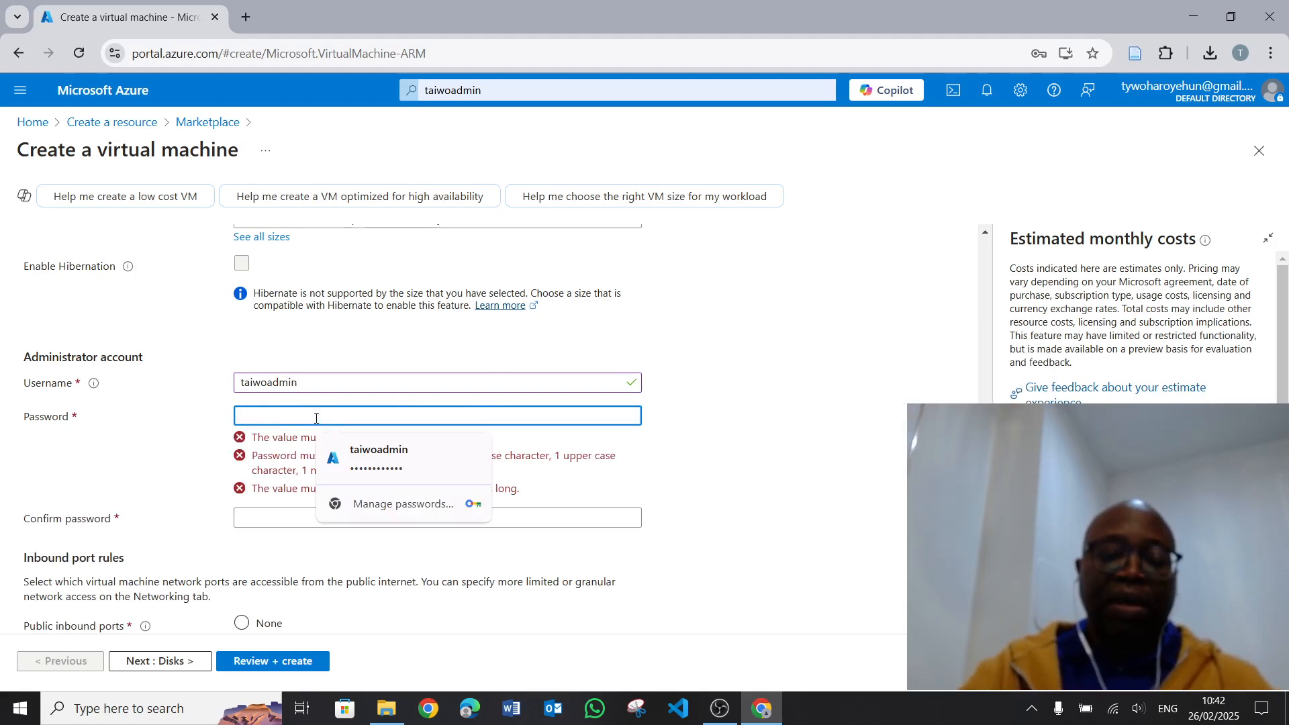
type("••")
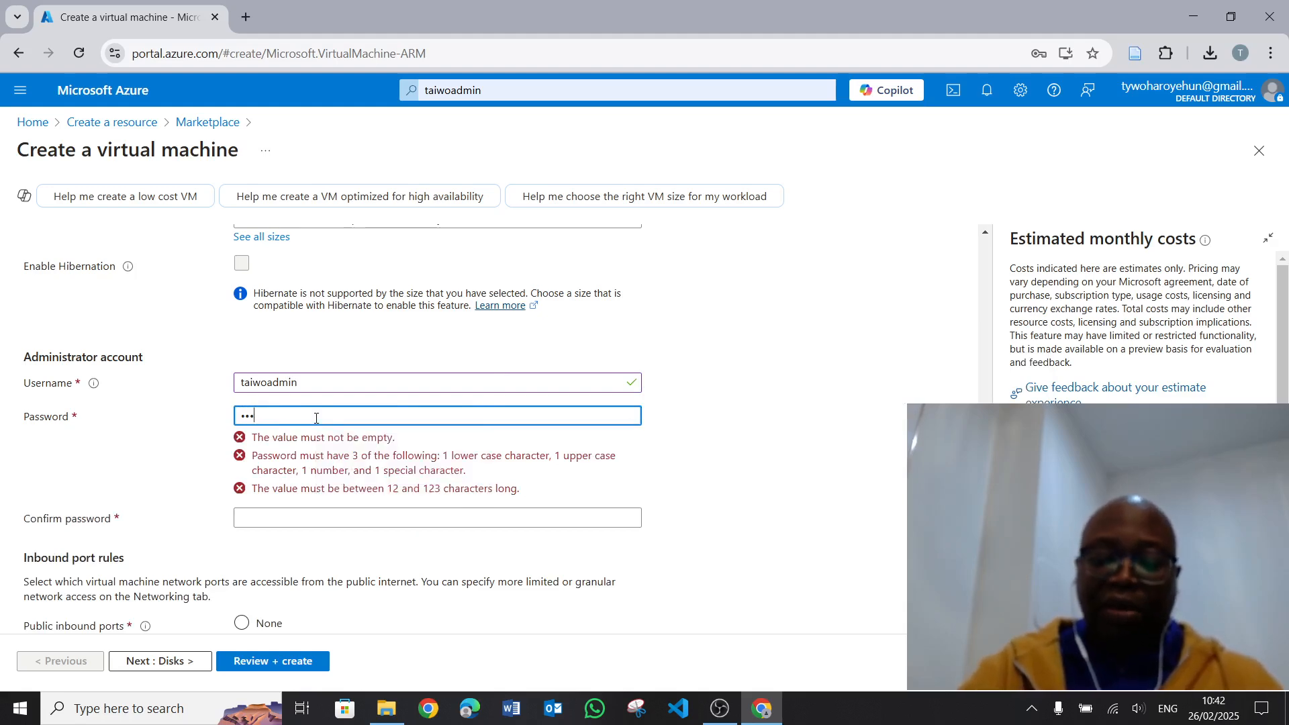
type("•••••••")
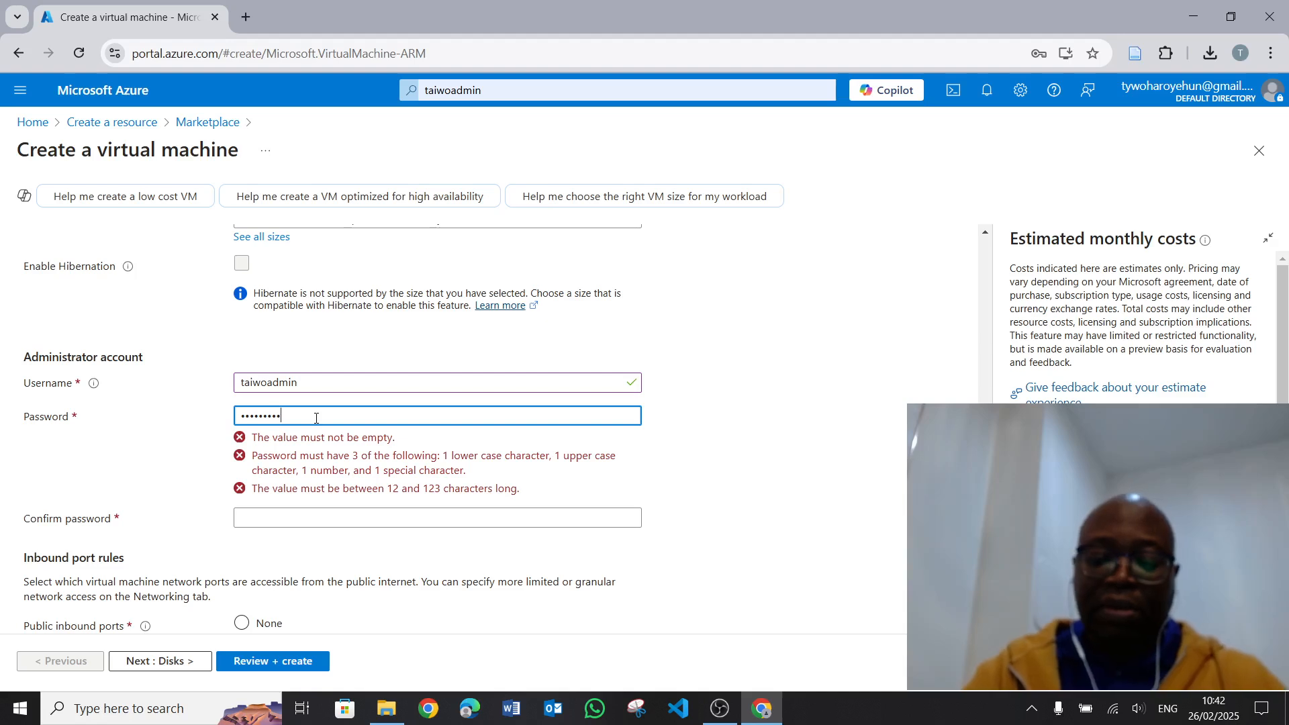
type("•")
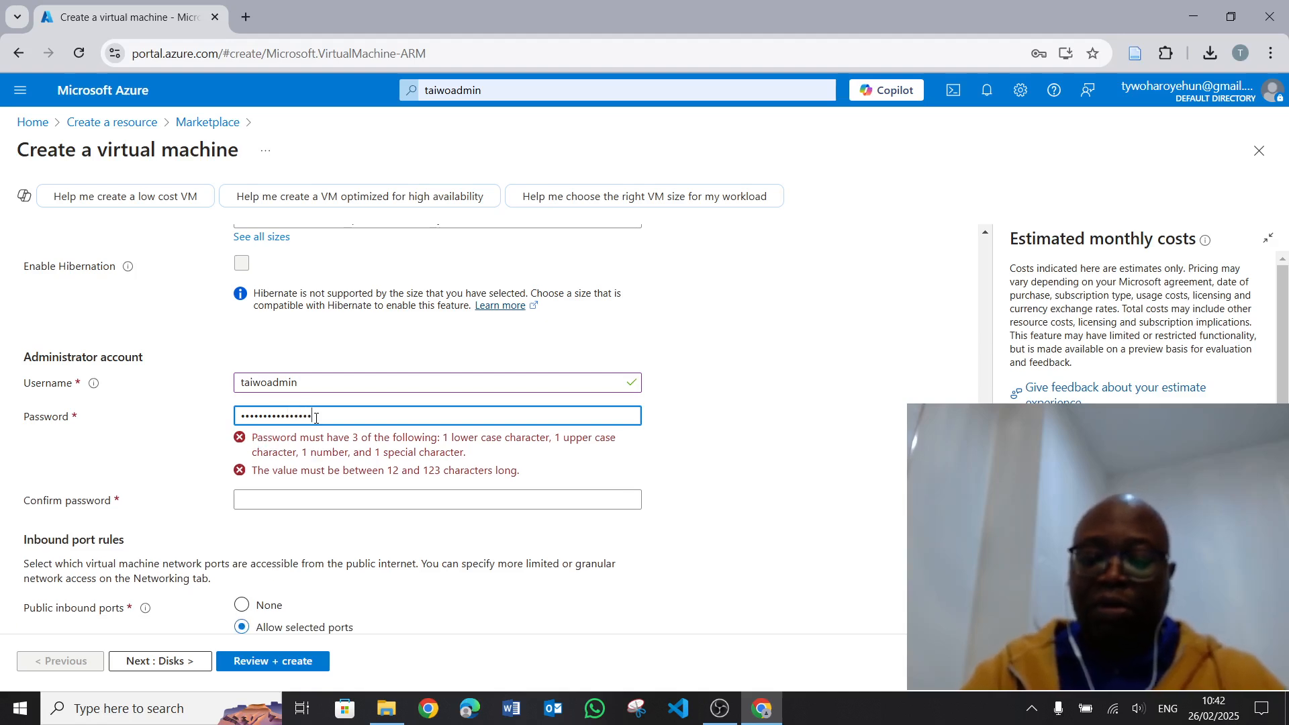
type("••")
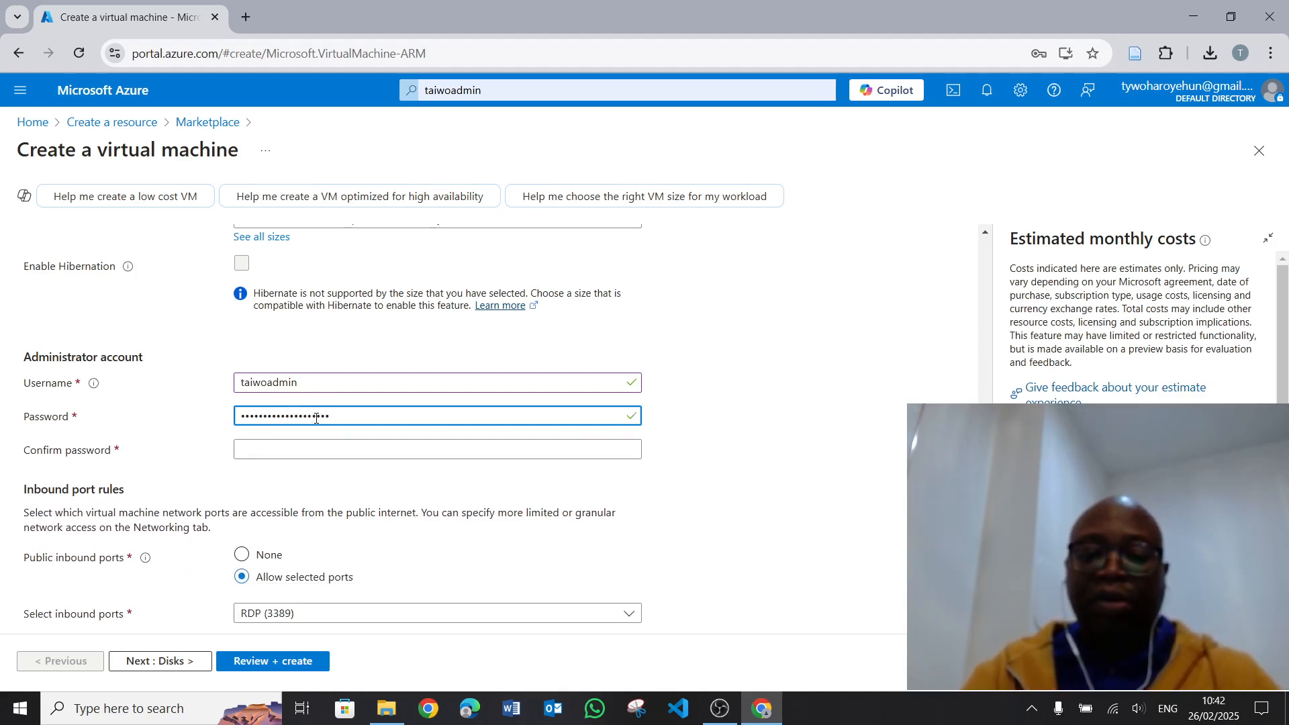
Repeat the administrator account's password in the password confirmation.
left_click(281, 452)
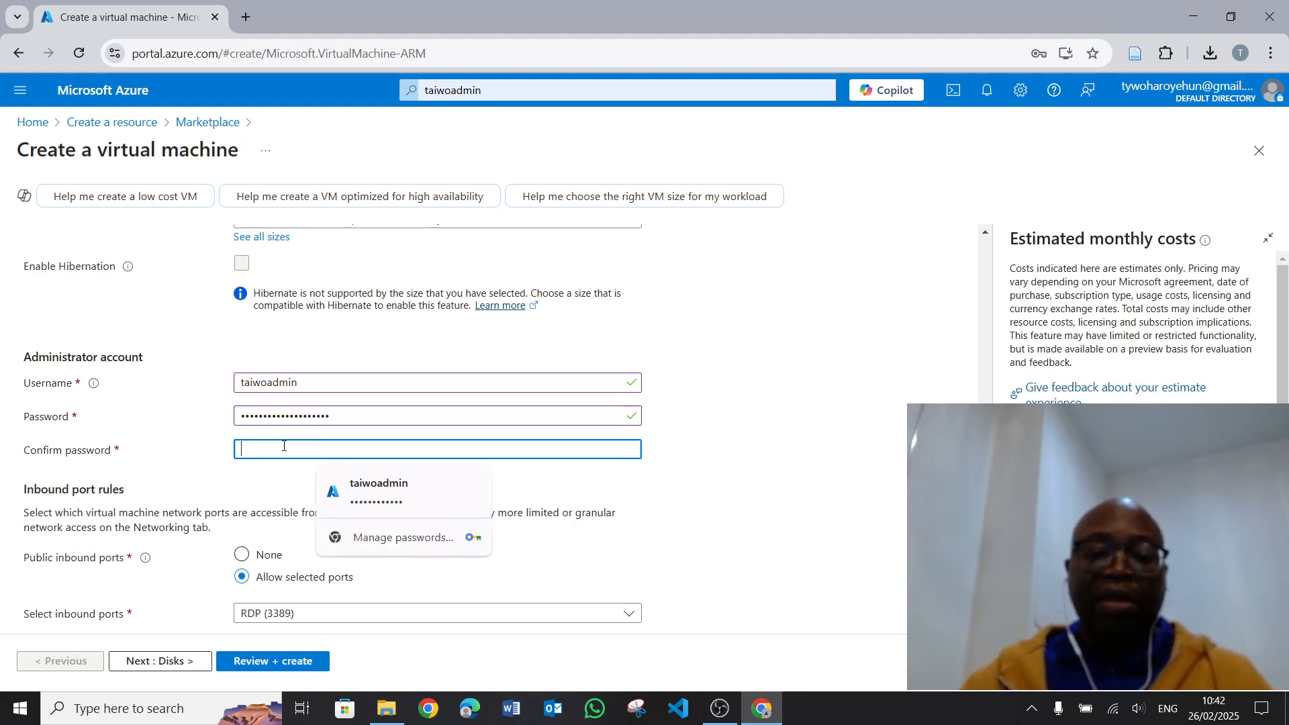
type("••")
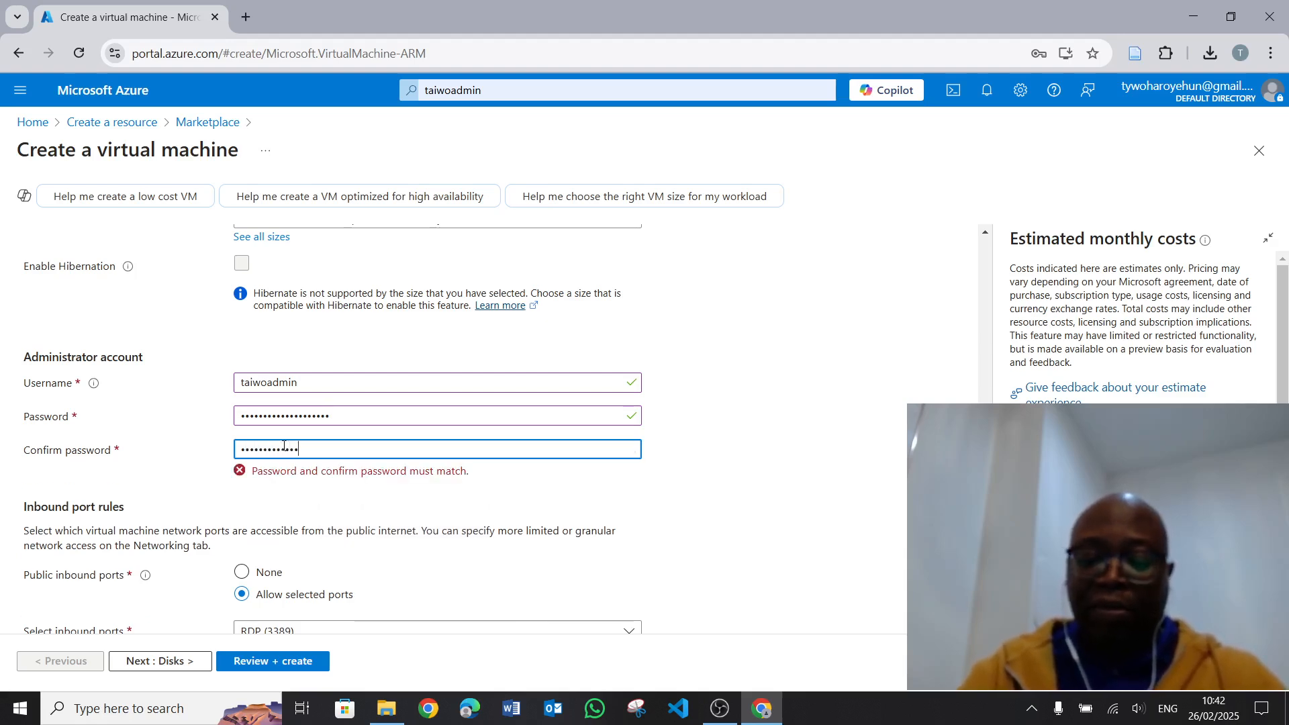
type("•••")
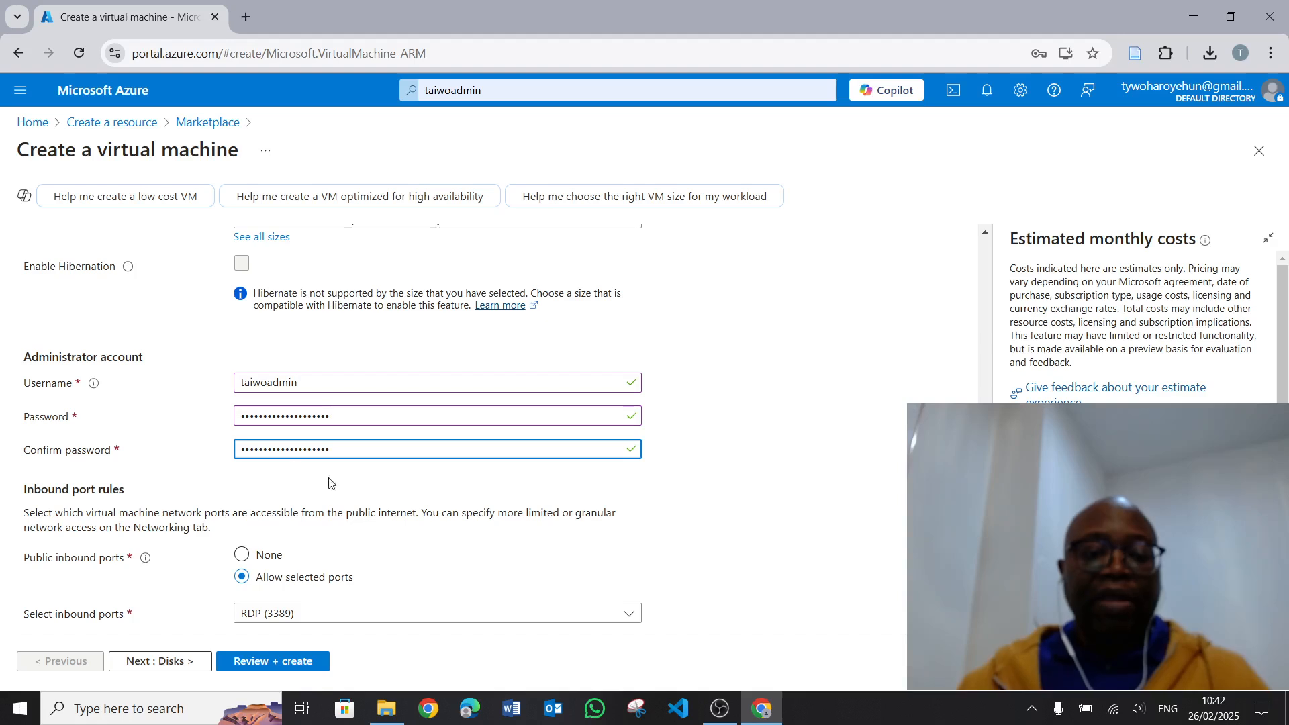
Confirm having an eligible Windows 10/11 license with multi-tenant hosting rights and continue to the disk settings.
scroll(411, 509, "down", 1)
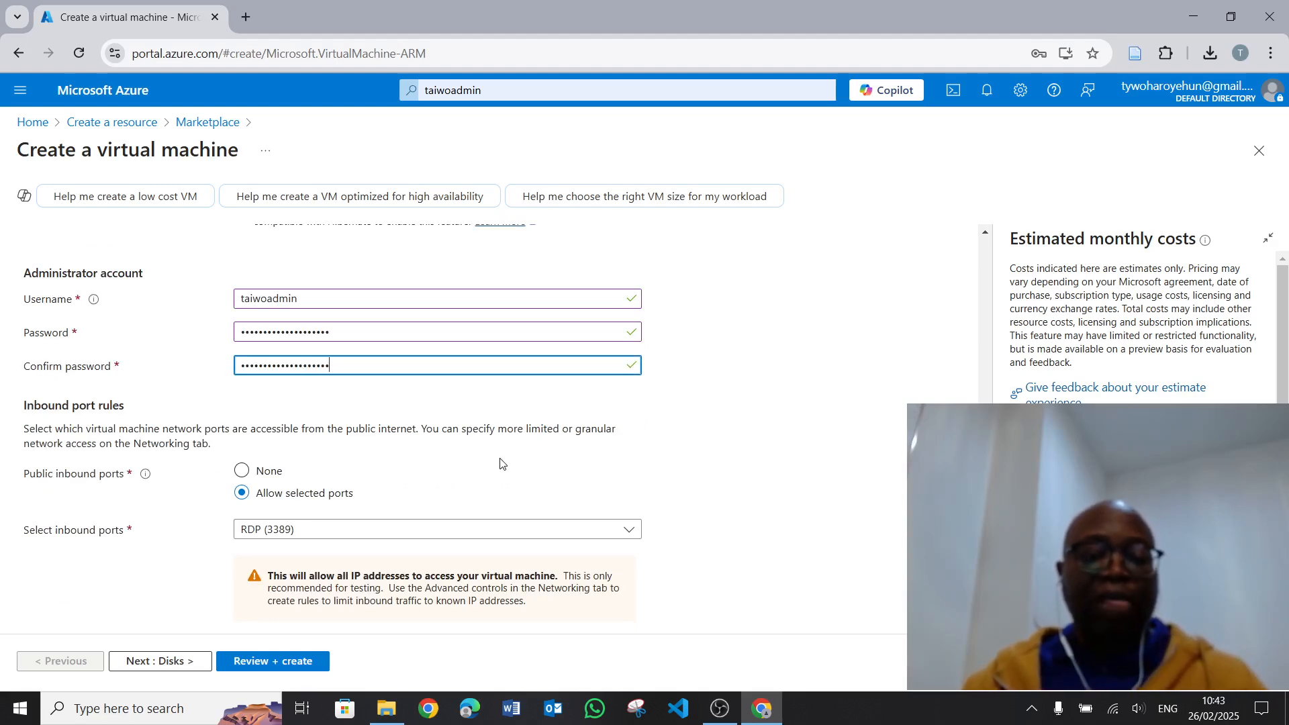
scroll(568, 470, "down", 2)
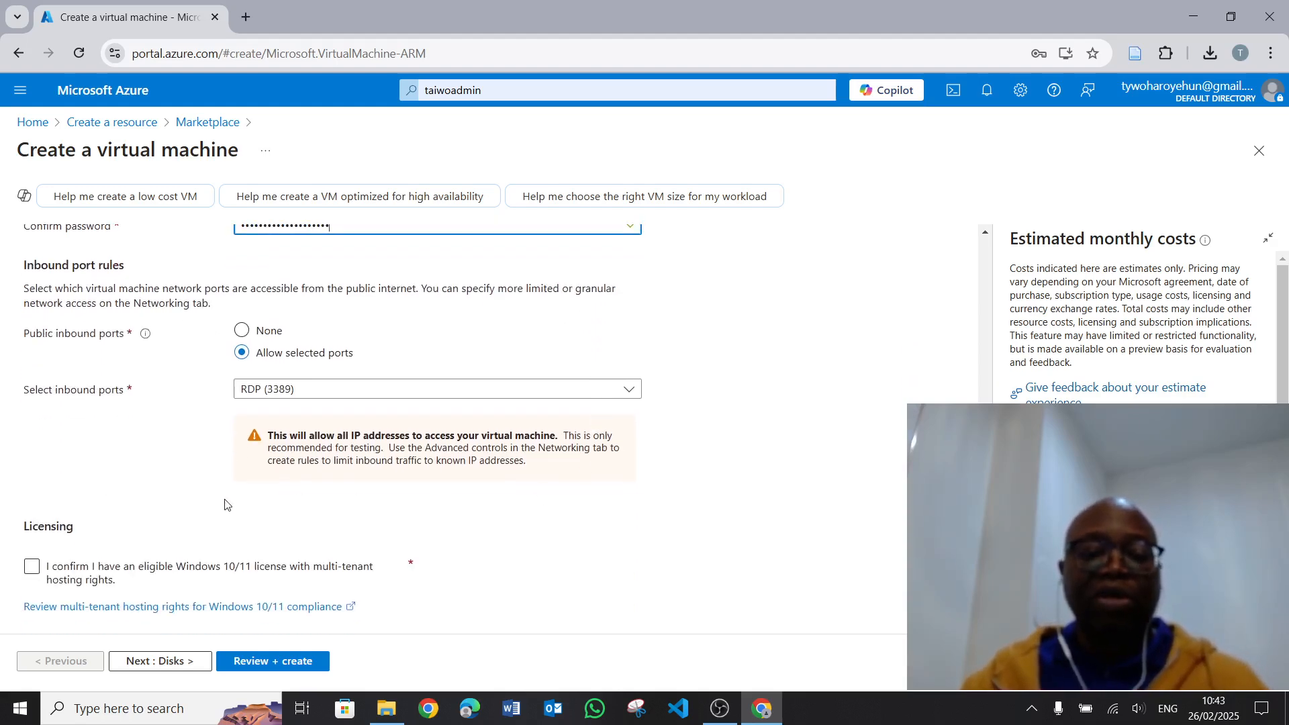
left_click(33, 572)
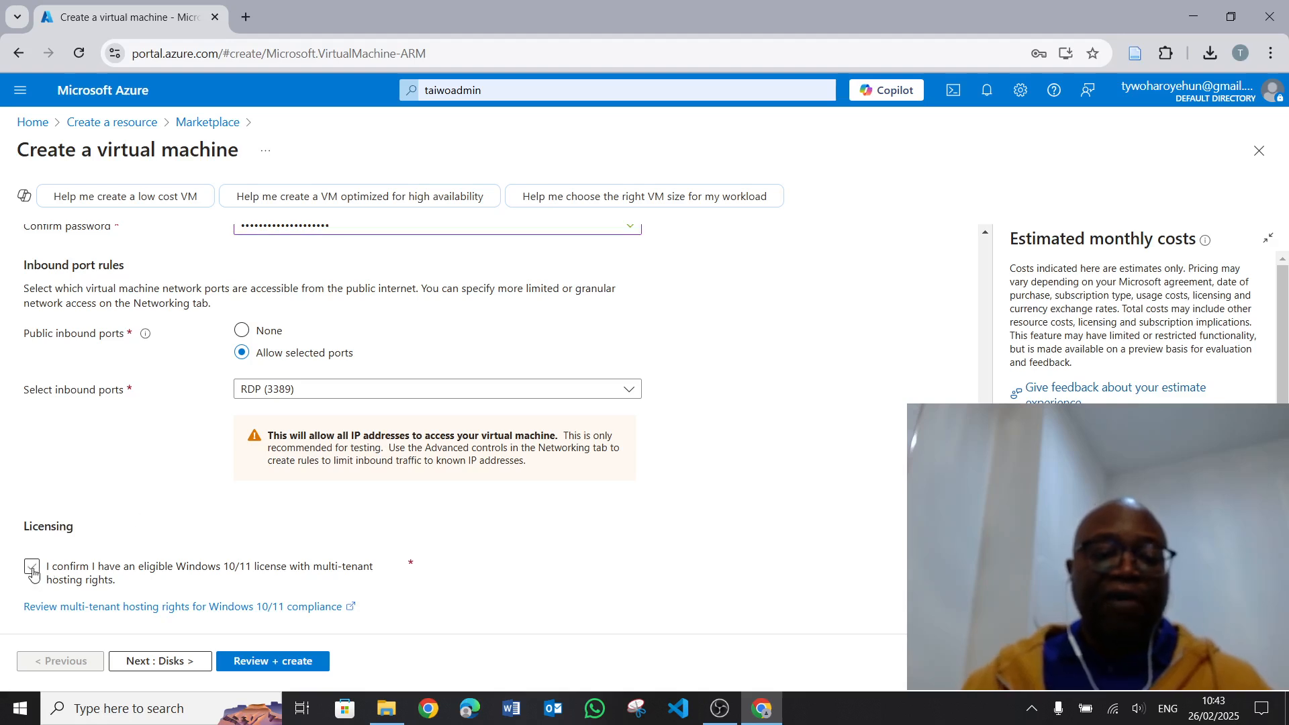
left_click(162, 662)
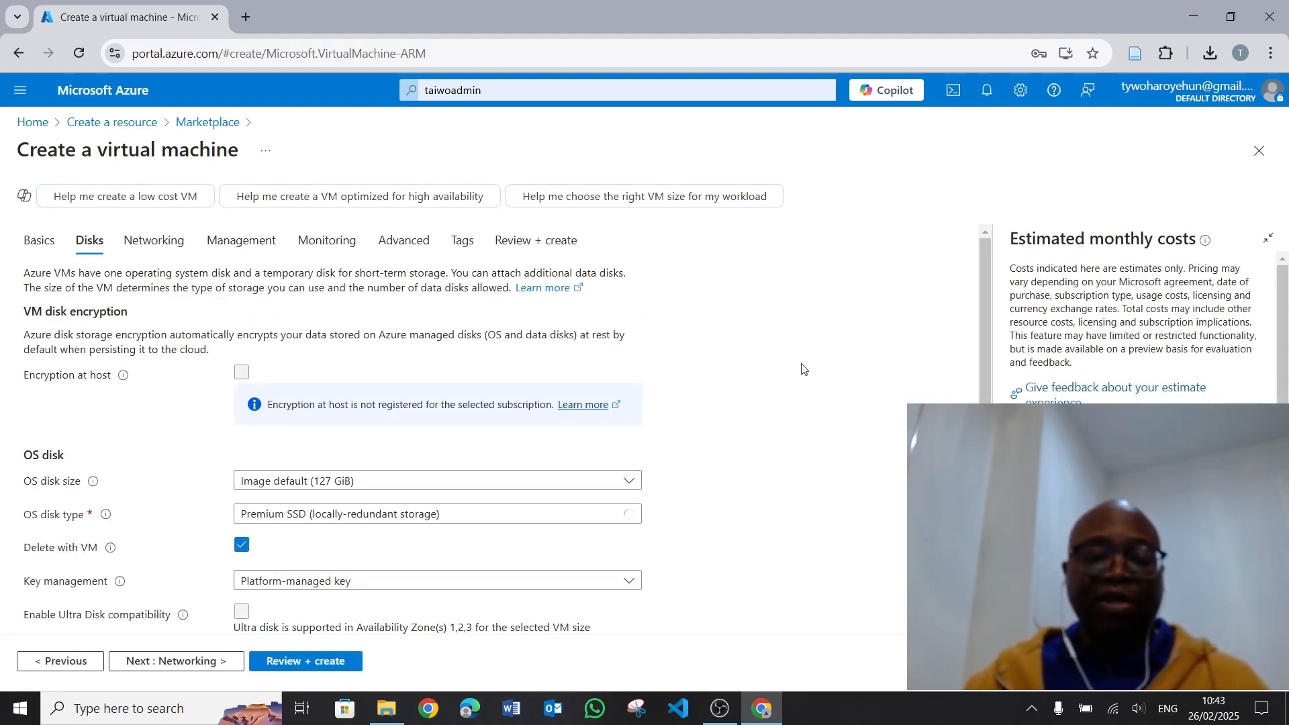
Set the OS disk type to Standard HDD with locally-redundant storage, declining the browser's offer to update the saved password.
scroll(645, 464, "down", 1)
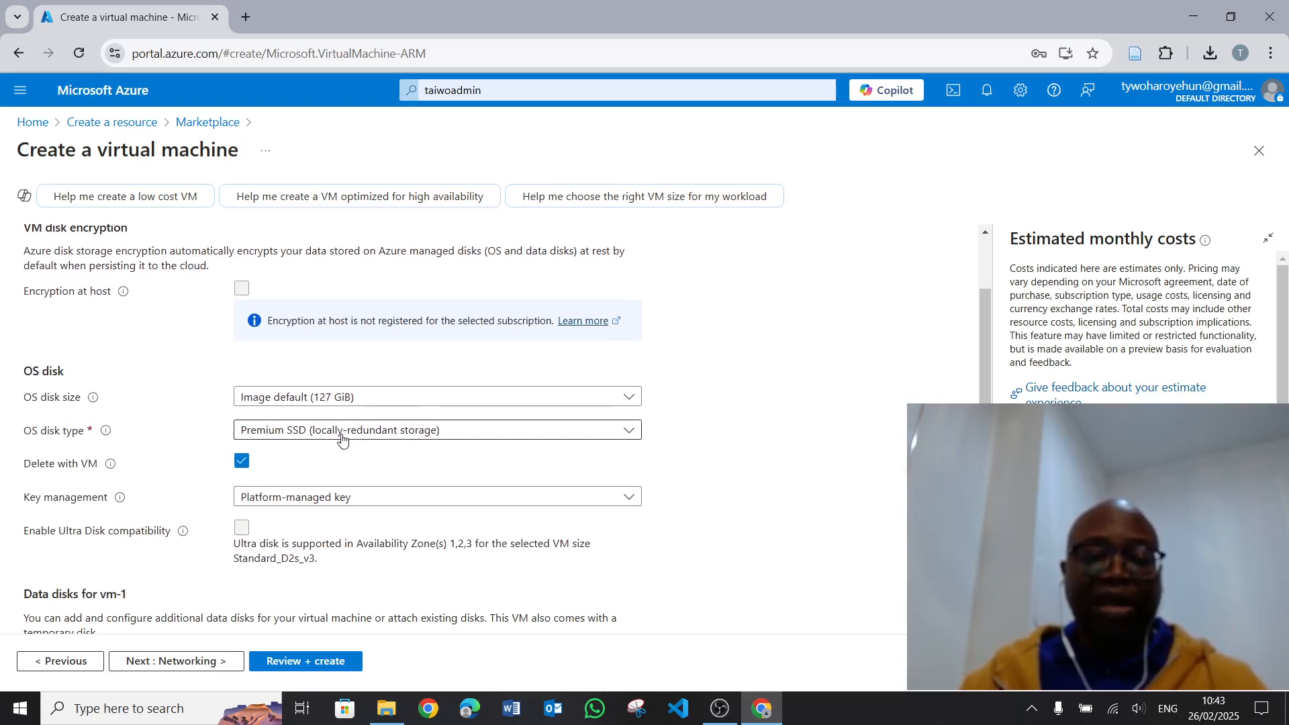
left_click(631, 436)
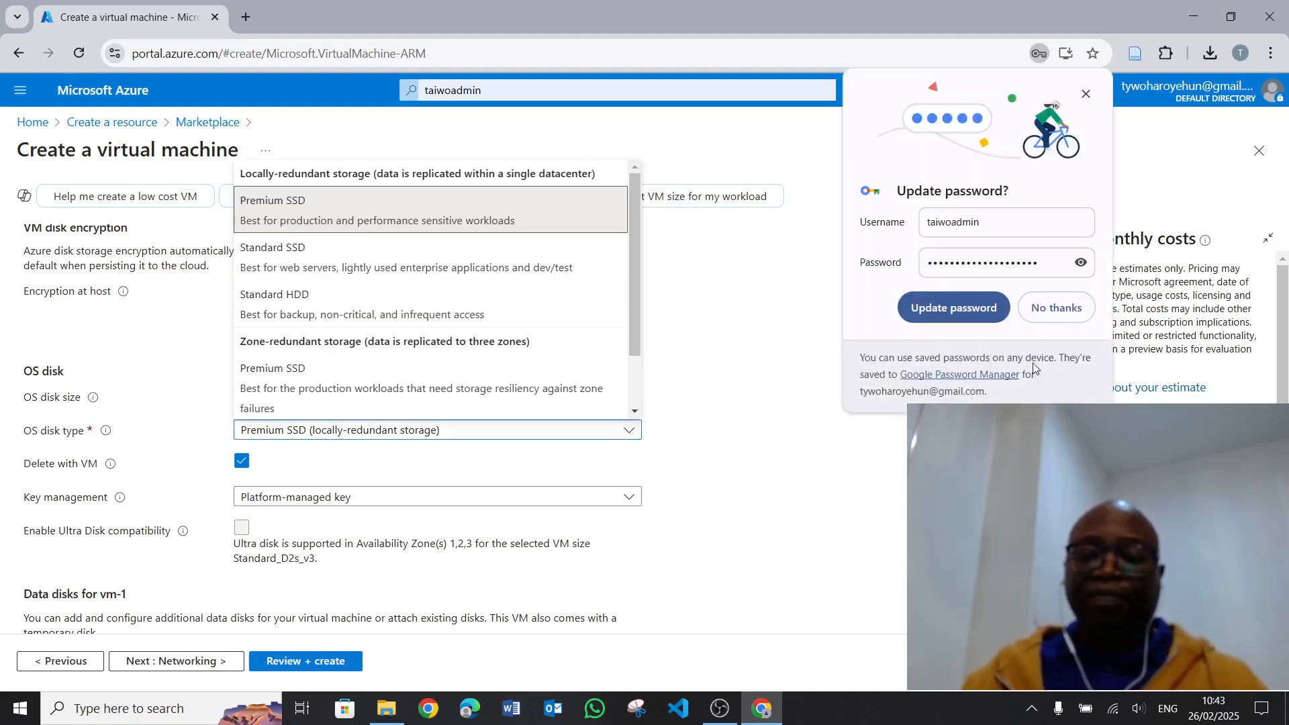
left_click(1057, 308)
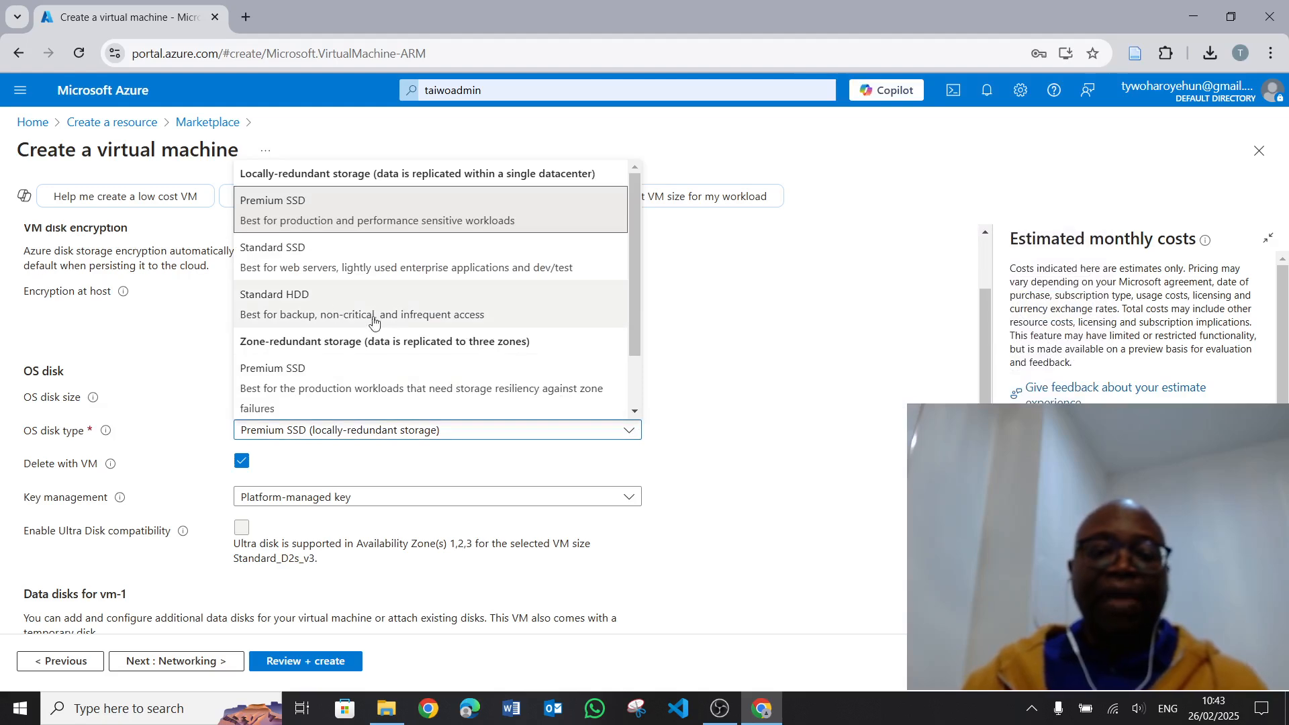
left_click(267, 304)
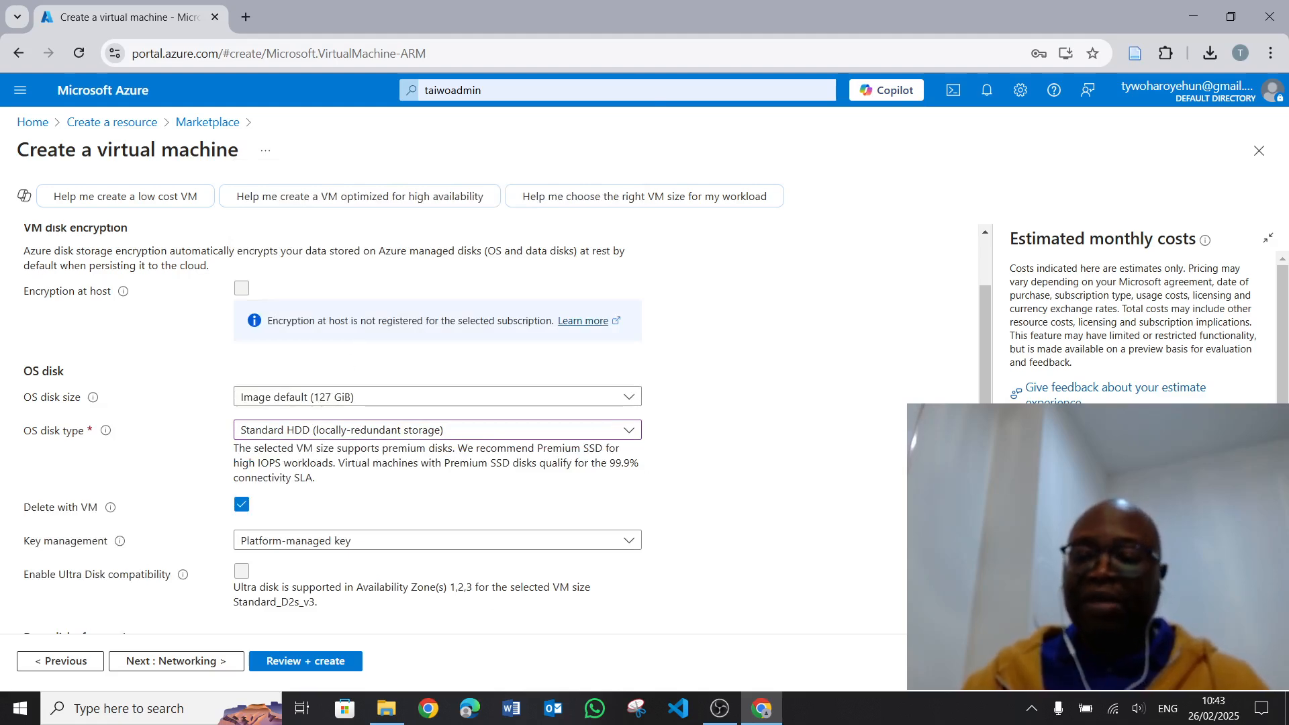
left_click_drag(1098, 547, 592, 493)
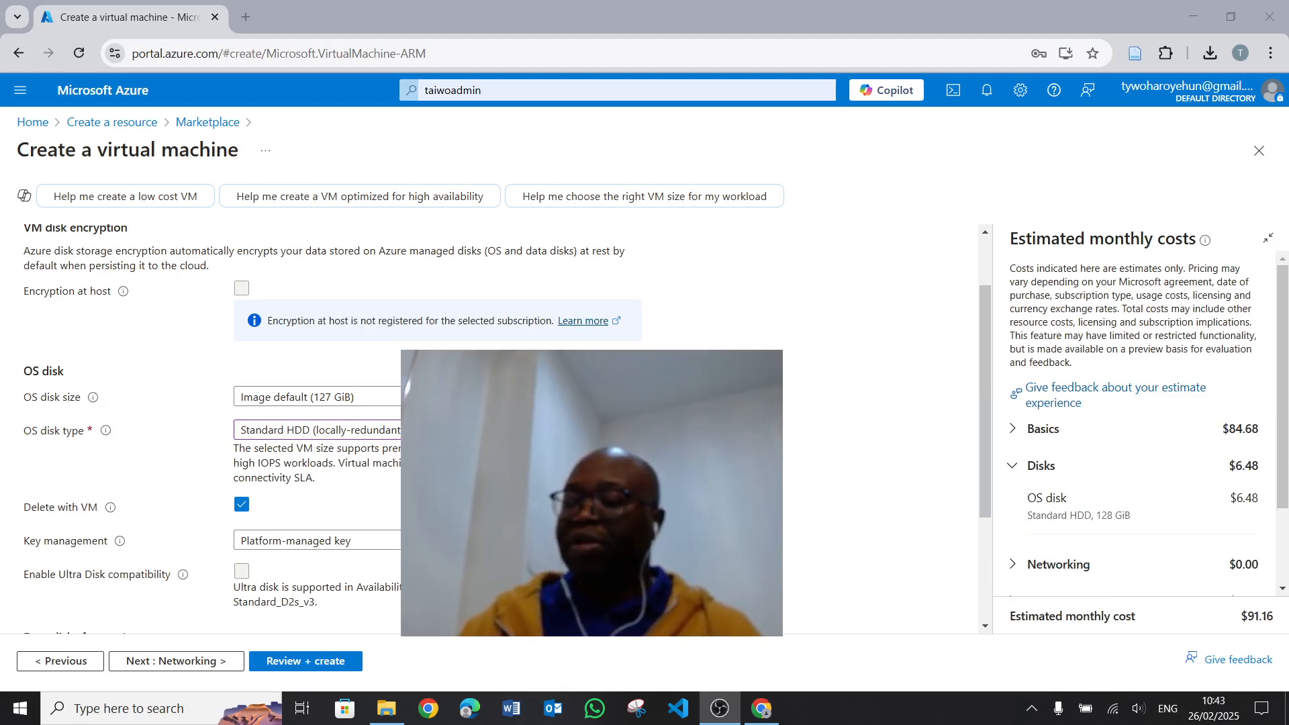
left_click_drag(592, 494, 1031, 511)
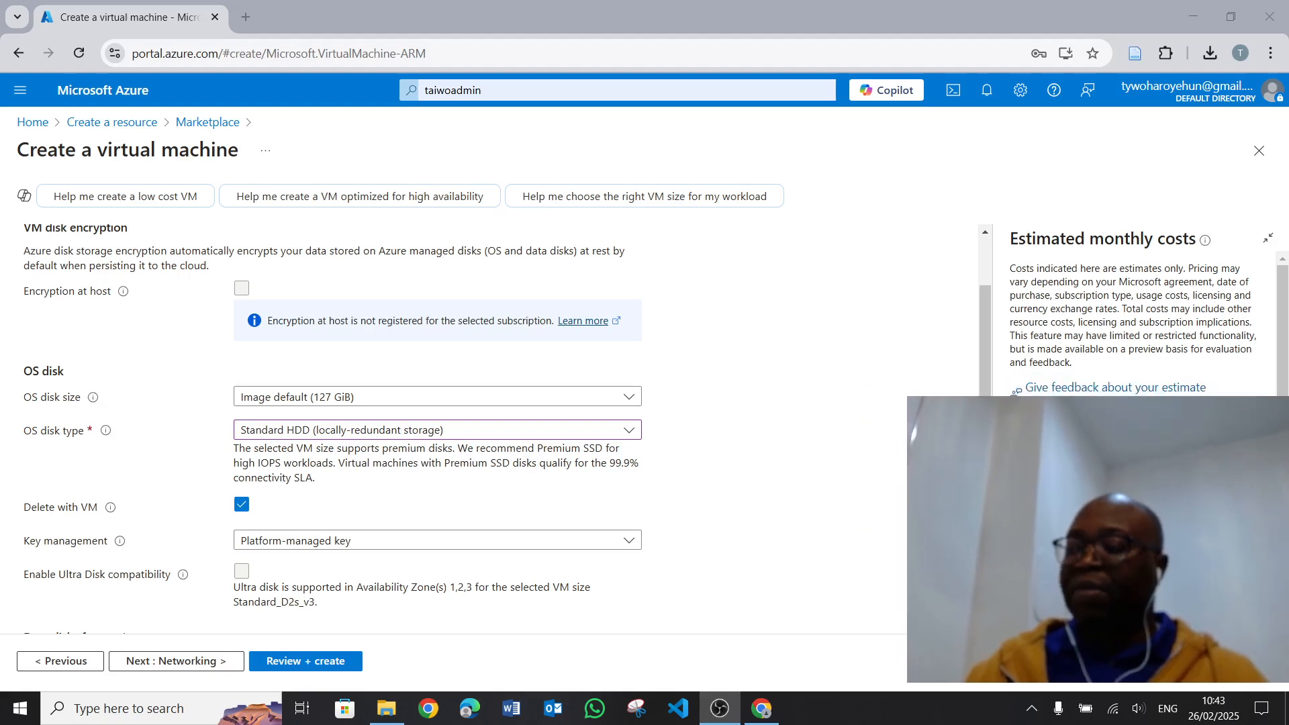
Proceed to the networking settings without adding data disks, keeping the VNET-One virtual network, its default subnet and inbound port RDP (3389).
scroll(282, 462, "down", 3)
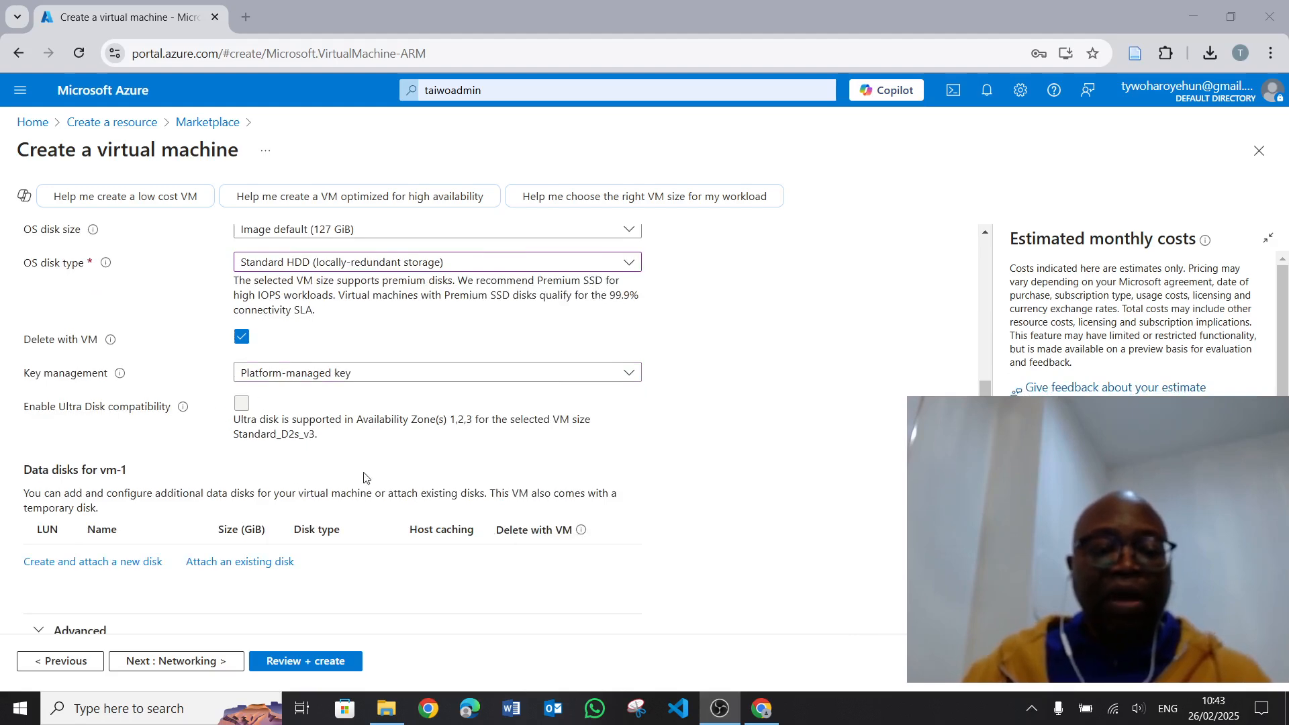
scroll(364, 476, "down", 1)
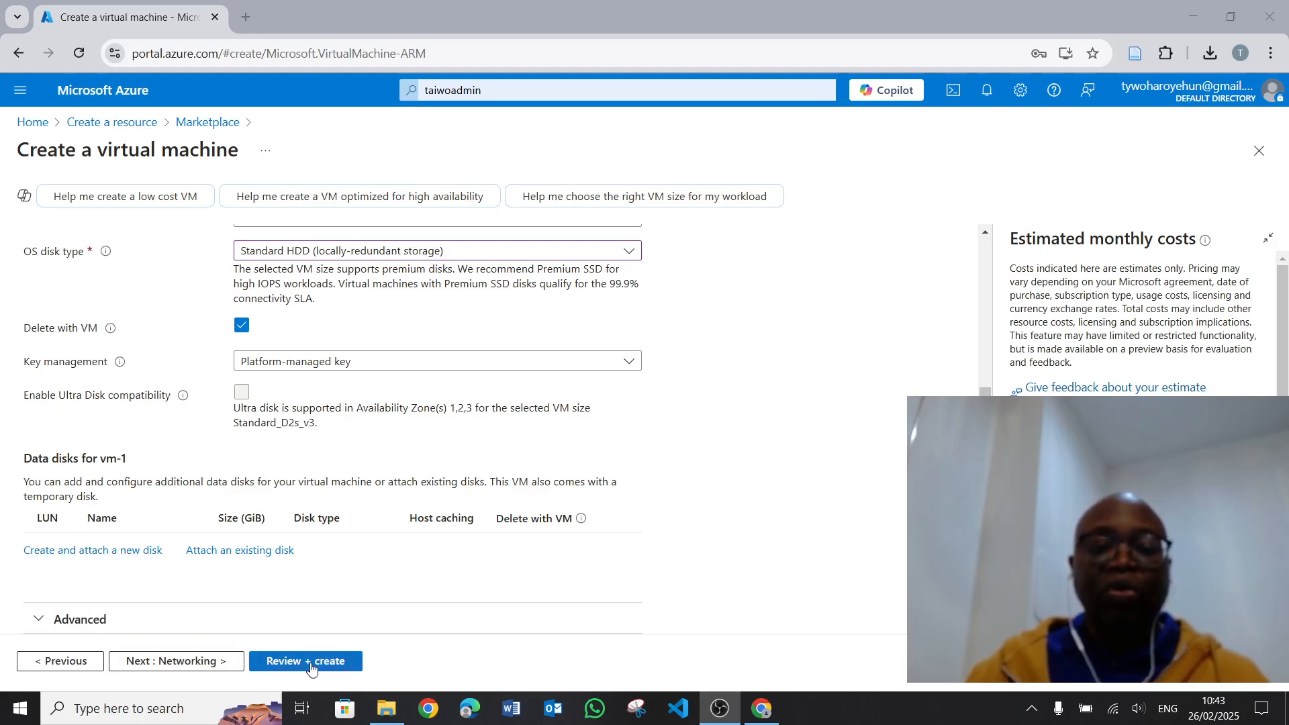
left_click(204, 663)
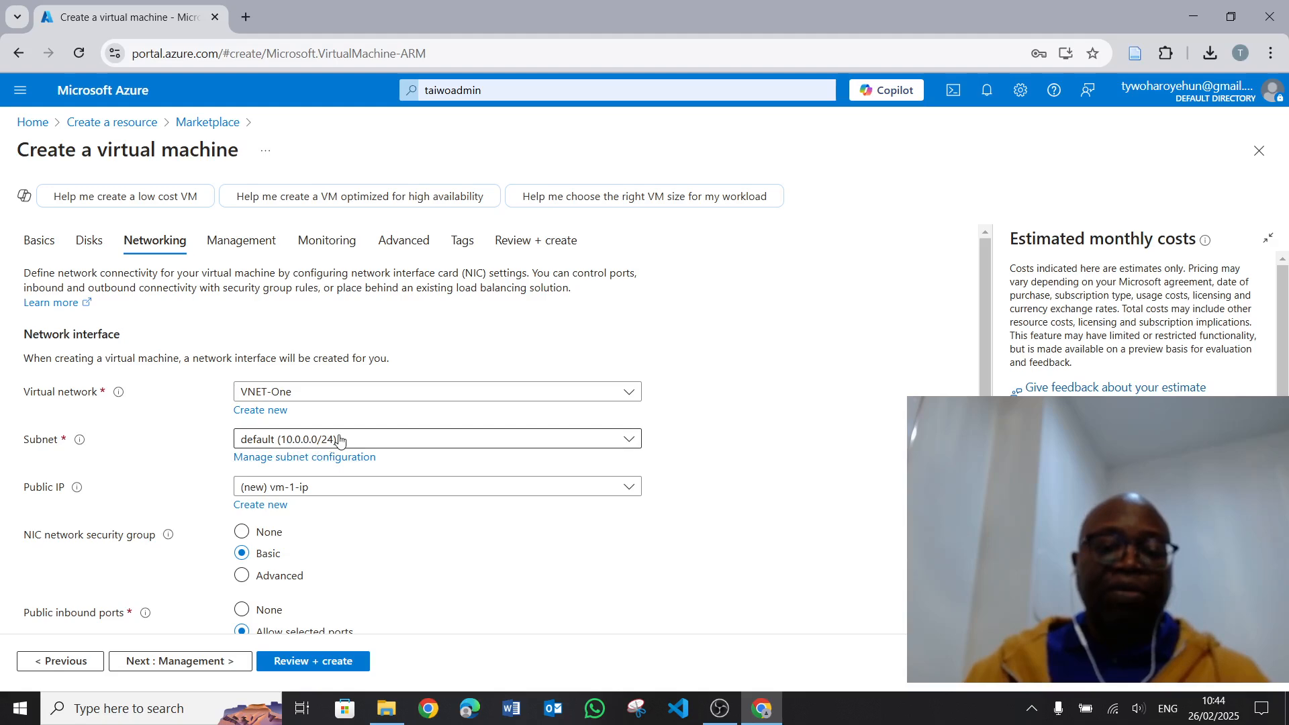
scroll(461, 547, "down", 1)
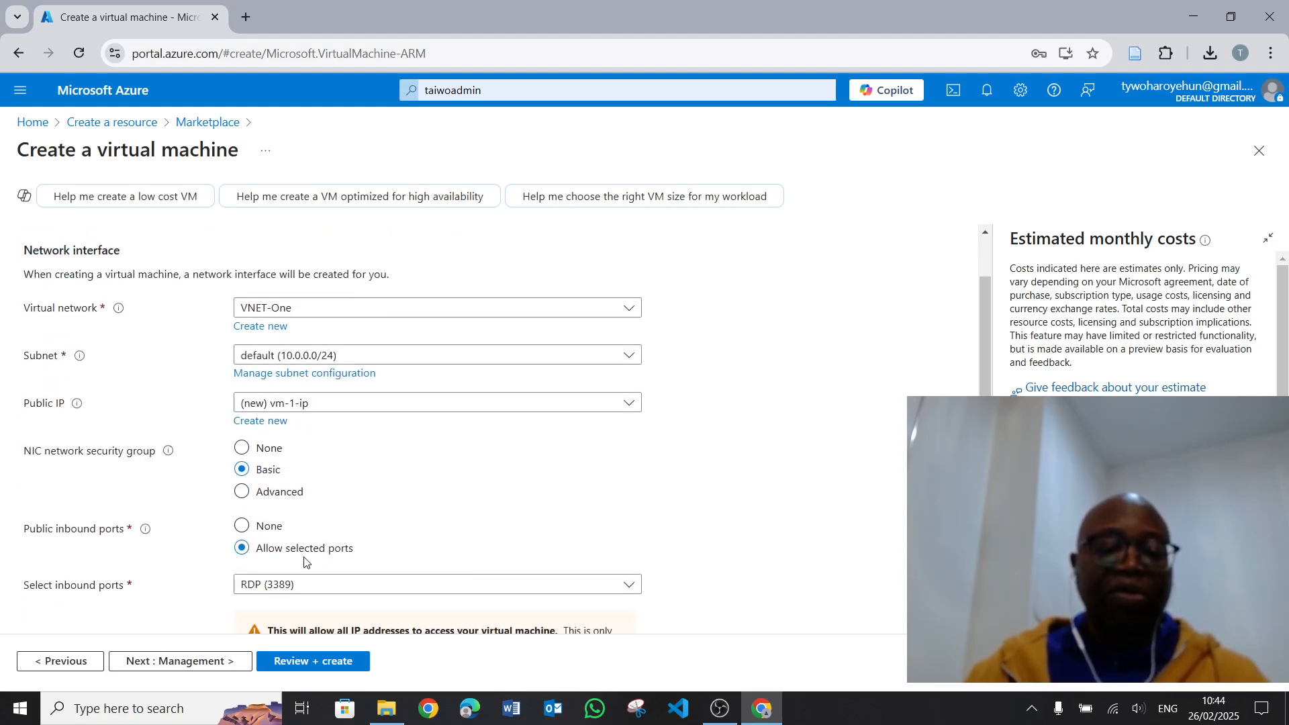
scroll(396, 522, "down", 1)
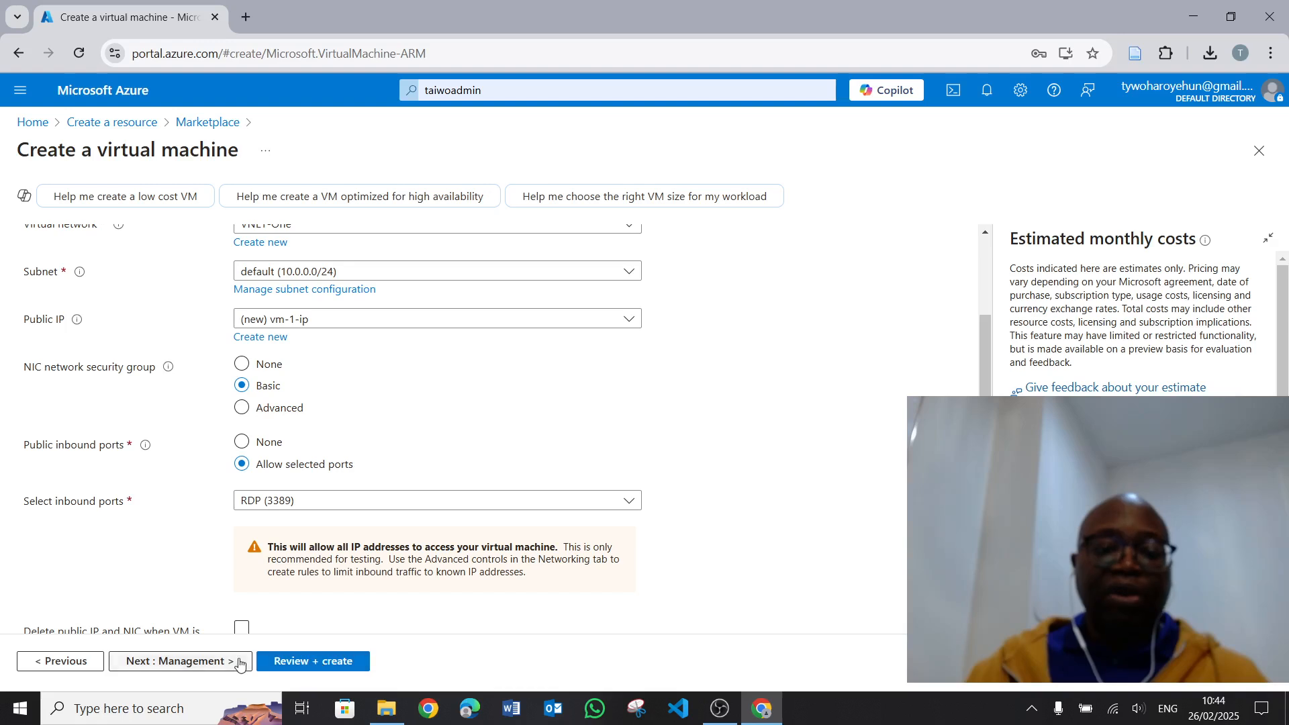
Check the final configuration summary of vm-1 and create the virtual machine.
left_click(306, 663)
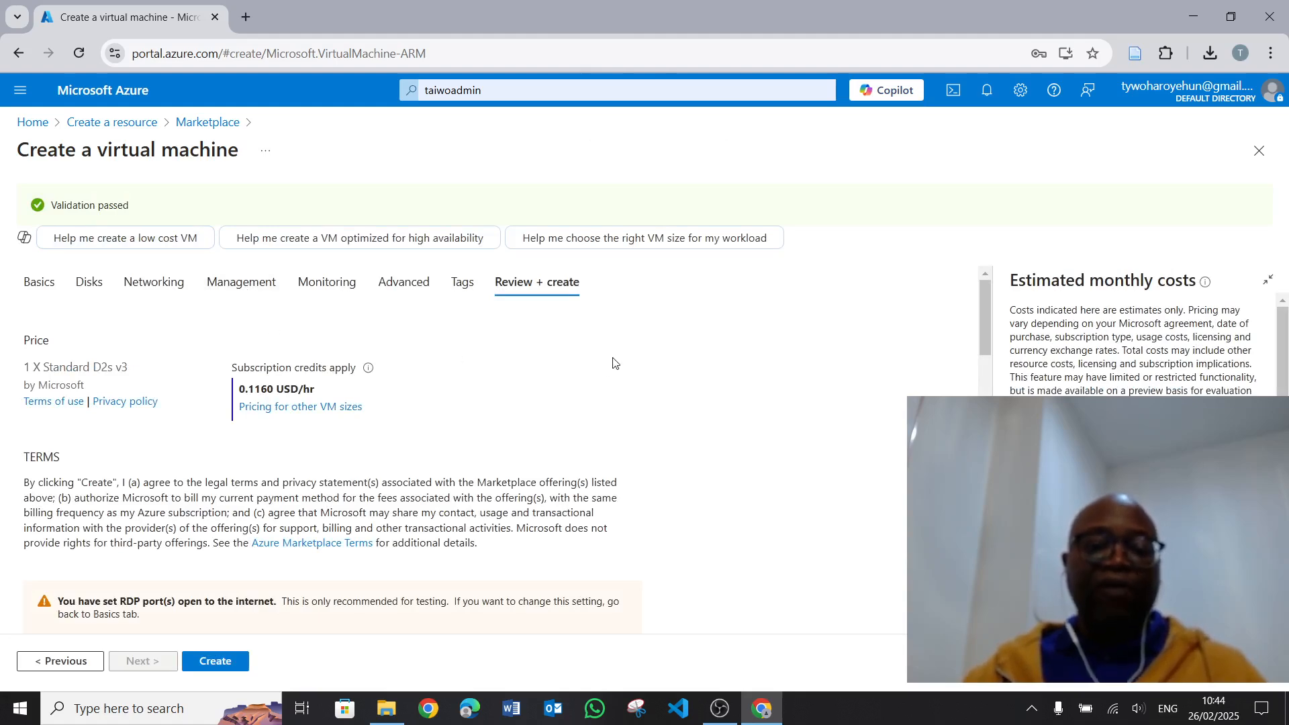
scroll(613, 366, "down", 3)
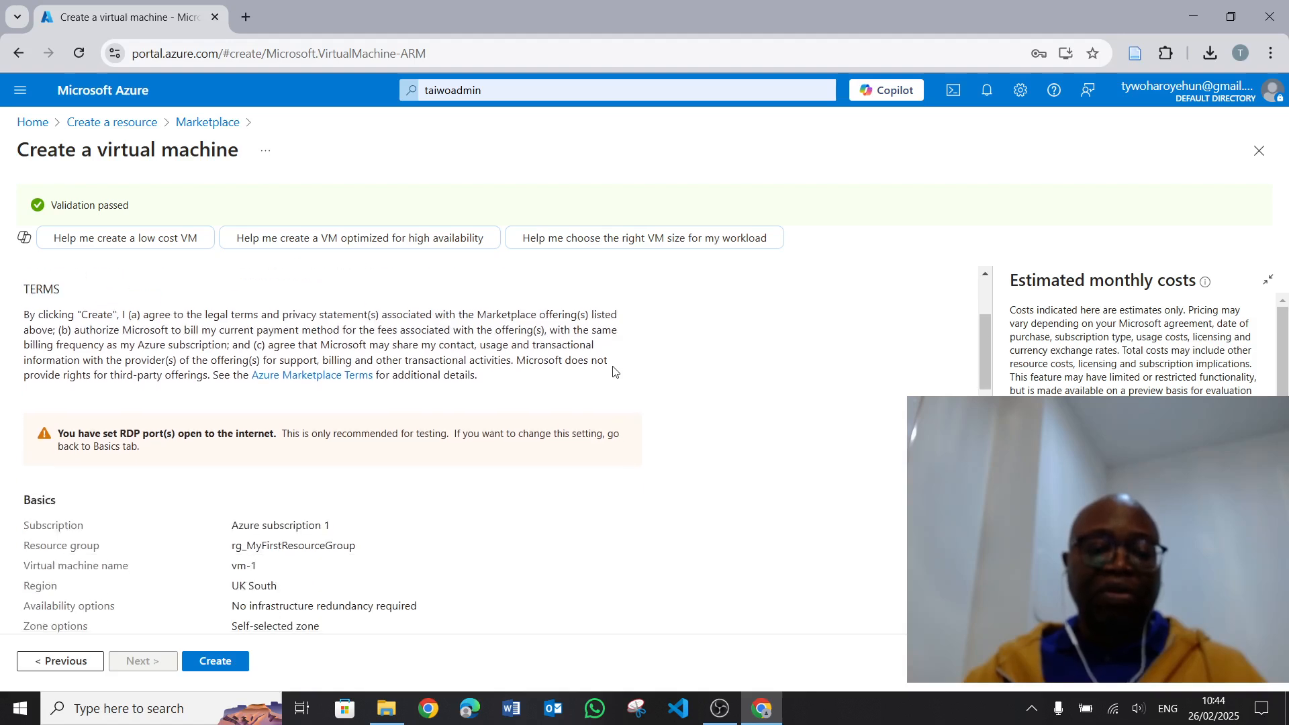
scroll(613, 371, "down", 3)
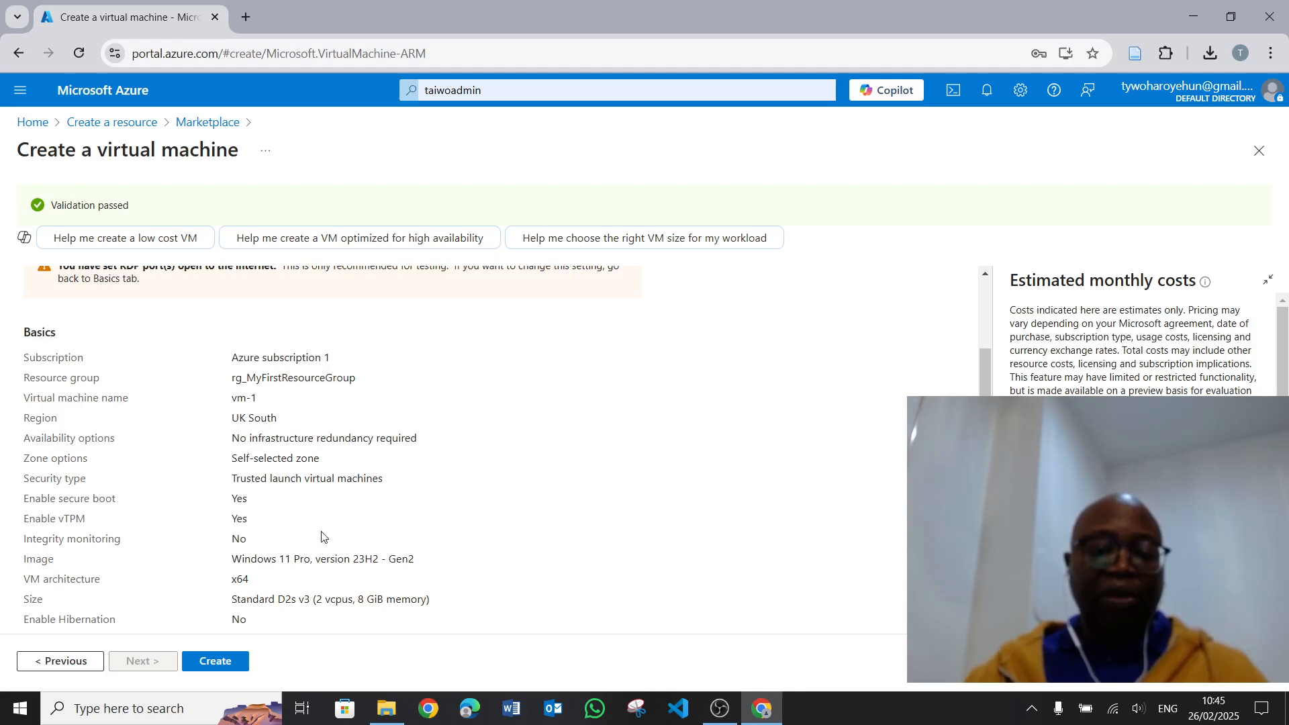
scroll(321, 537, "down", 3)
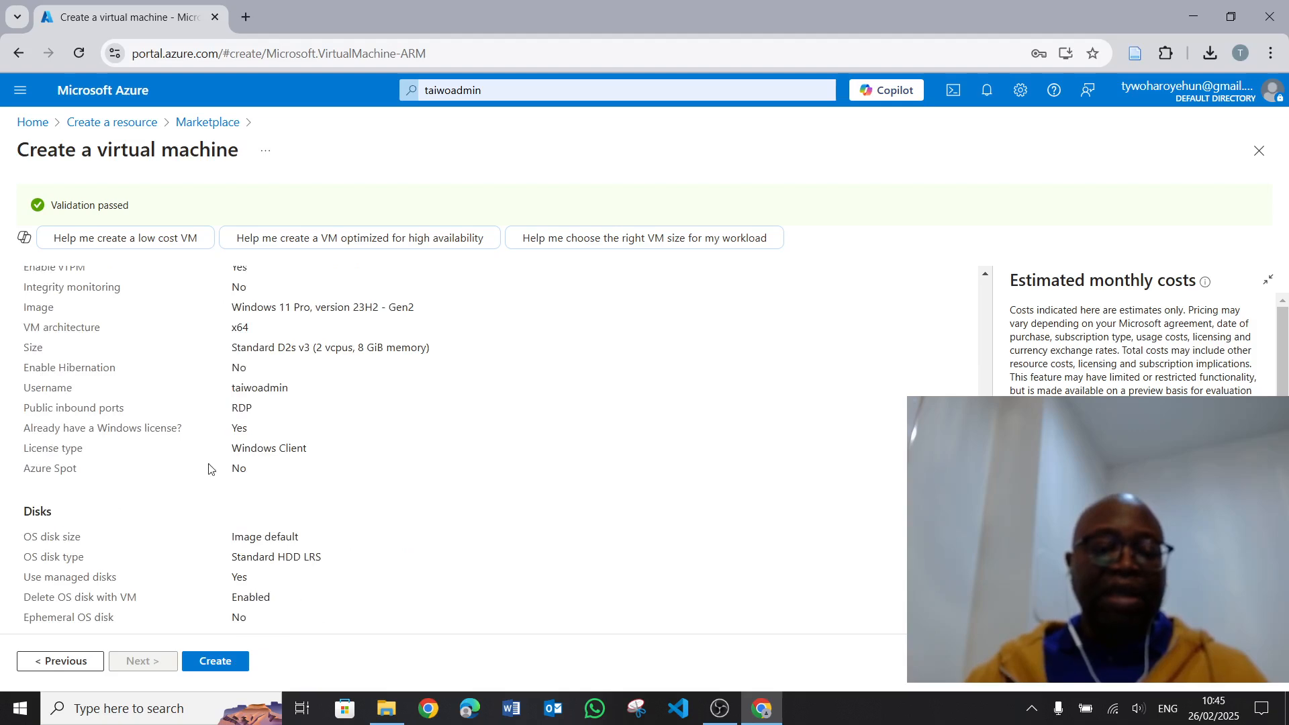
scroll(209, 469, "down", 3)
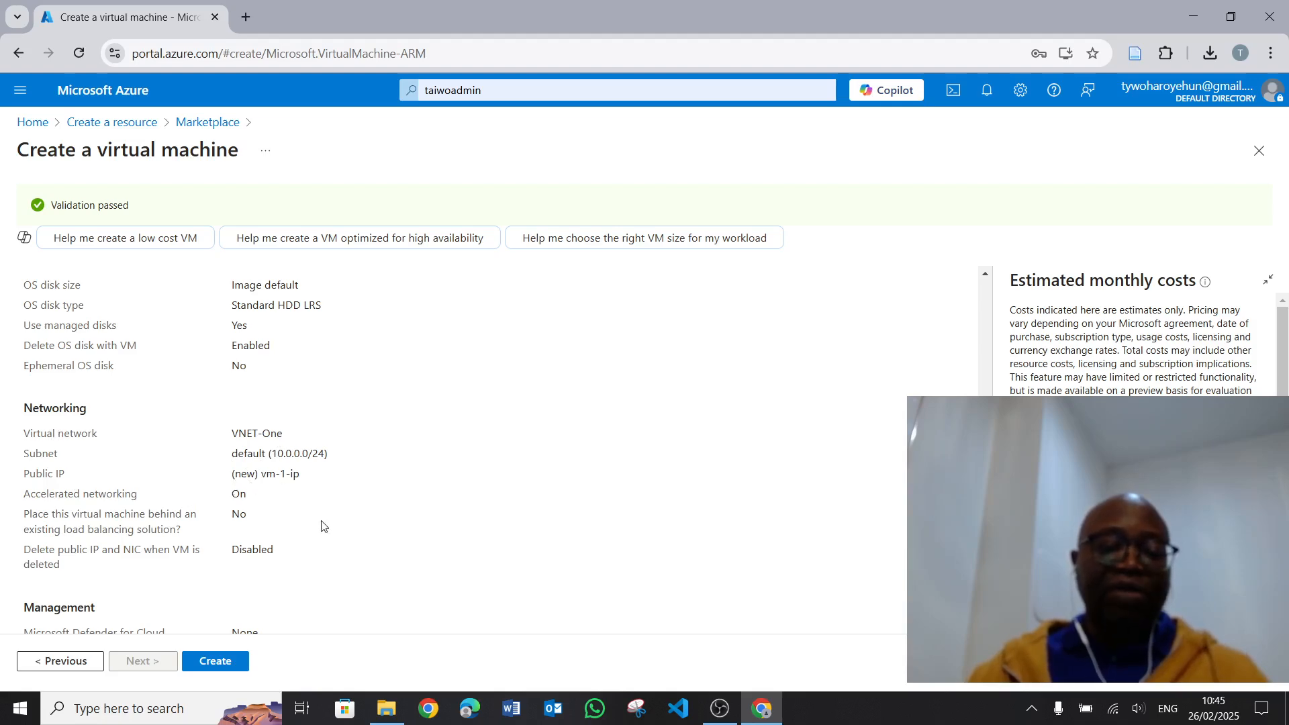
left_click(221, 663)
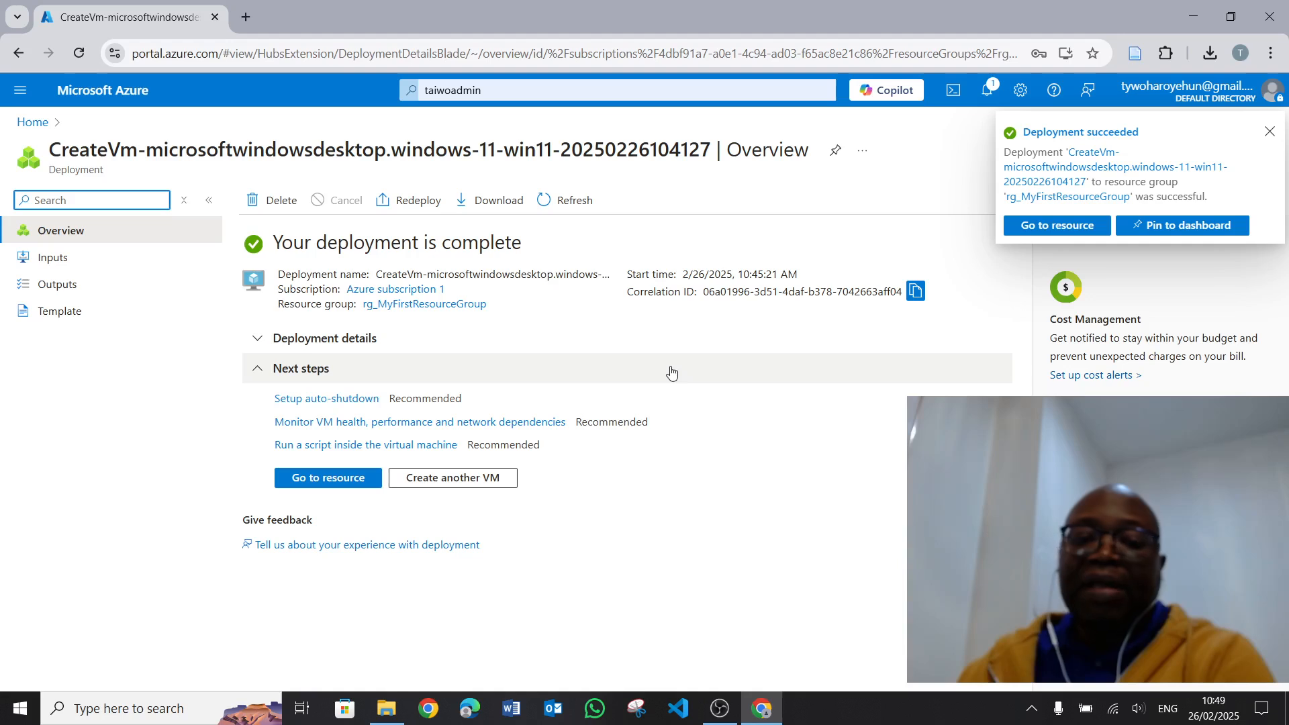
Open the deployed vm-1 resource and examine its overview and properties.
left_click(311, 478)
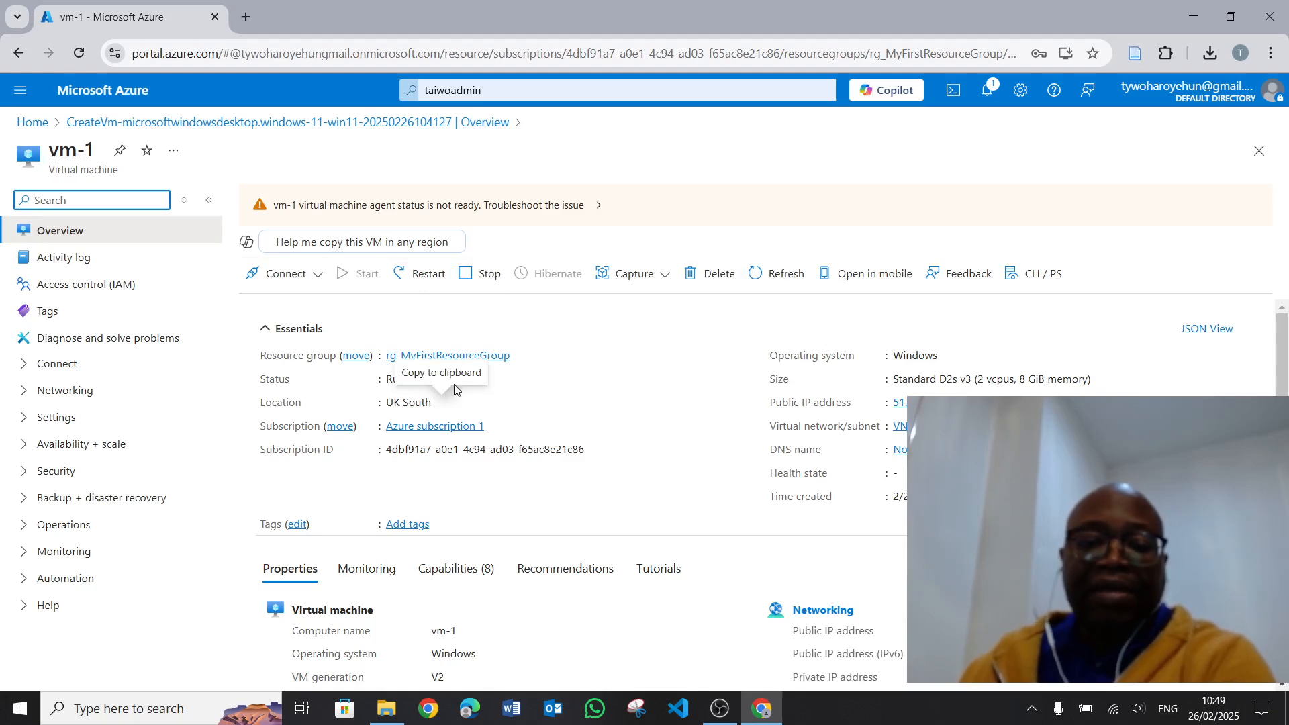
scroll(443, 456, "down", 5)
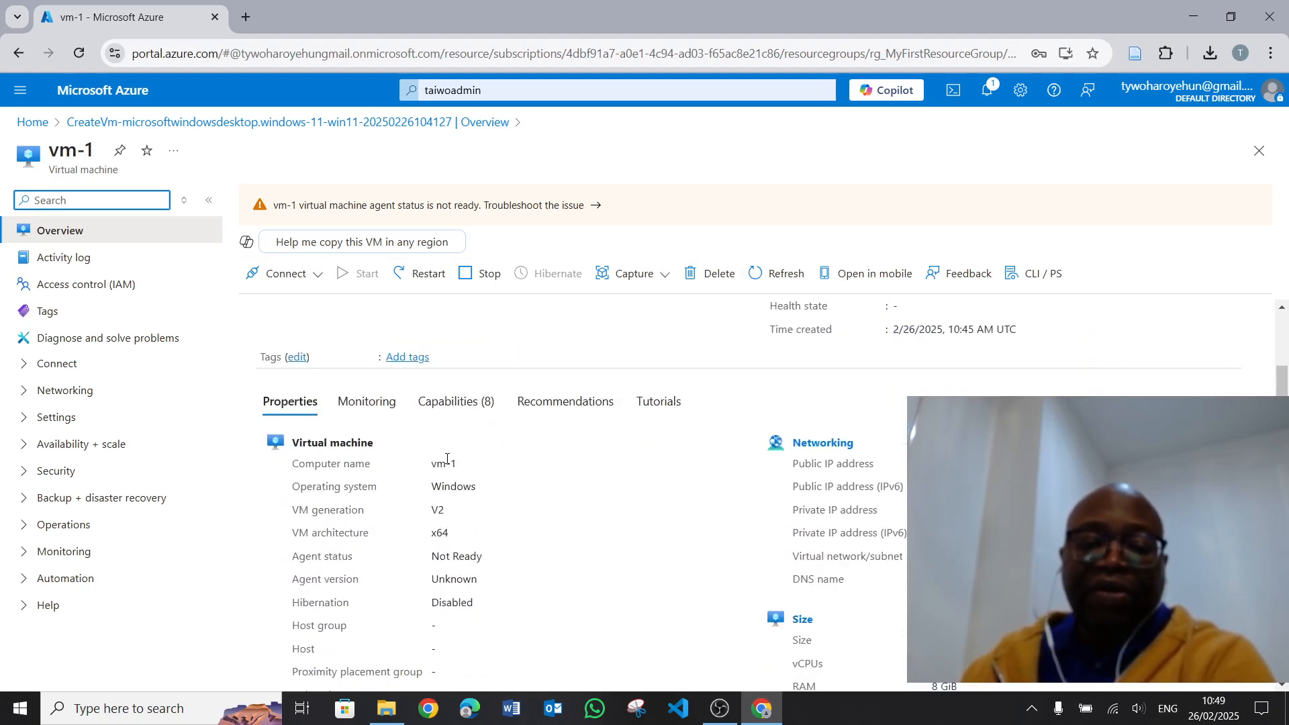
Review the remaining properties of vm-1, open its connection settings and download the native RDP file.
scroll(459, 483, "down", 5)
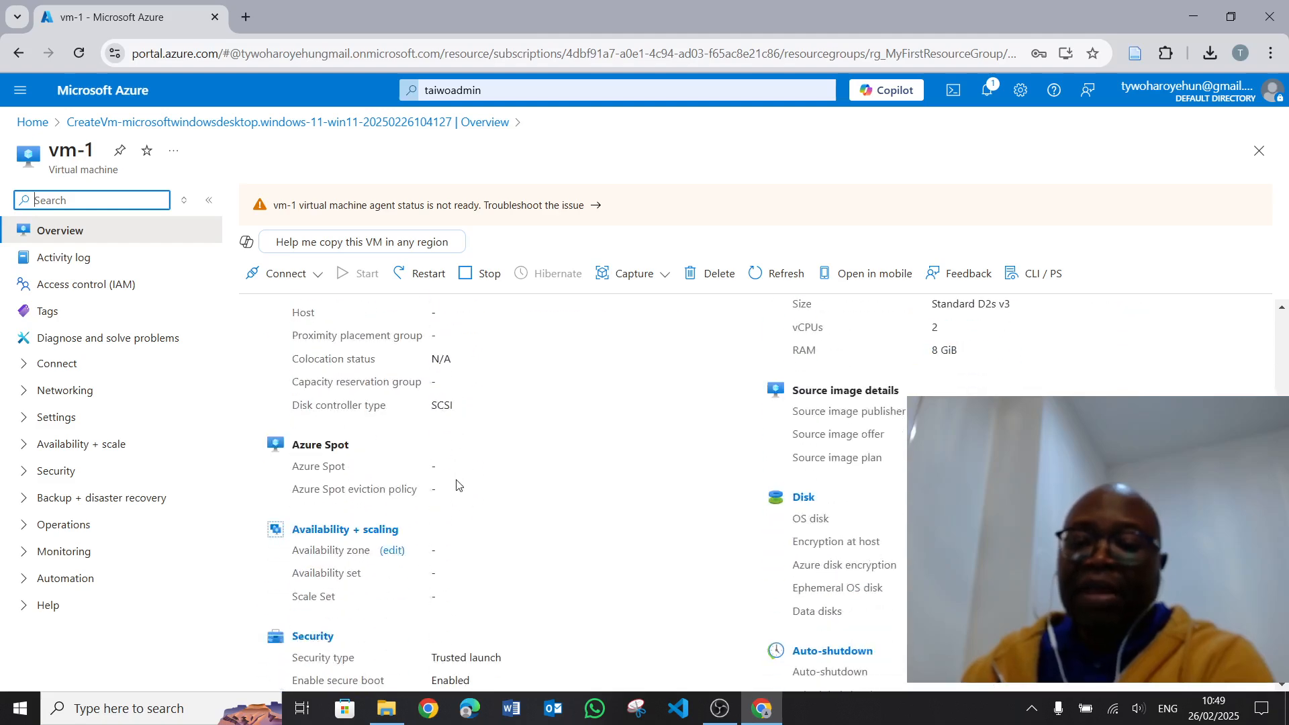
scroll(463, 483, "down", 1)
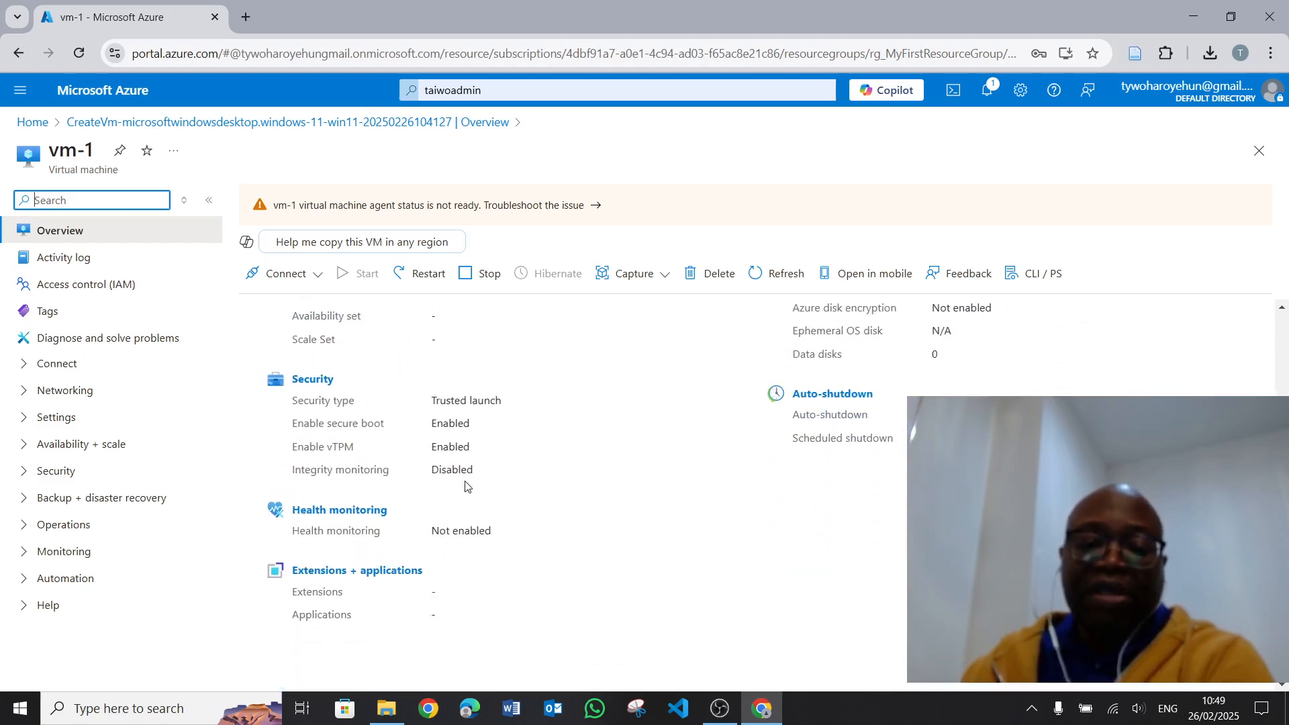
scroll(469, 482, "up", 5)
scroll(470, 482, "up", 10)
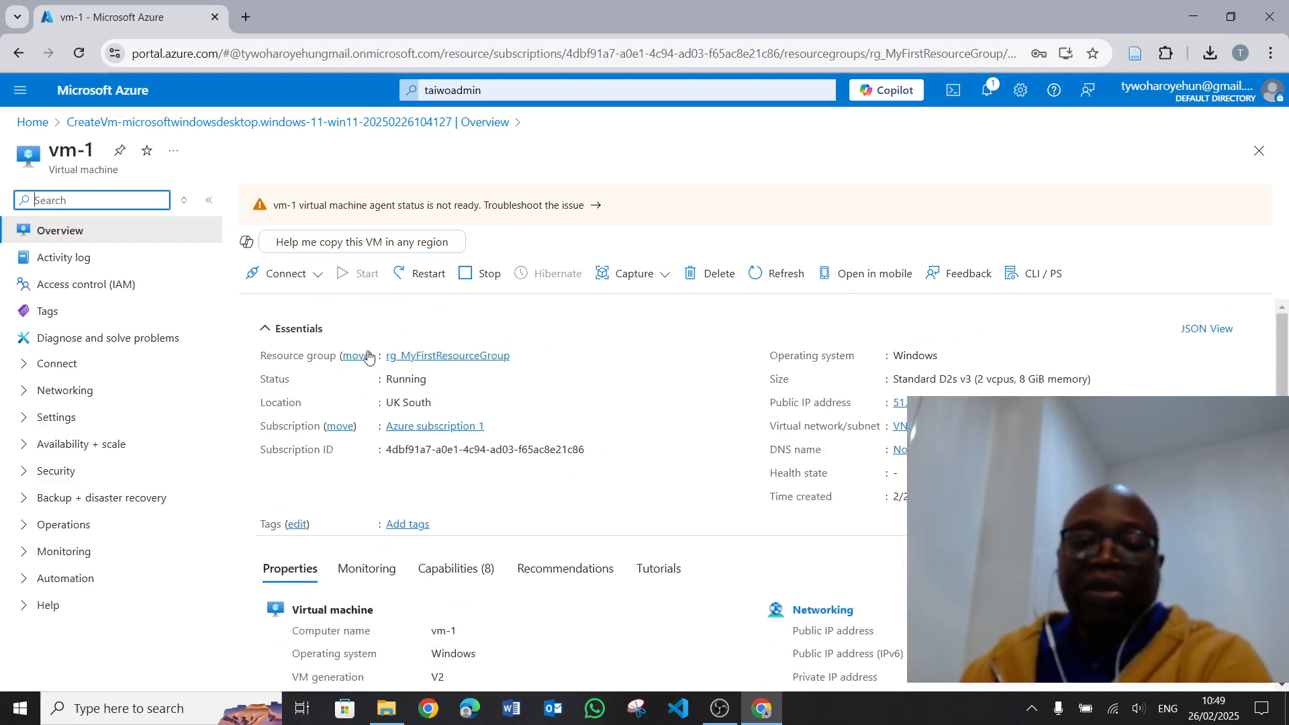
left_click(280, 276)
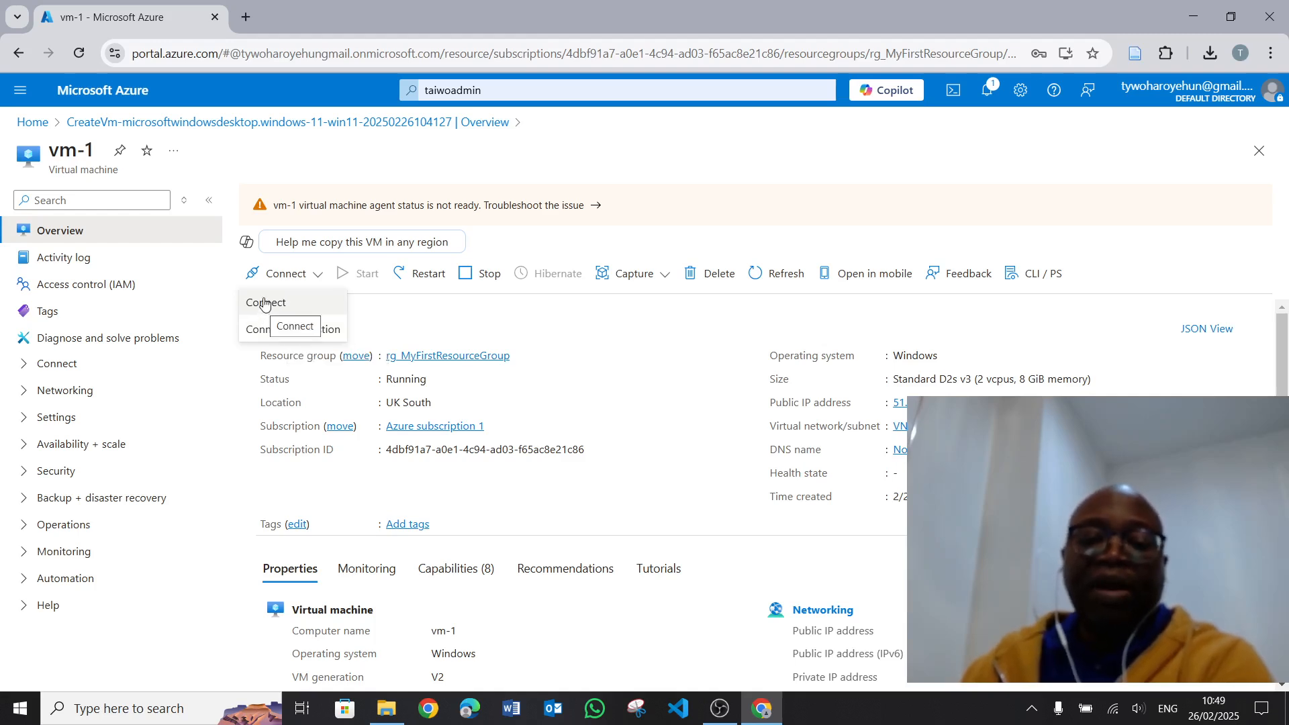
left_click(265, 303)
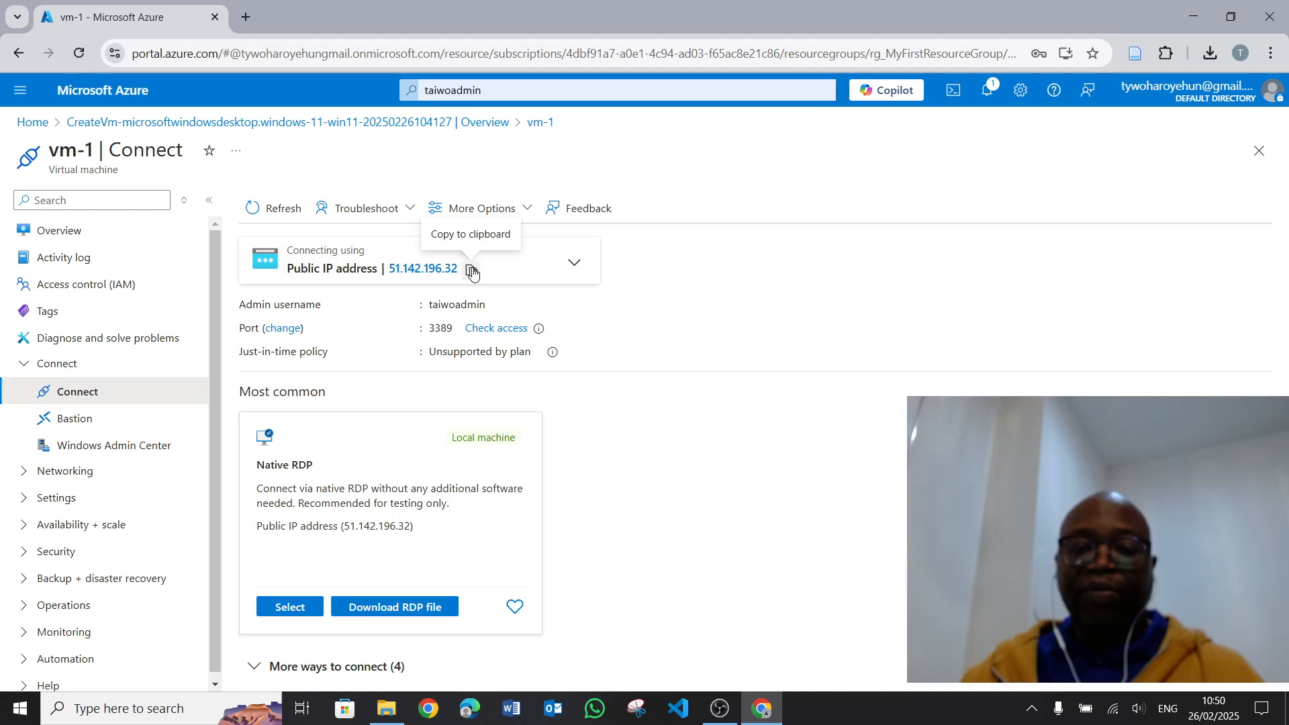
left_click(412, 608)
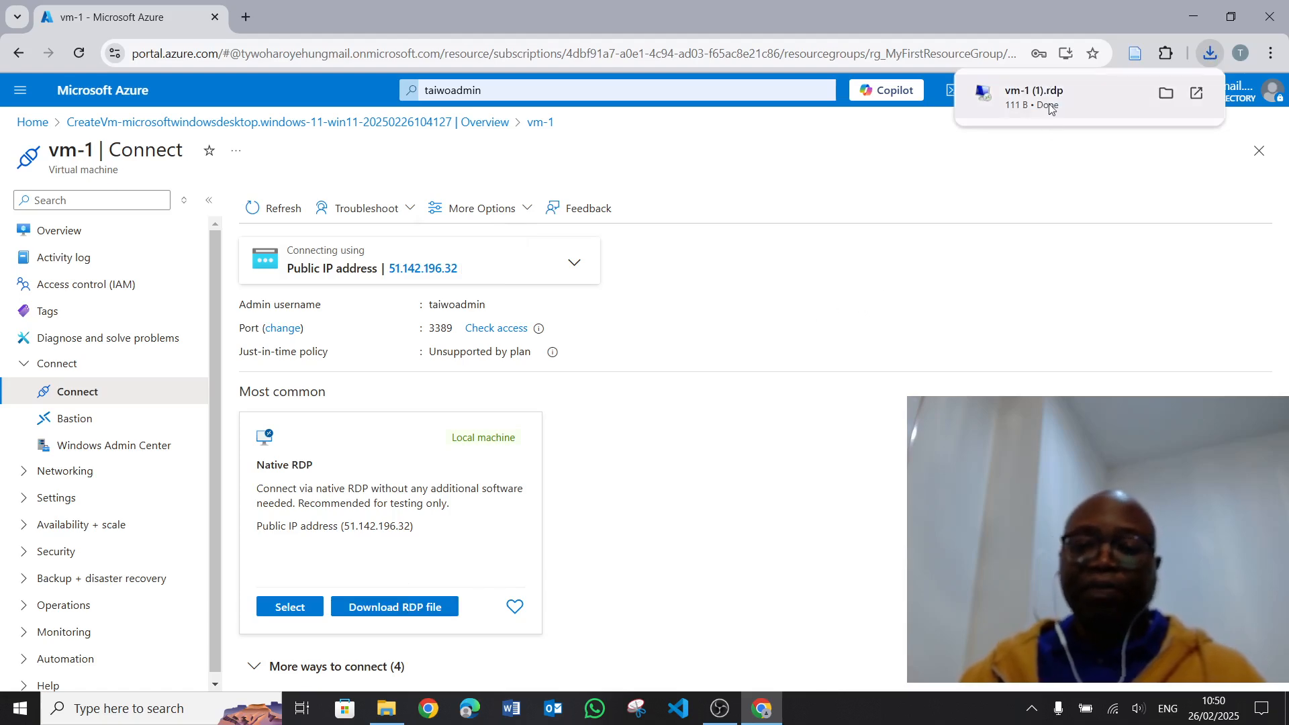
Launch the downloaded vm-1 (1).rdp file and connect with the administrator password, accepting the unknown publisher and the untrusted certificate.
left_click(1042, 93)
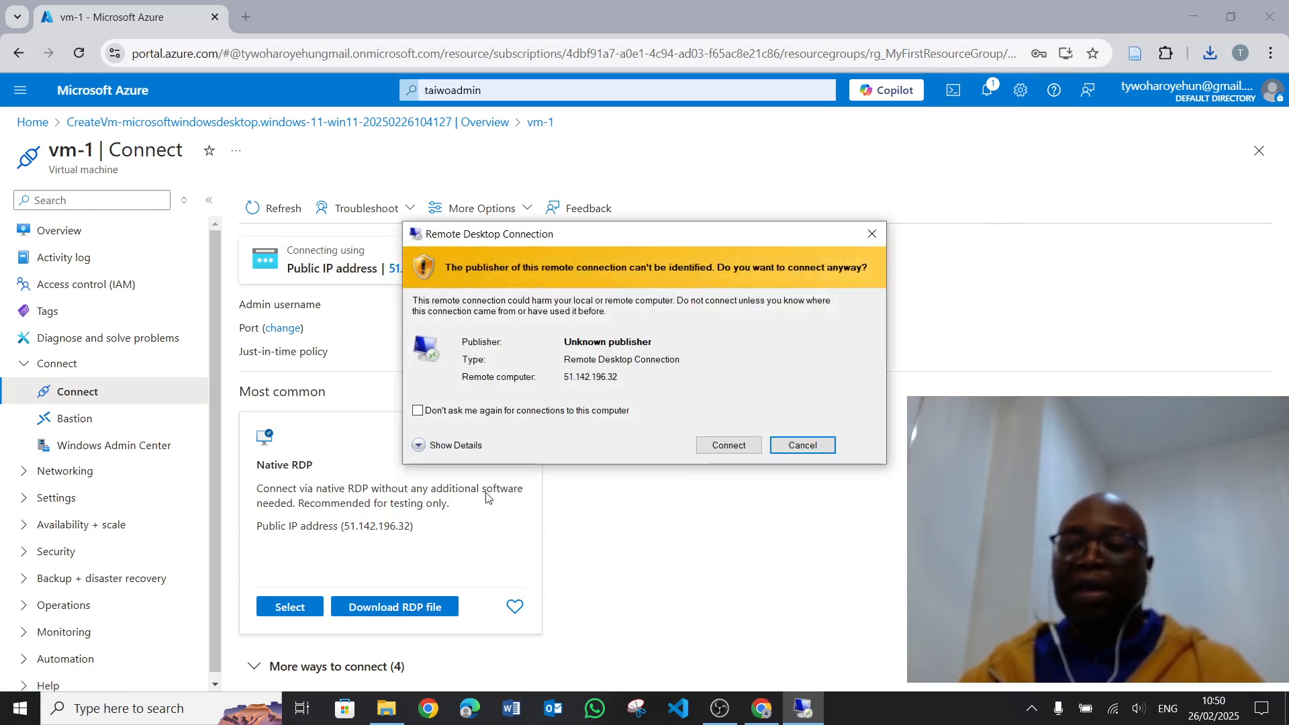
left_click(729, 445)
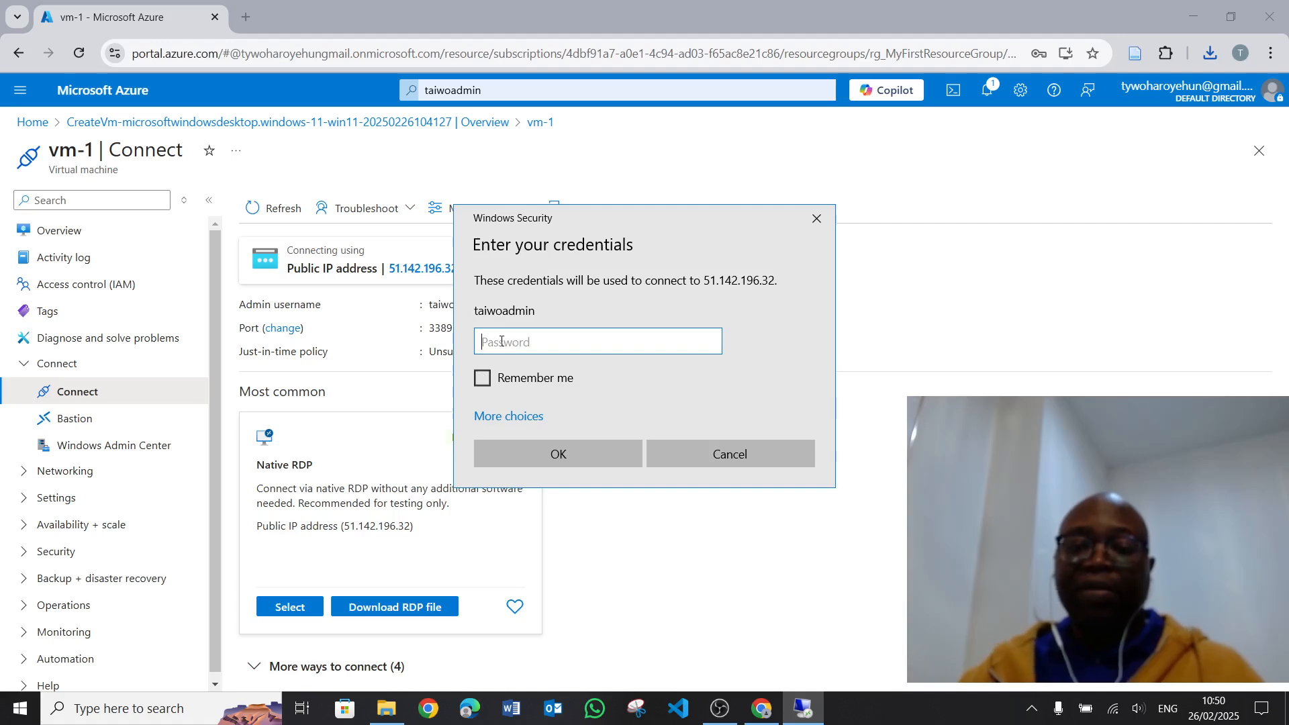
type("••")
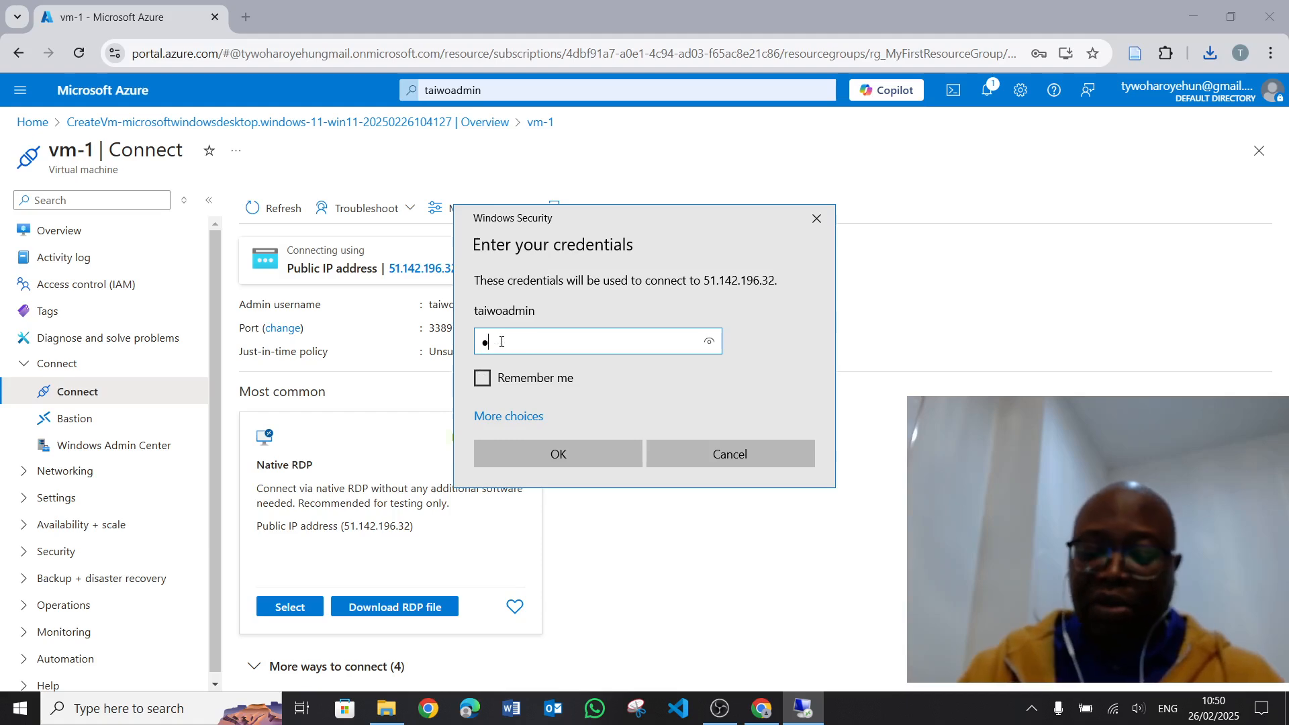
type("•••")
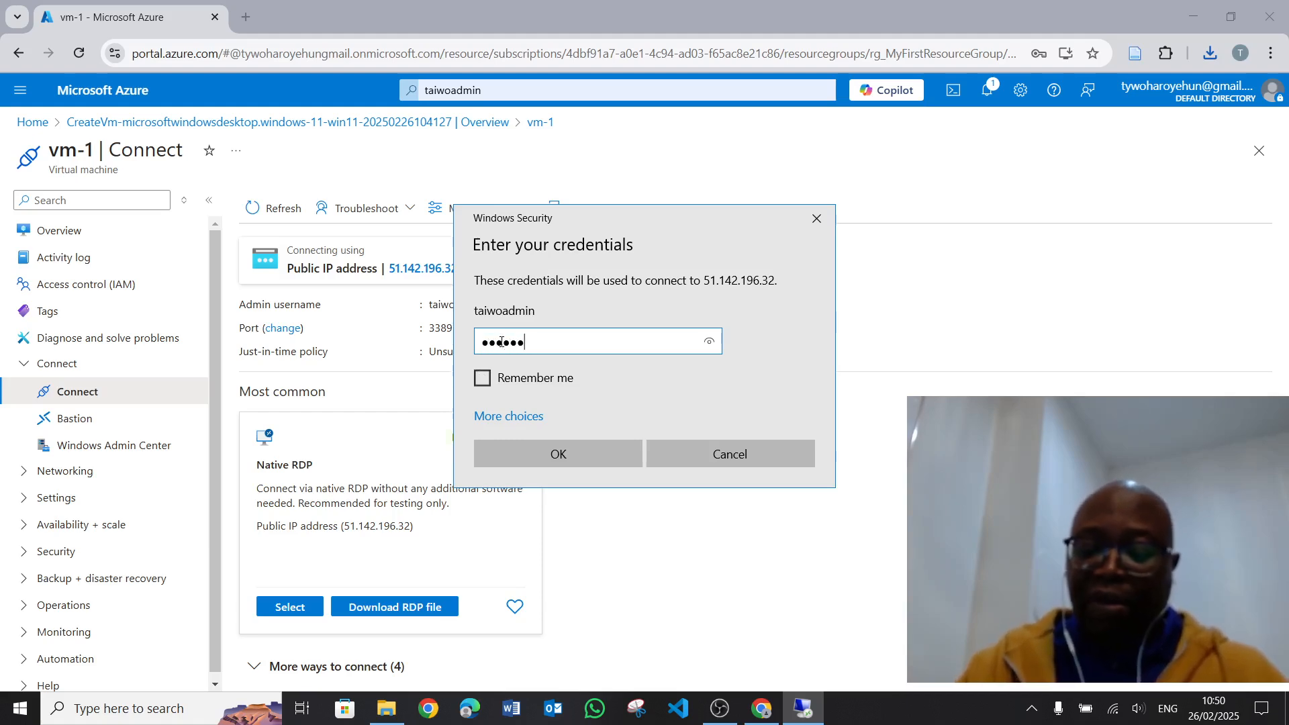
type("•••••")
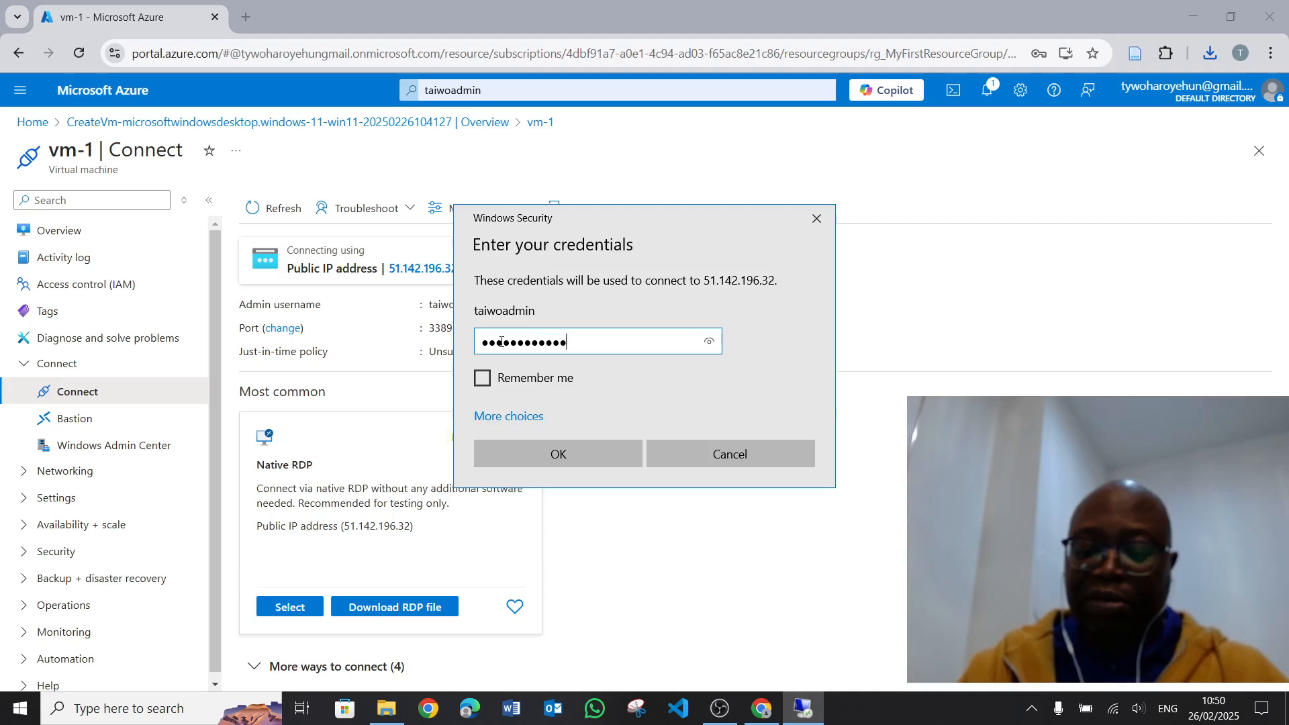
type("•••••••••")
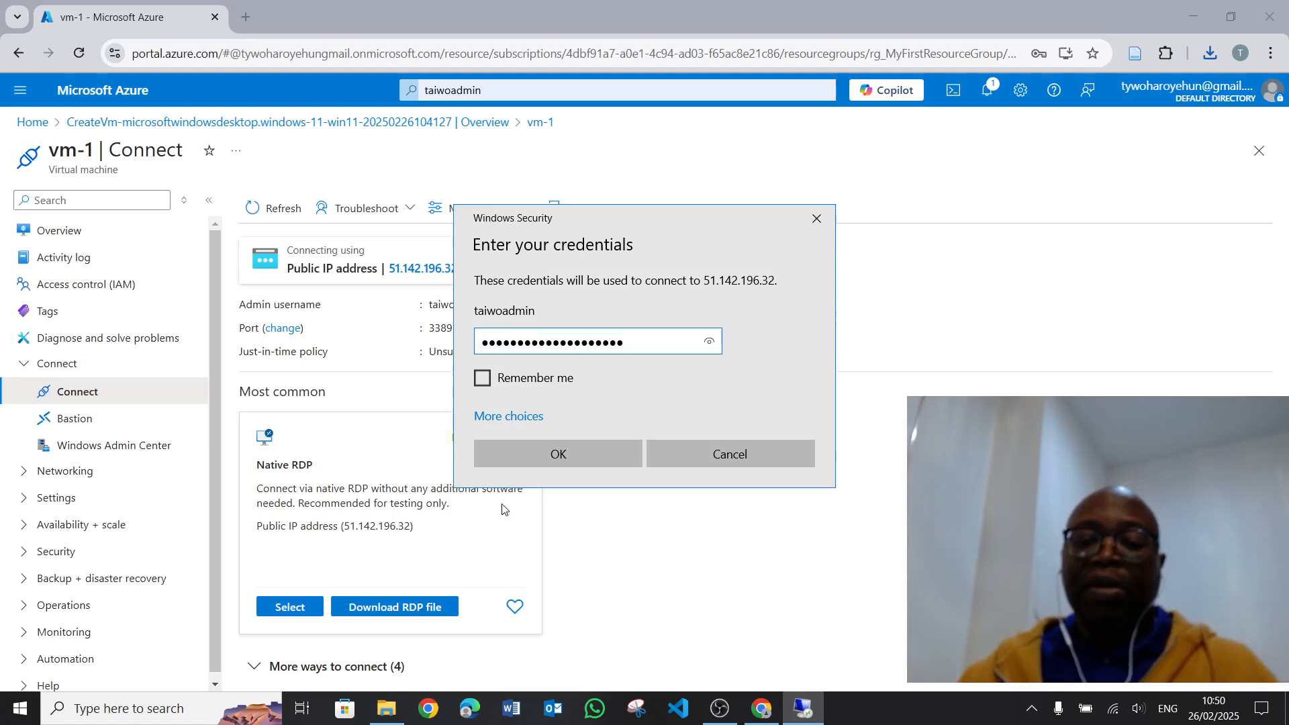
left_click(556, 453)
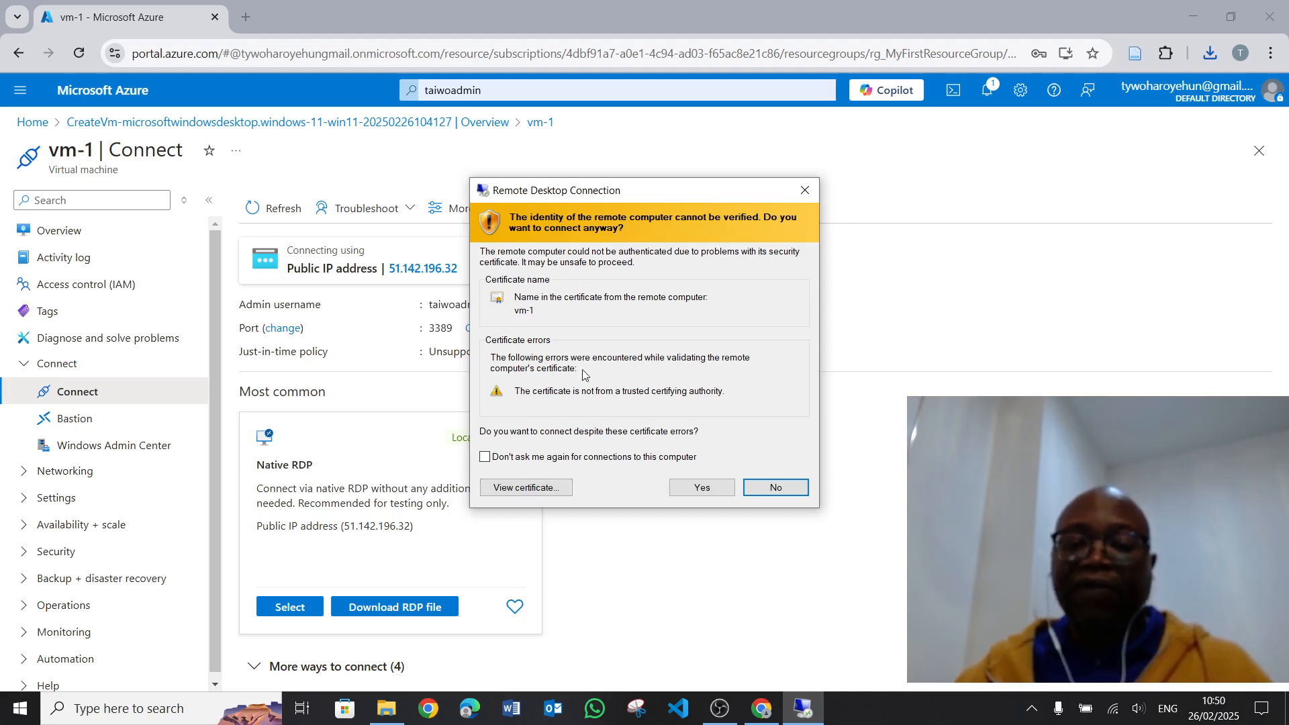
left_click(702, 488)
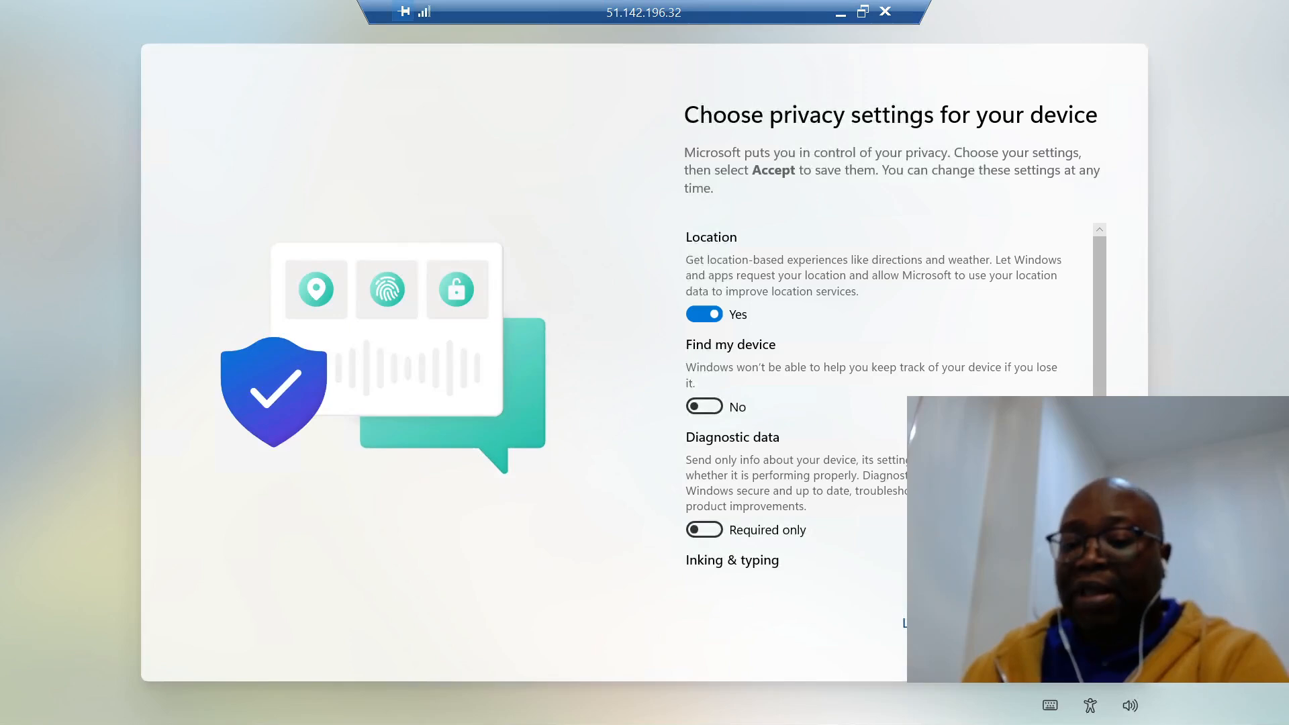
Go through the privacy settings on the remote Windows machine and open File Explorer from its desktop.
scroll(794, 591, "down", 1)
scroll(794, 591, "down", 3)
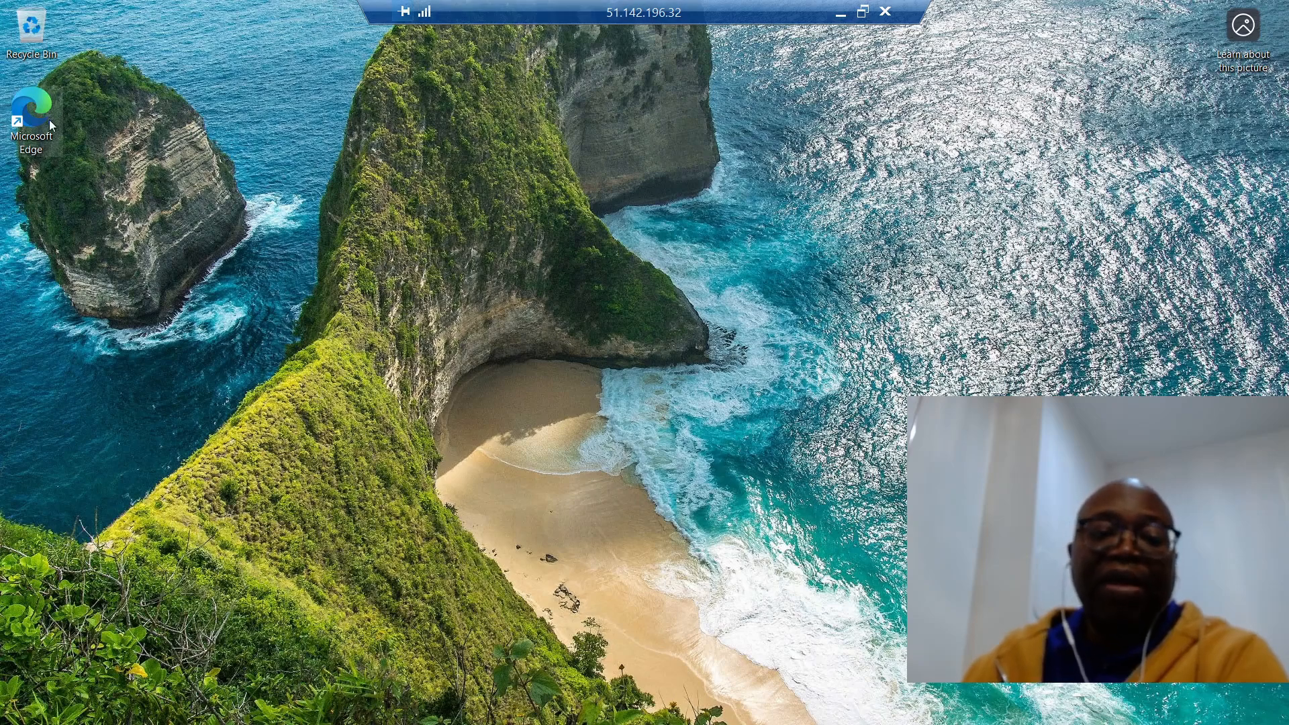
key("super")
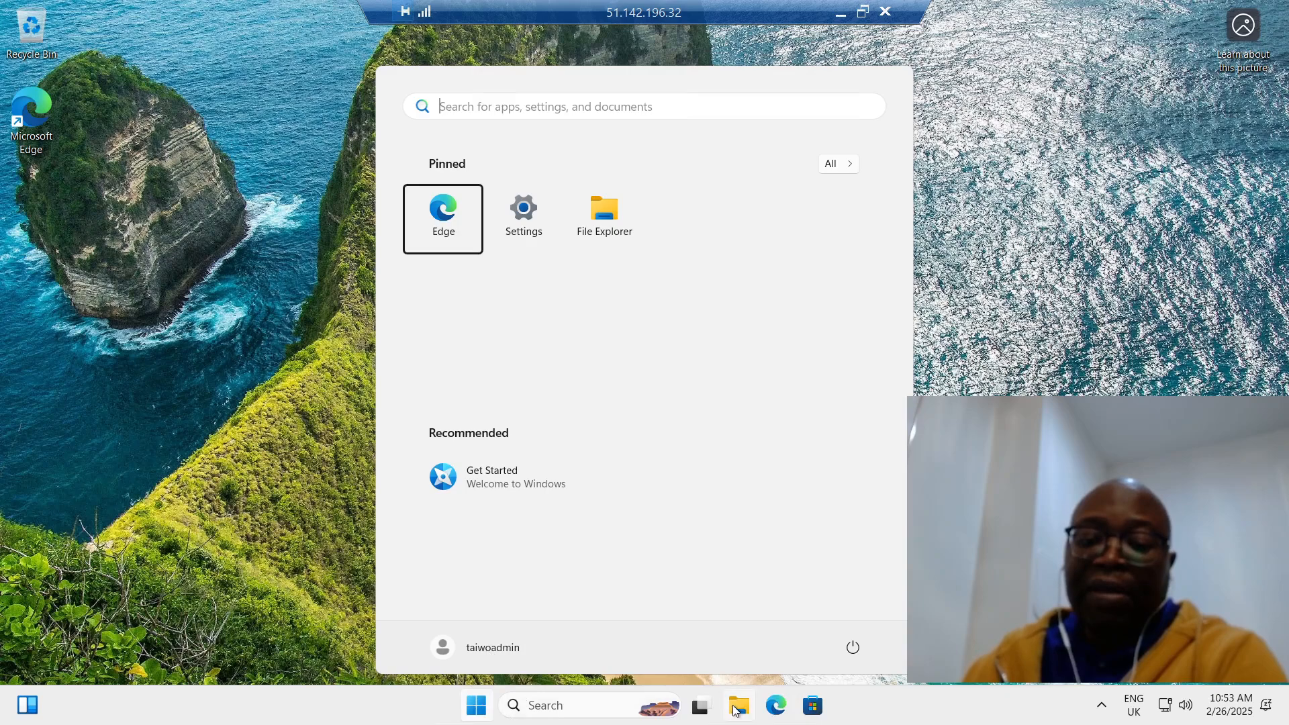
left_click(581, 479)
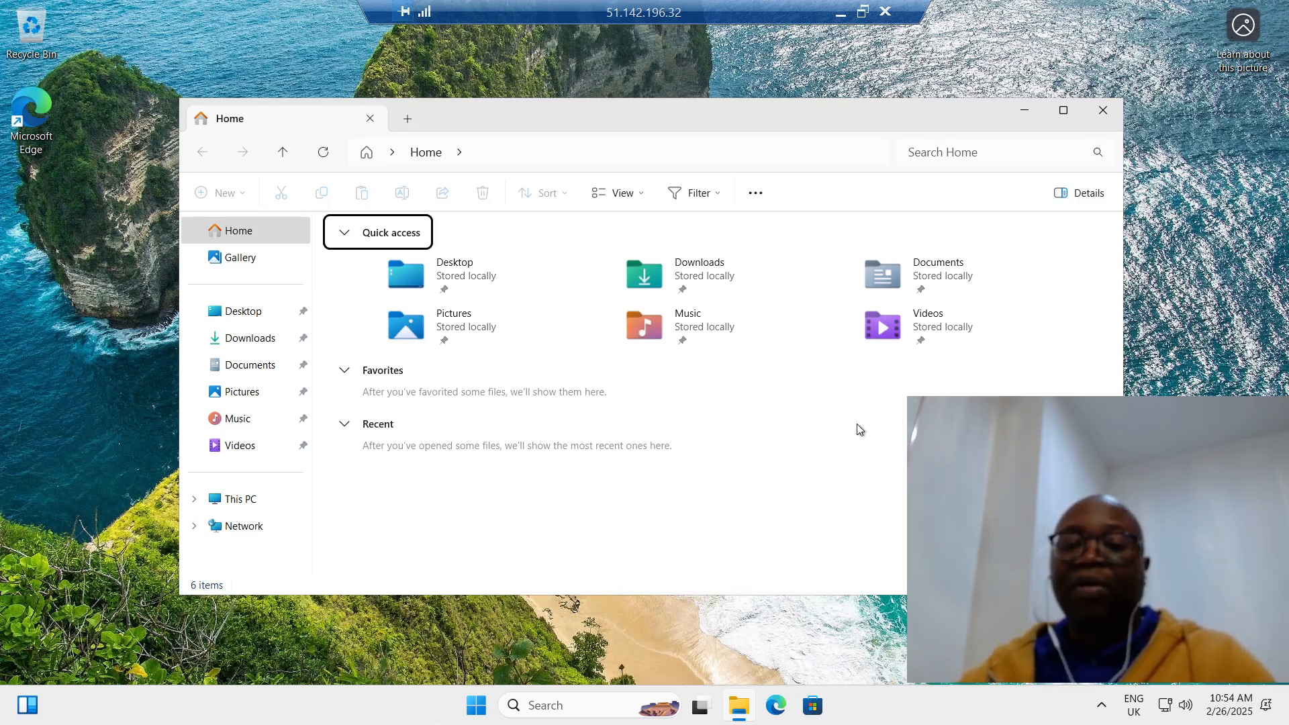
Shut down the remote Windows machine and dismiss the notice that the remote session ended.
left_click(476, 710)
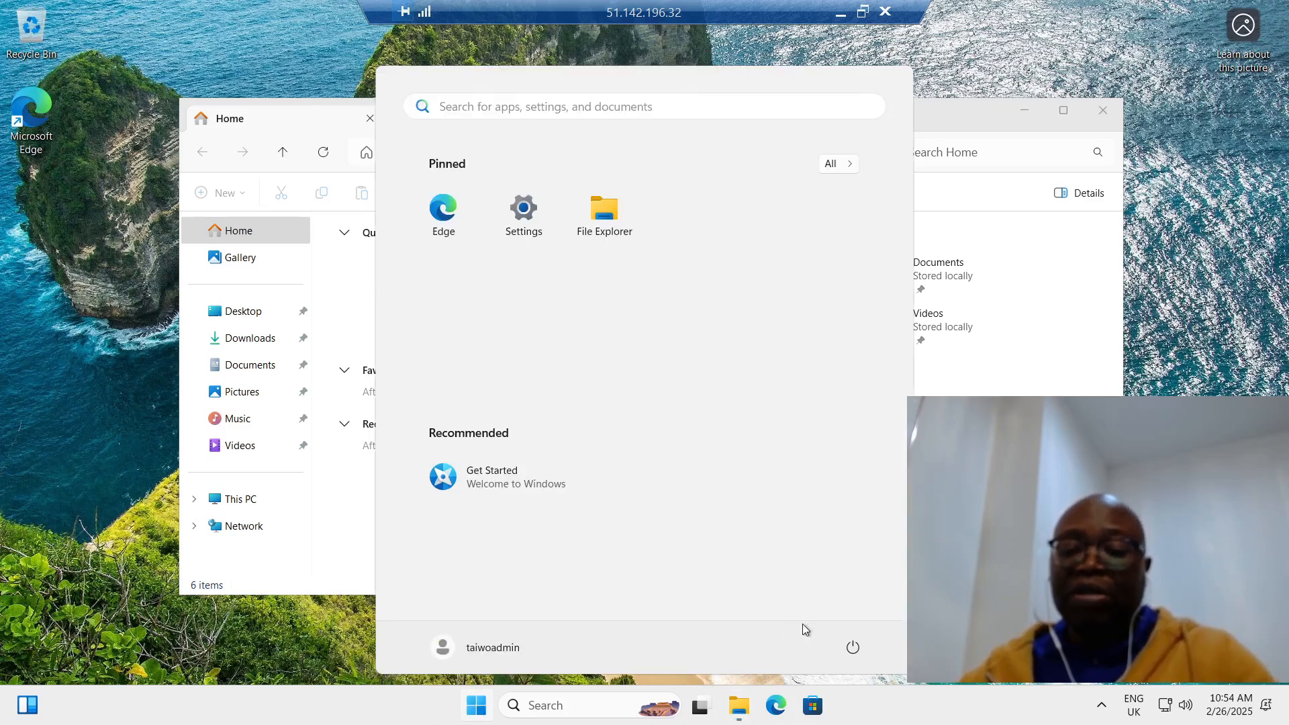
left_click(851, 648)
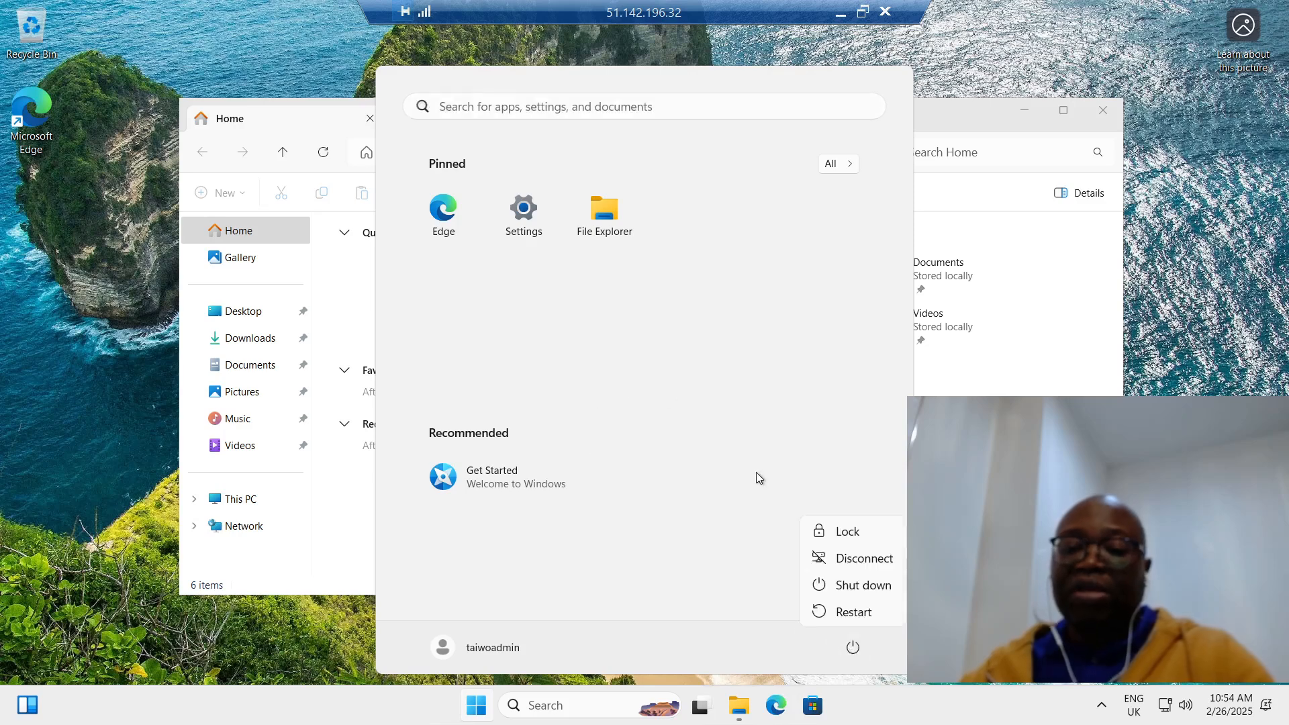
left_click(848, 586)
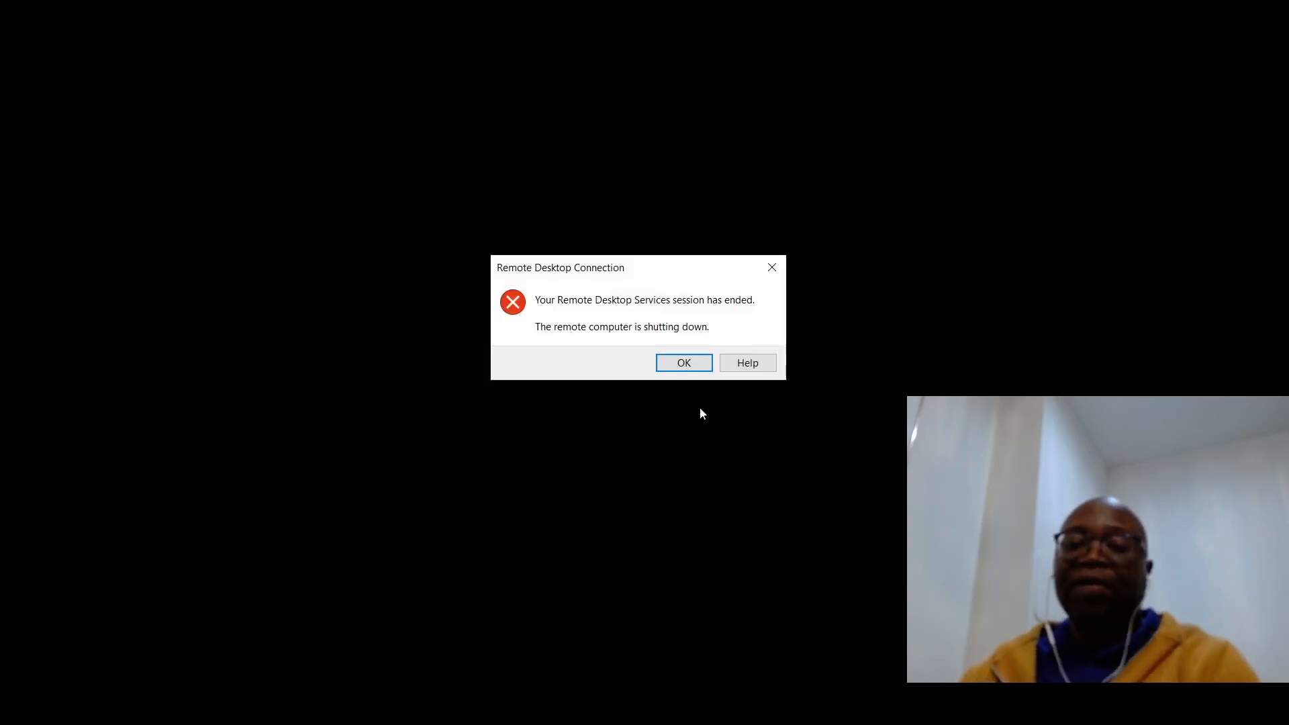
left_click(684, 364)
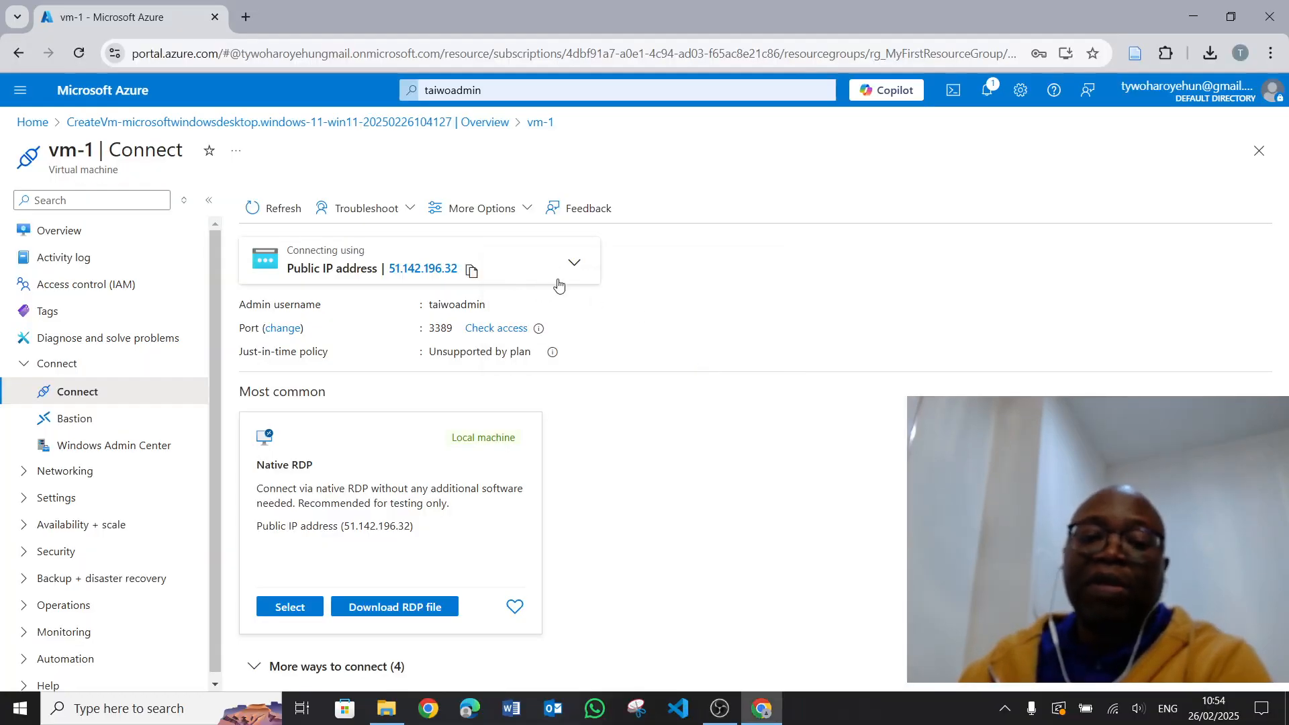
Copy vm-1's public IP address, test it in a new browser tab and close that tab.
left_click(472, 270)
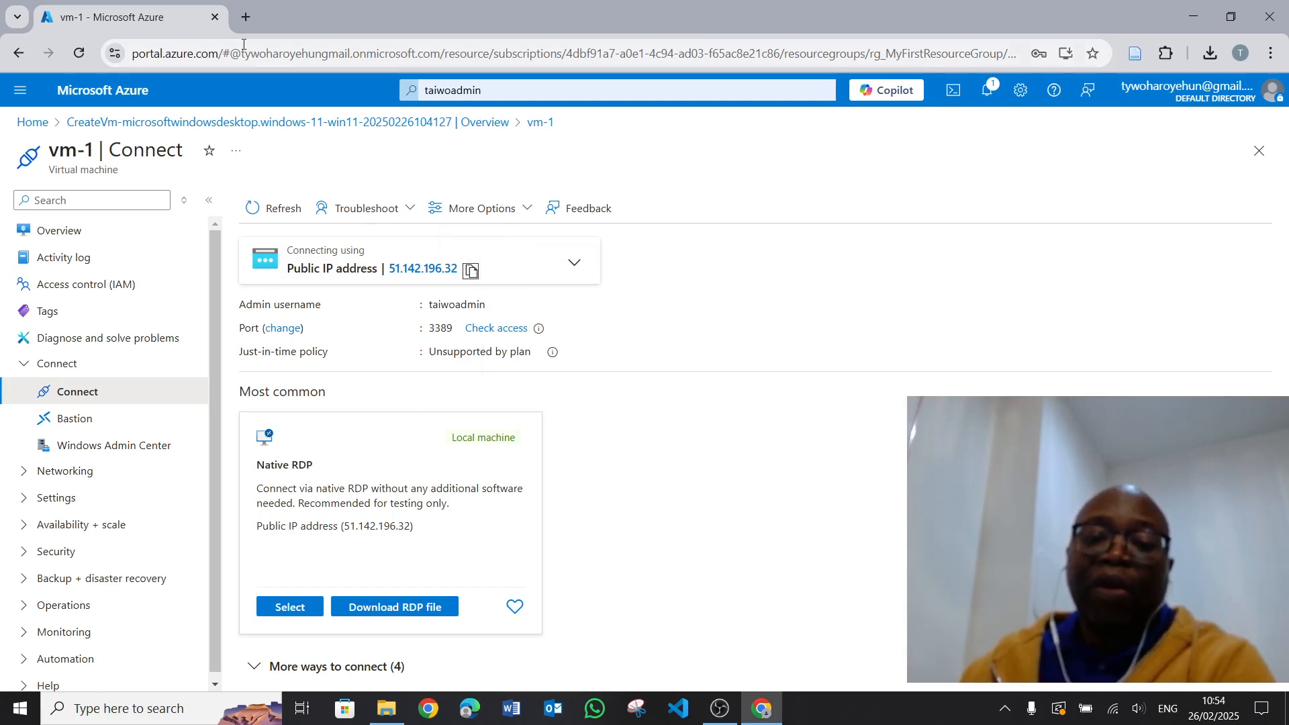
left_click(246, 17)
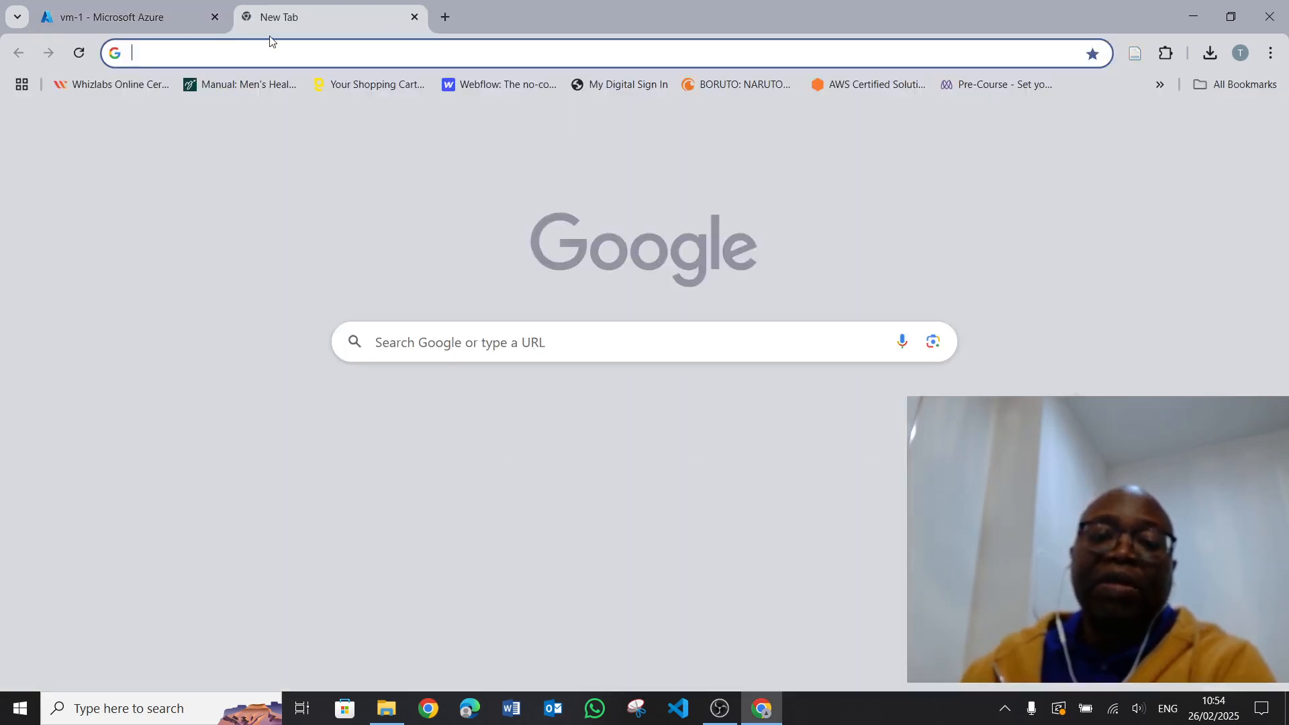
left_click(264, 53)
right_click(263, 52)
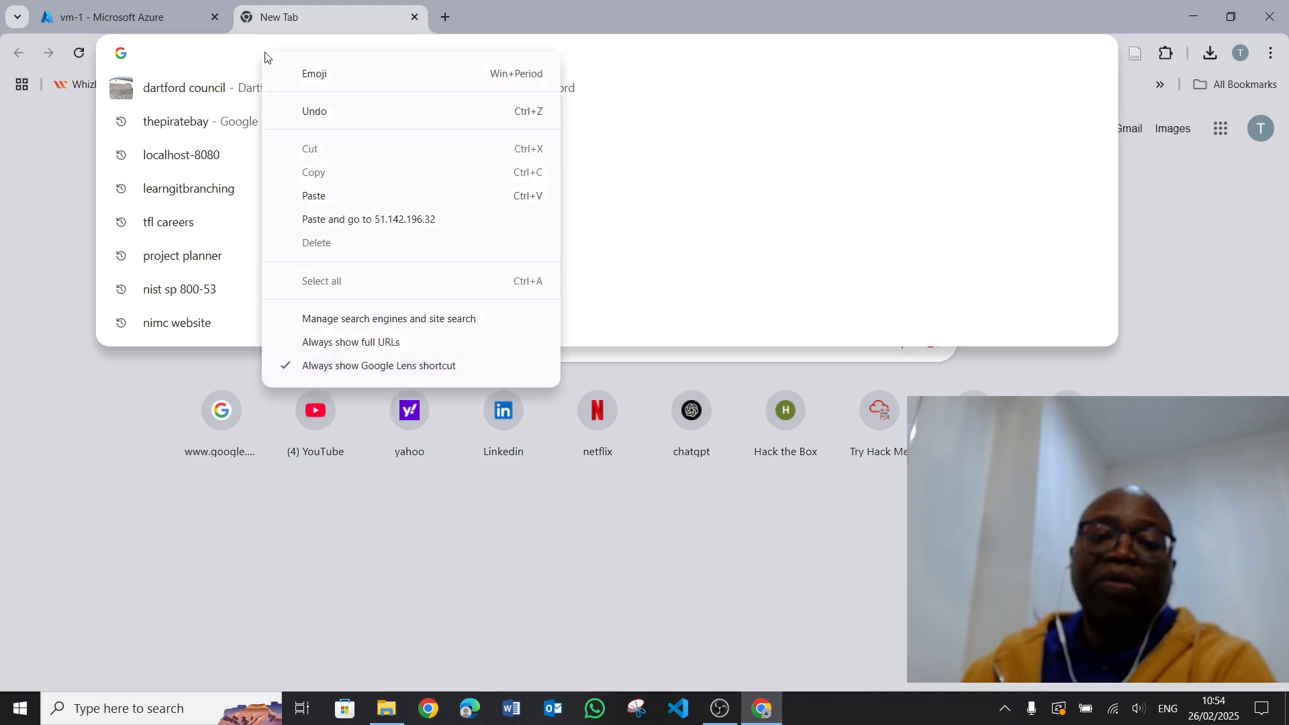
left_click(365, 221)
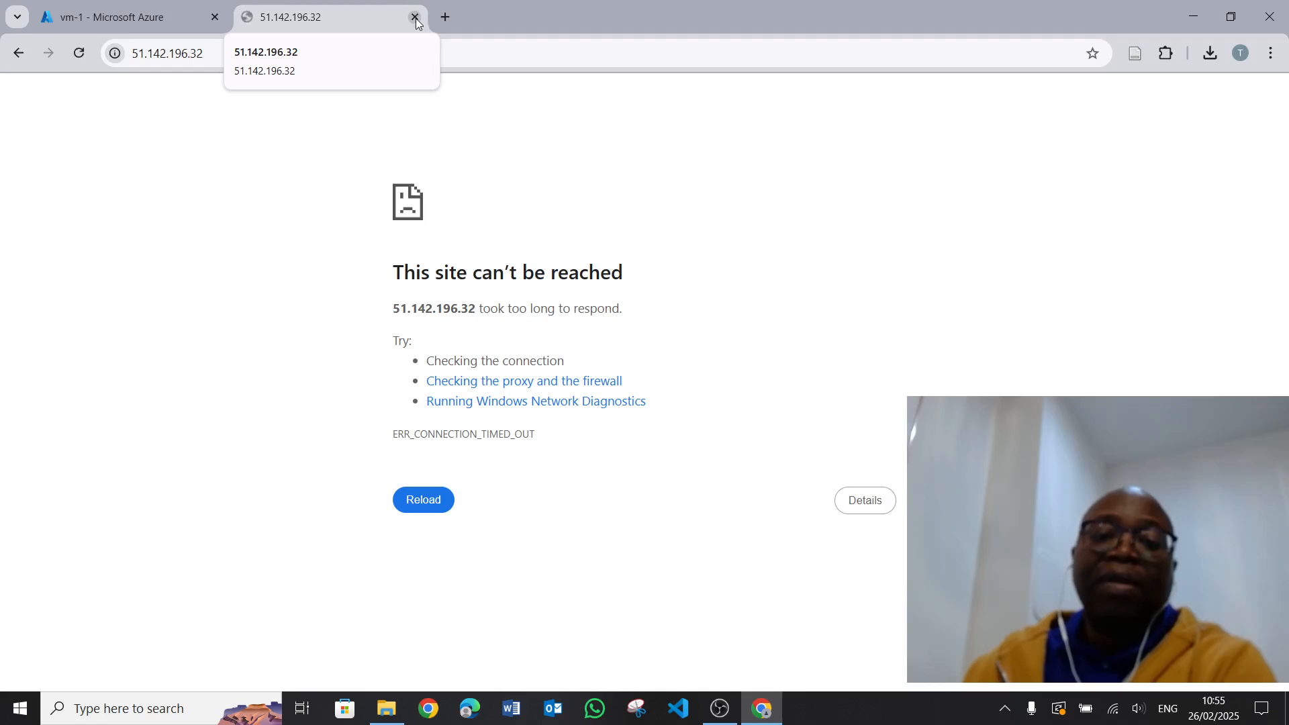
left_click(415, 18)
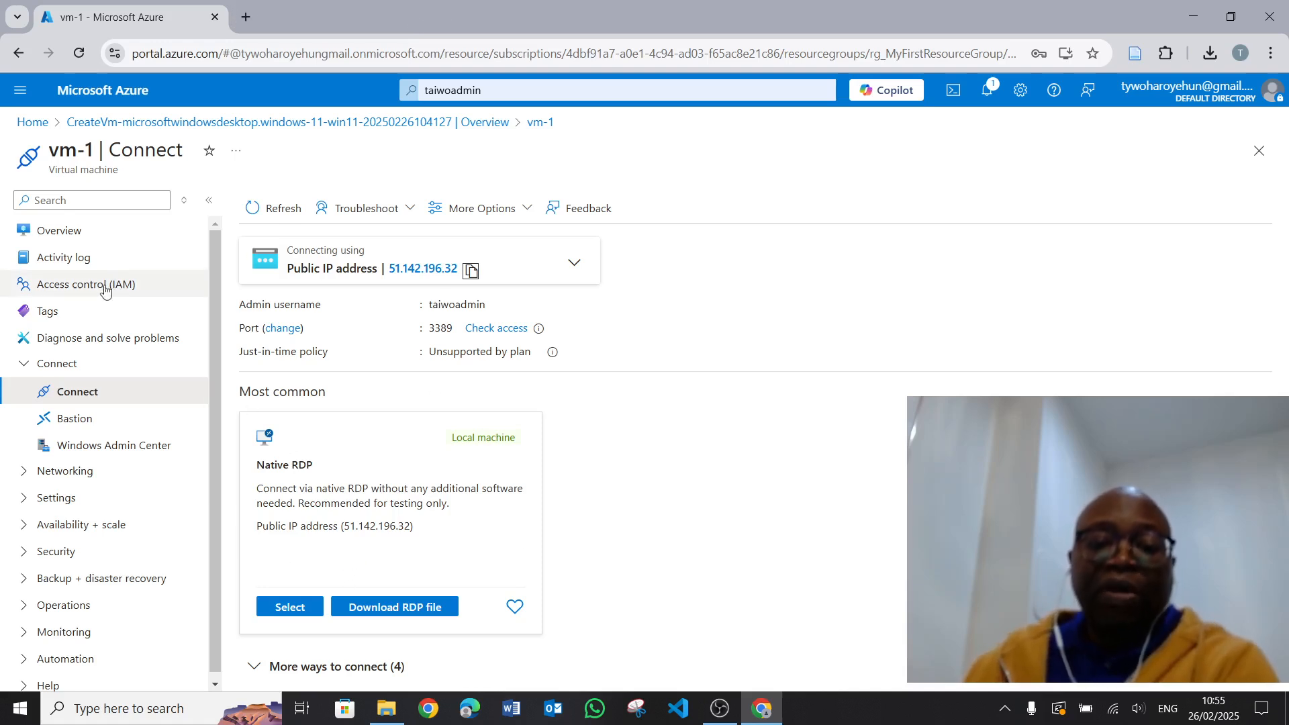
Reopen vm-1 from the portal home page and delete it with force delete applied, acknowledging the removal of its associated resources.
left_click(28, 122)
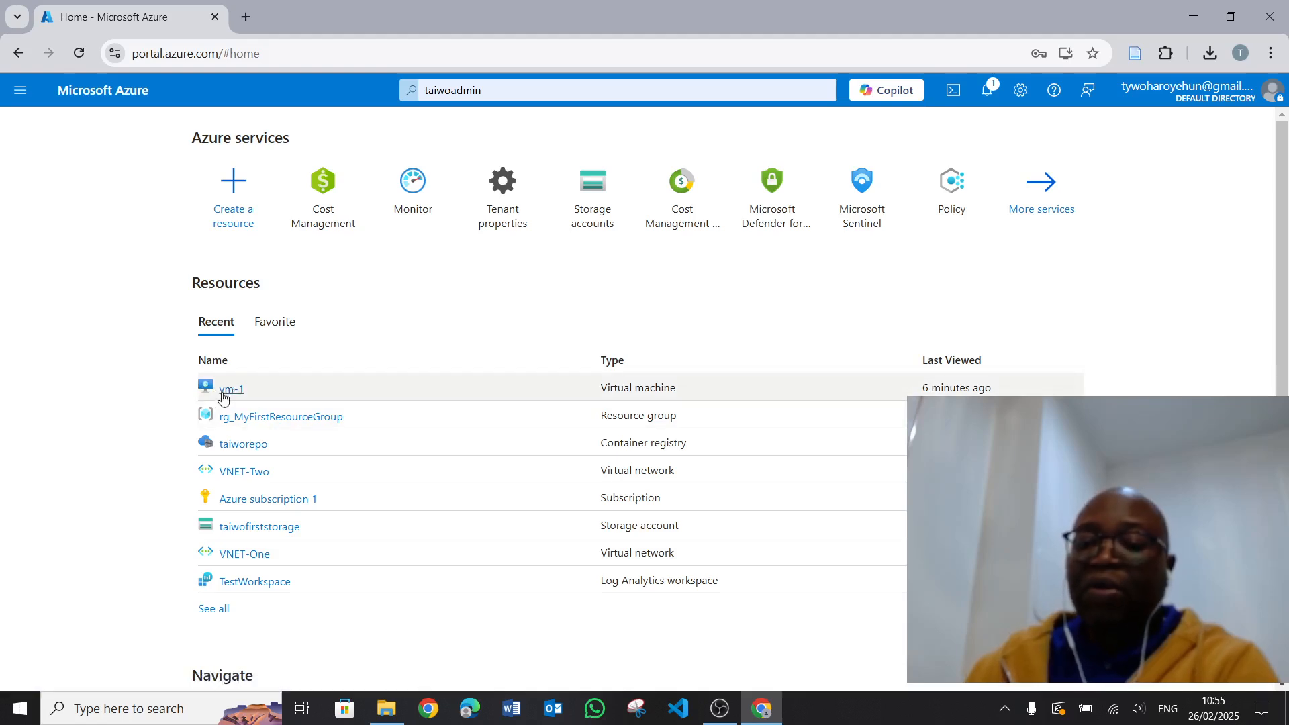
mouse_move(228, 395)
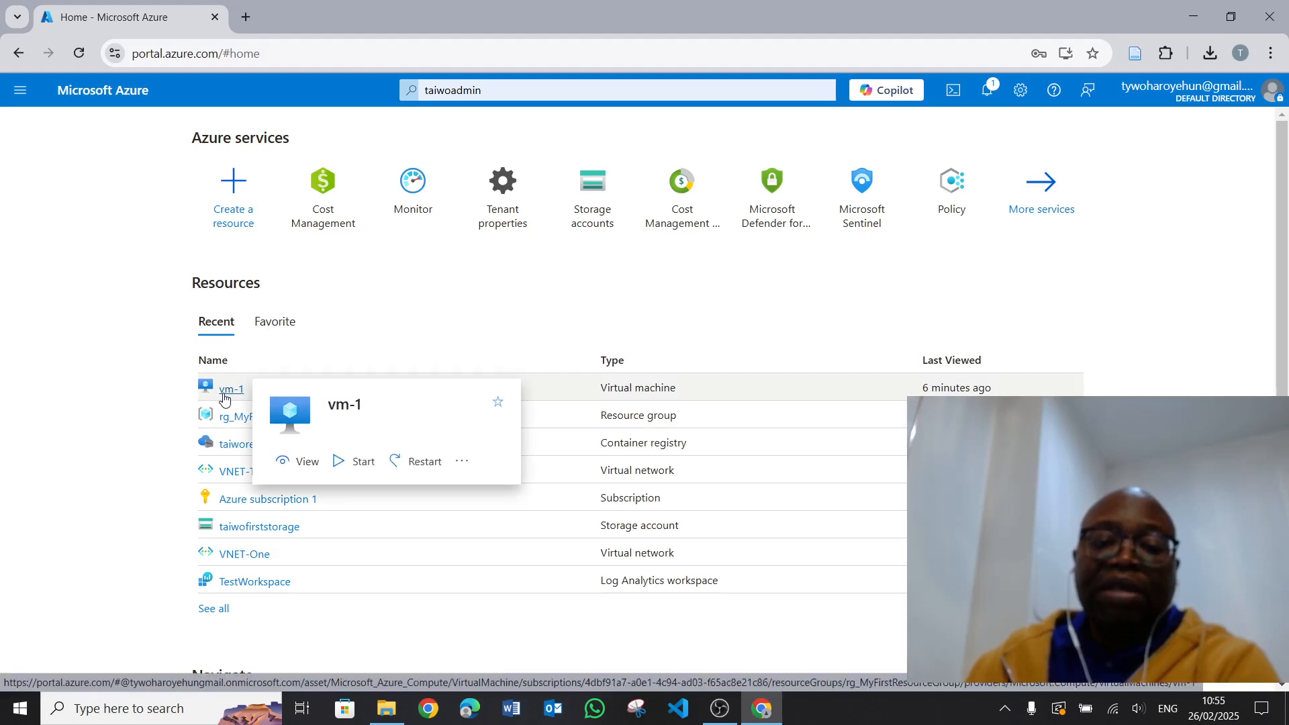
left_click(224, 395)
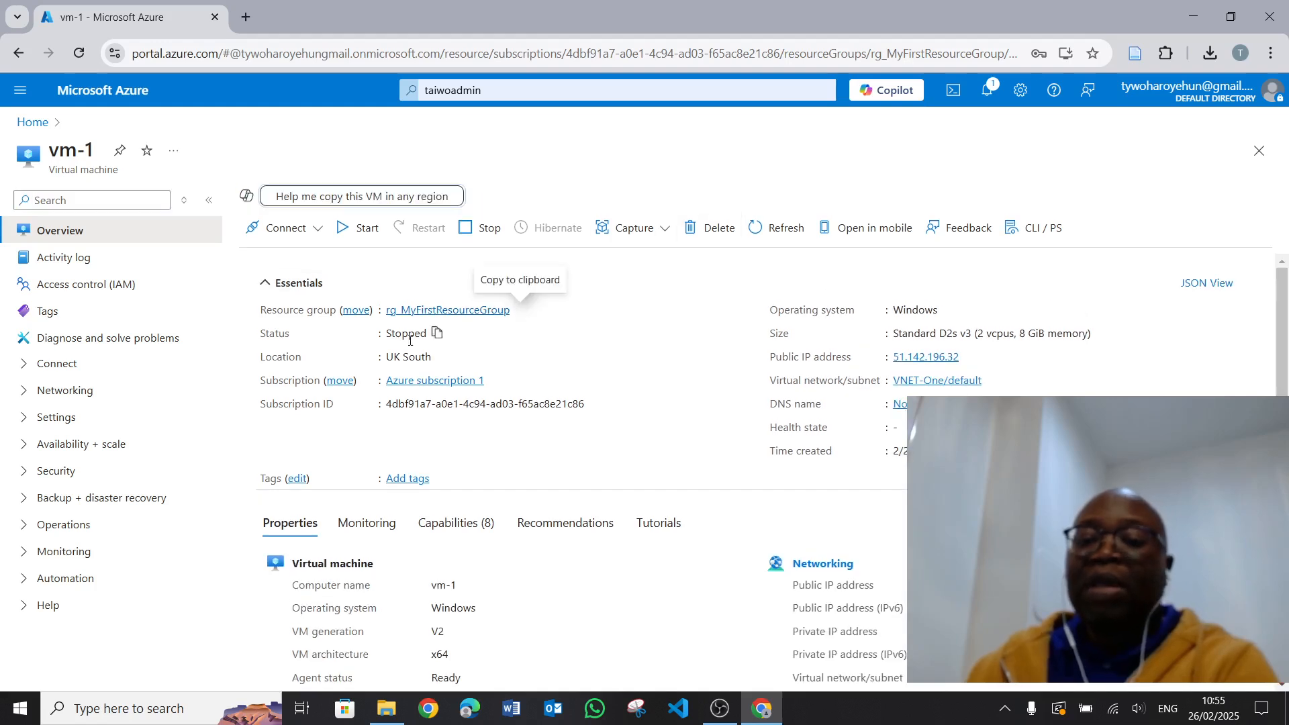
left_click(719, 229)
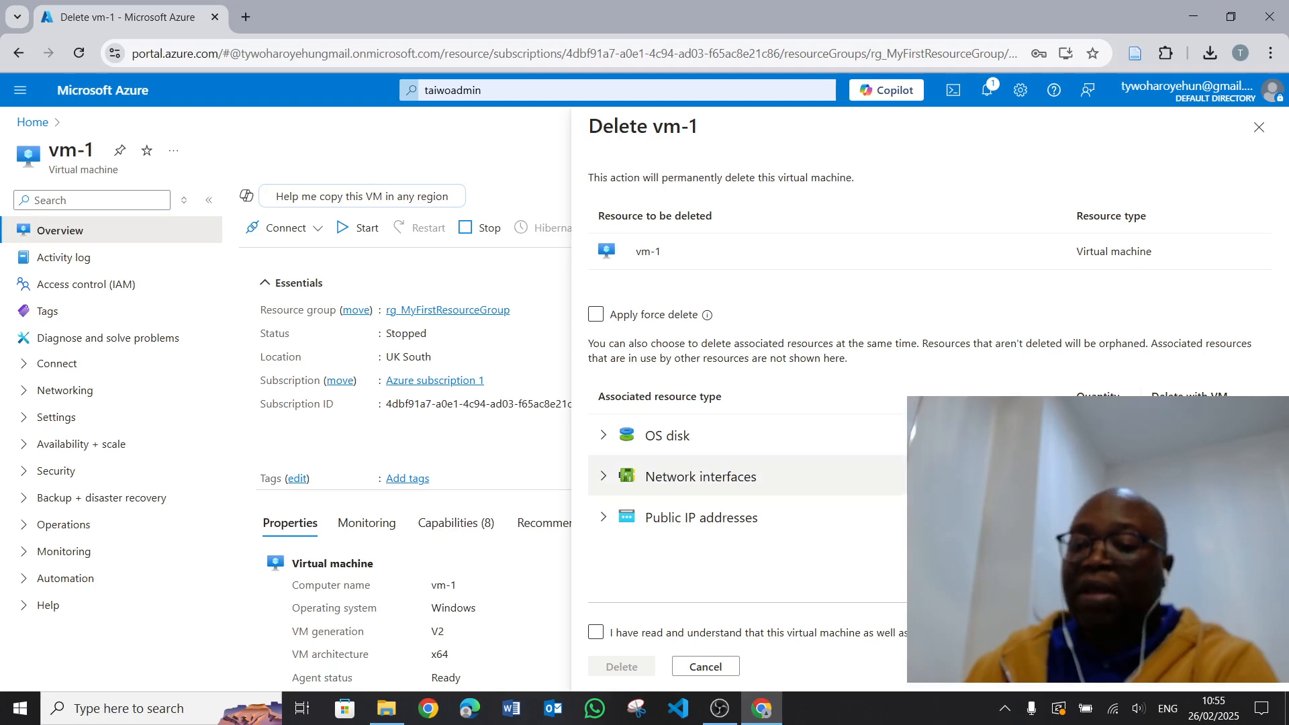
left_click(595, 314)
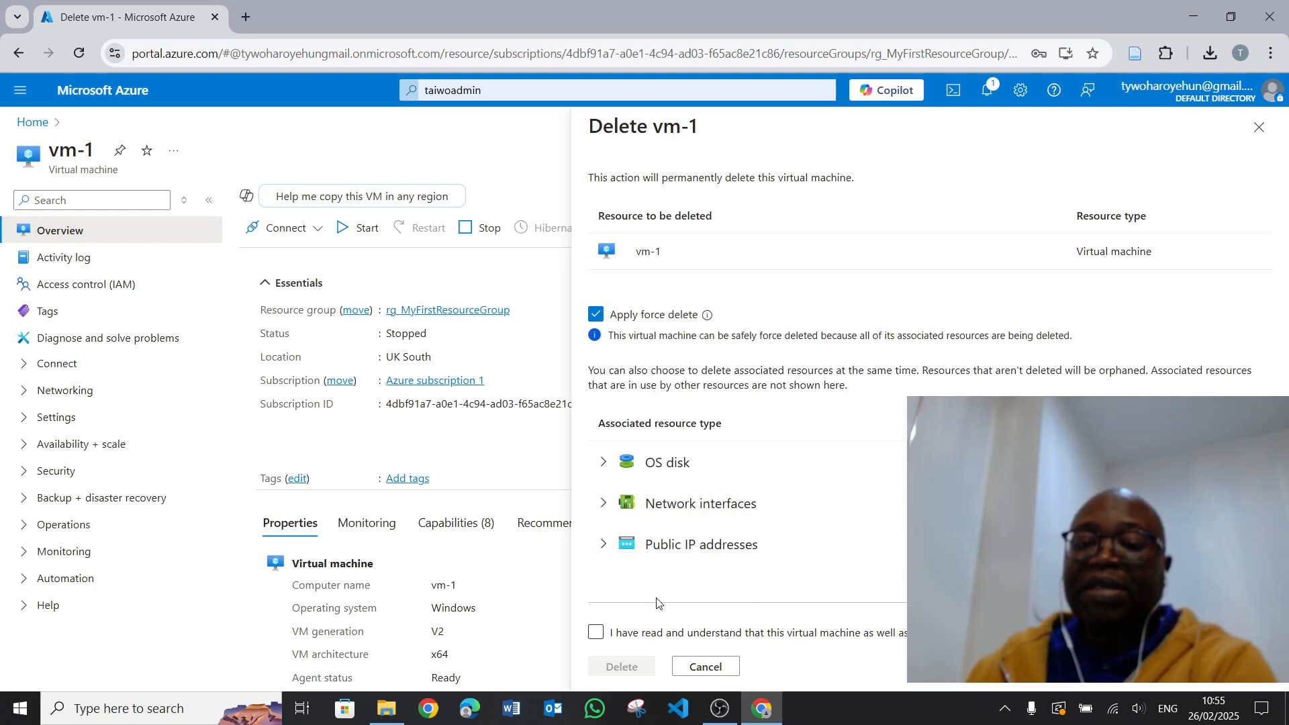
left_click(594, 633)
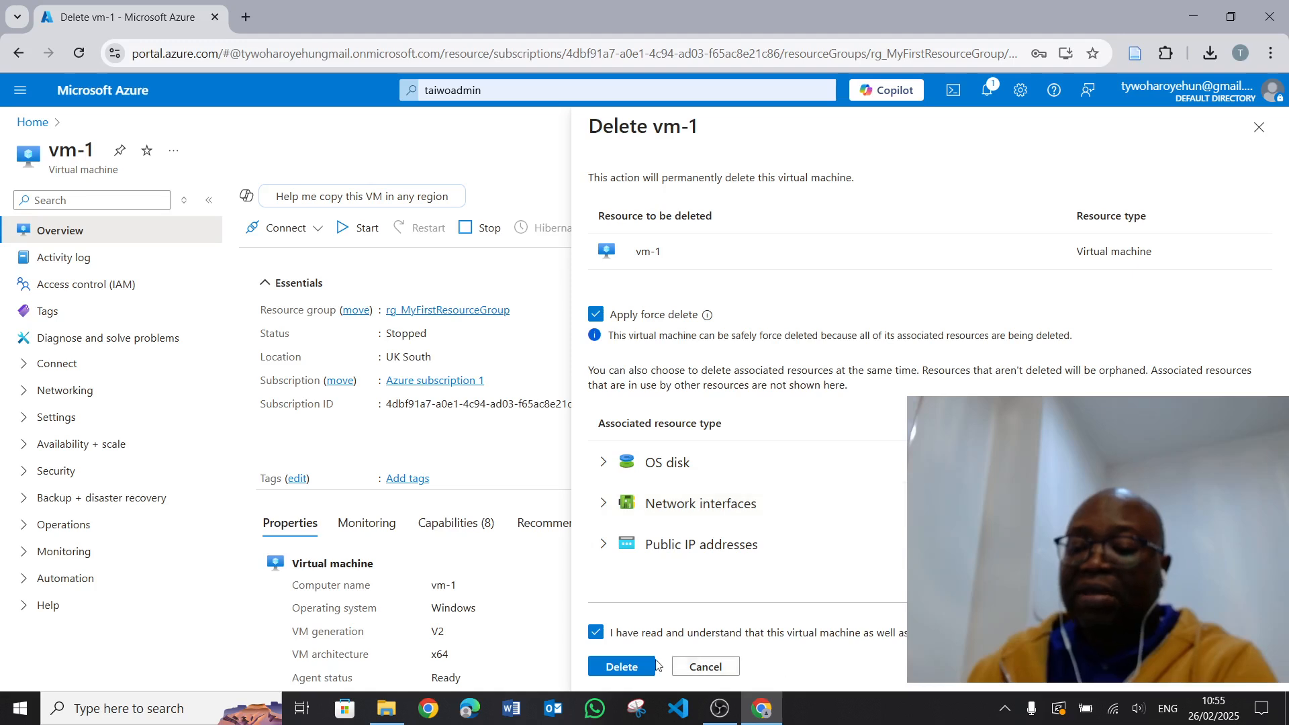
left_click(629, 667)
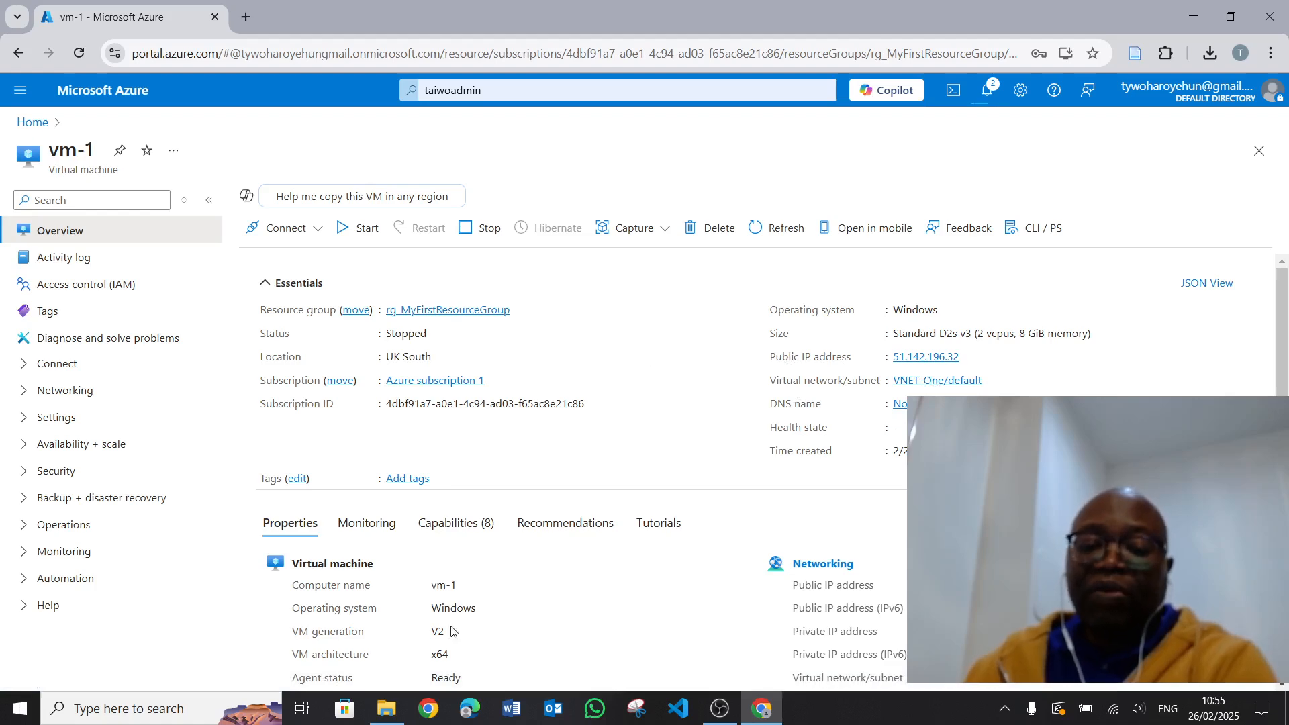
scroll(739, 471, "down", 3)
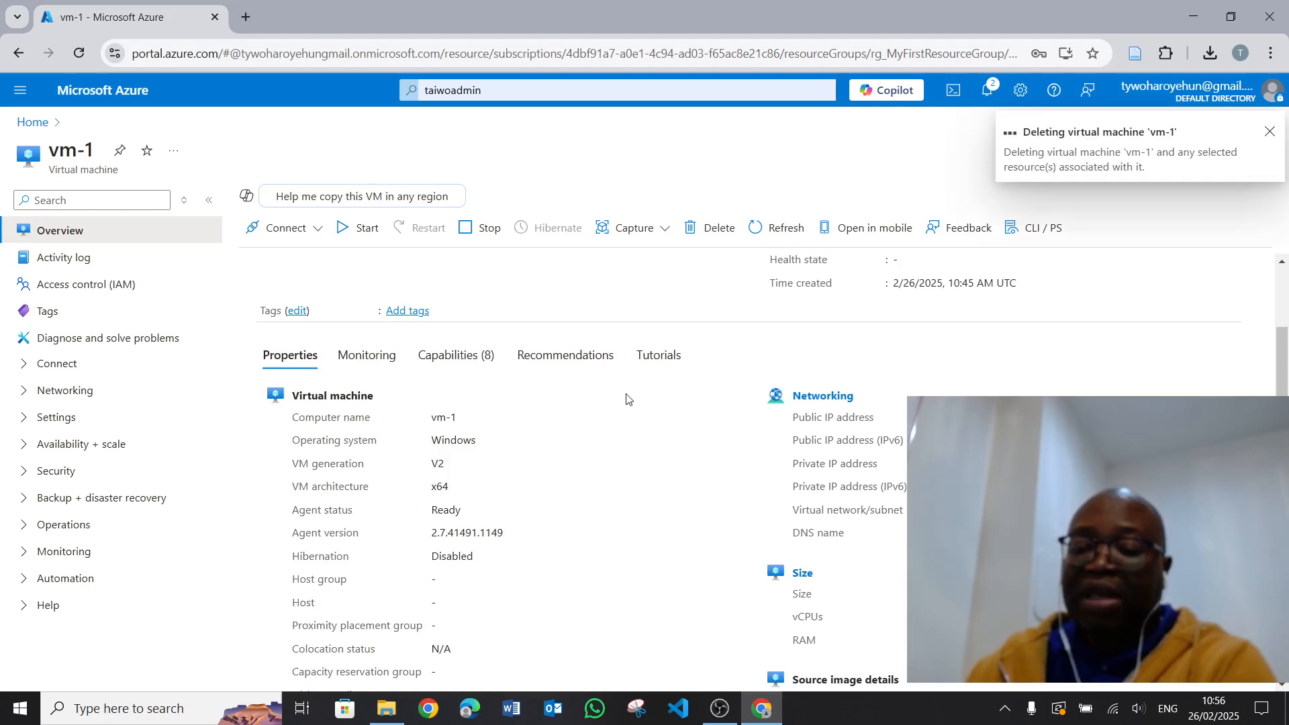
scroll(625, 401, "down", 3)
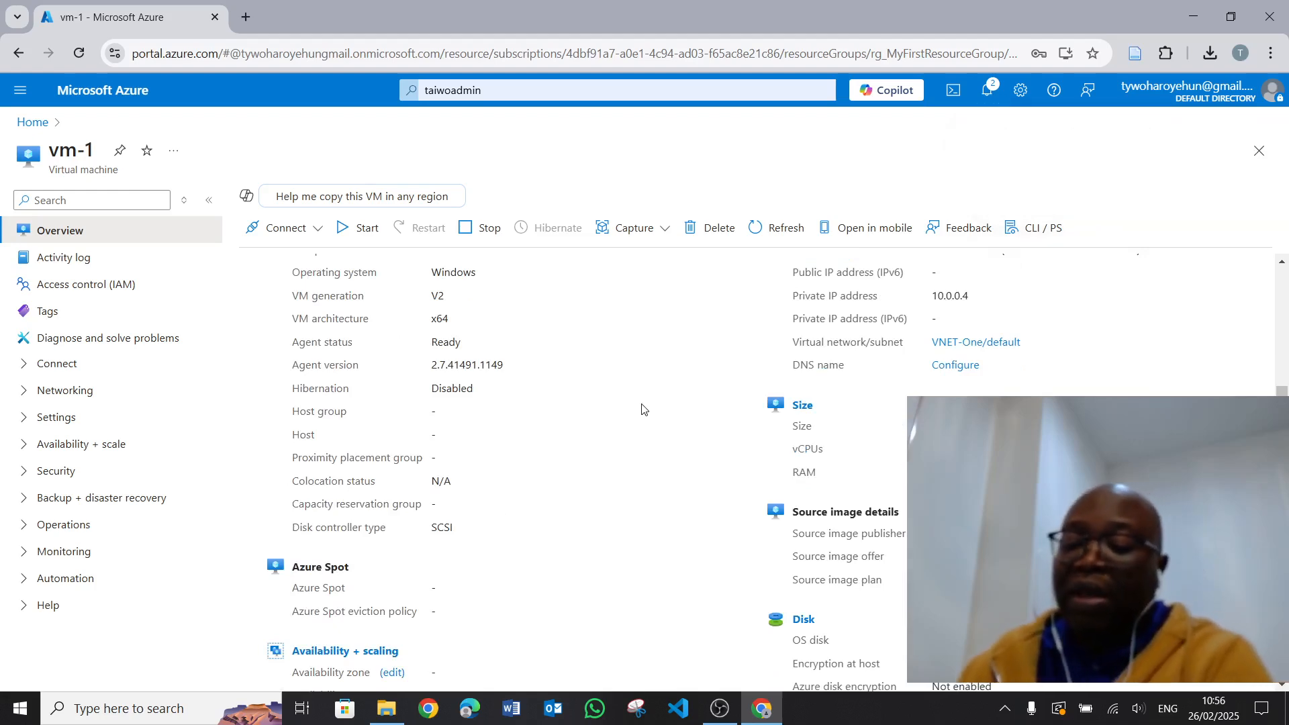
scroll(644, 411, "down", 4)
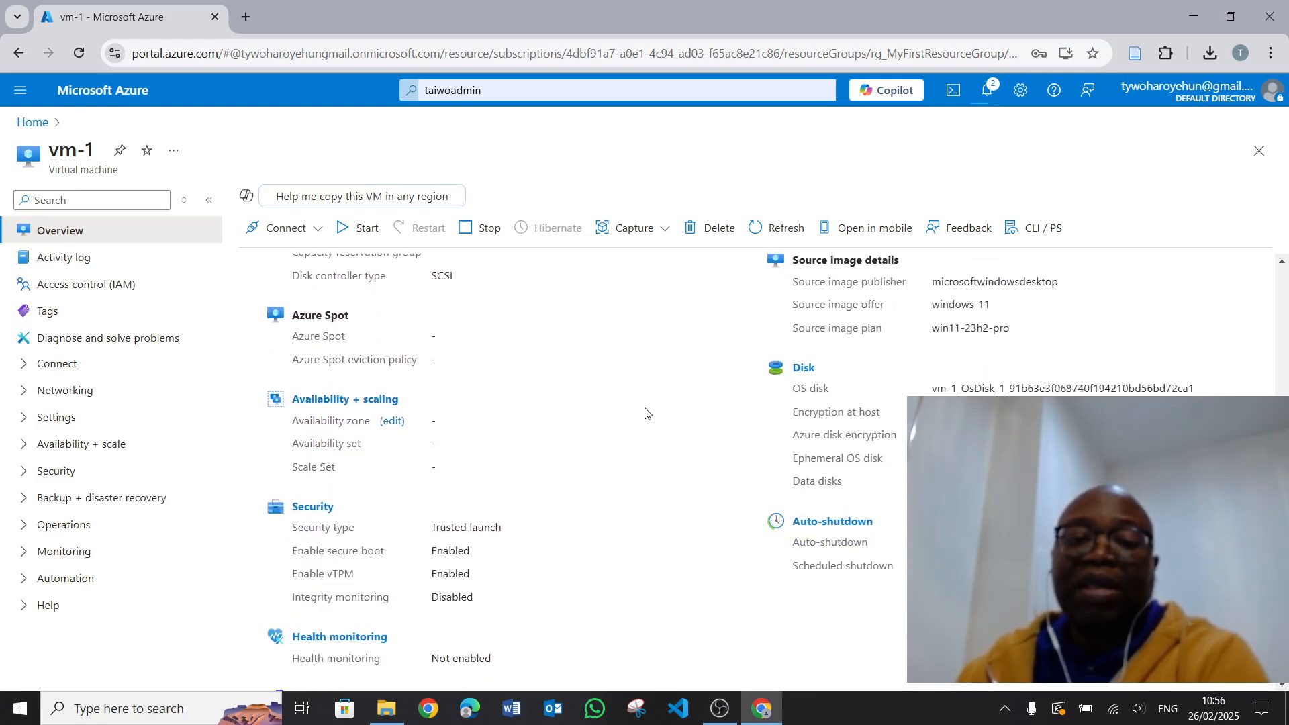
scroll(646, 413, "down", 2)
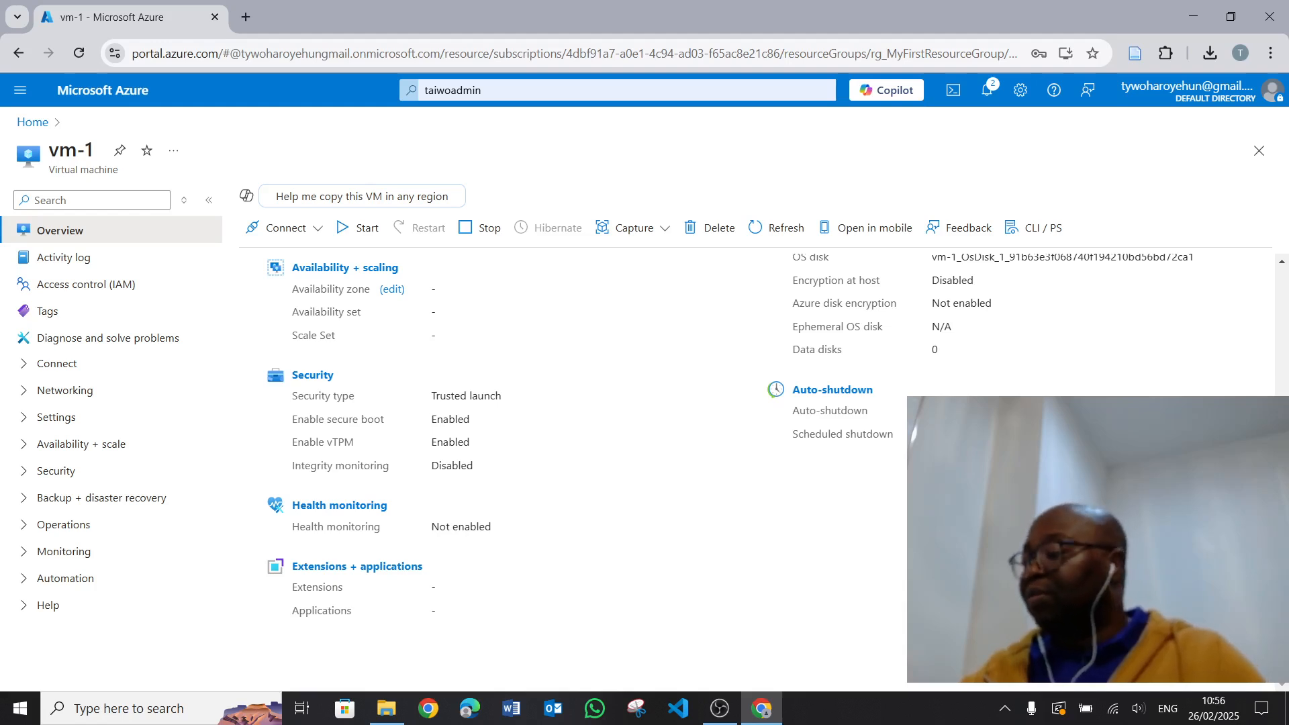
key("alt+Tab")
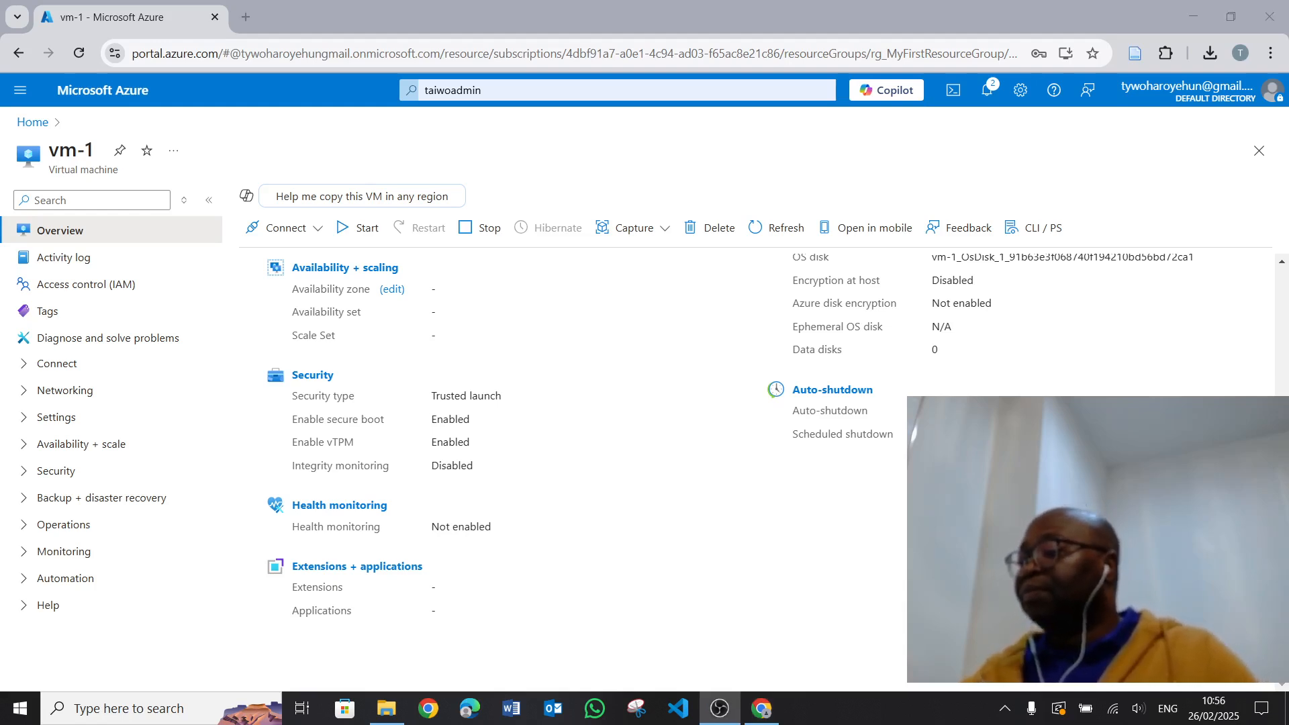